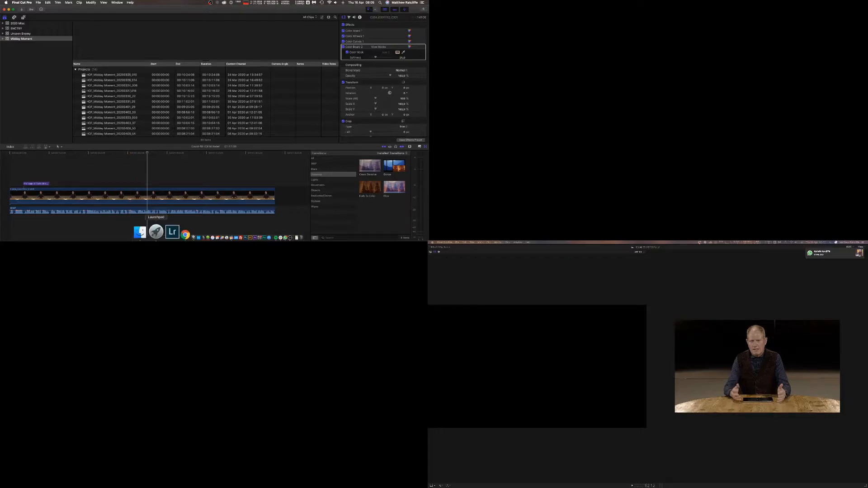
Open a Finder window from the Dock.
{"action": "left_click", "coordinate": [147, 233]}
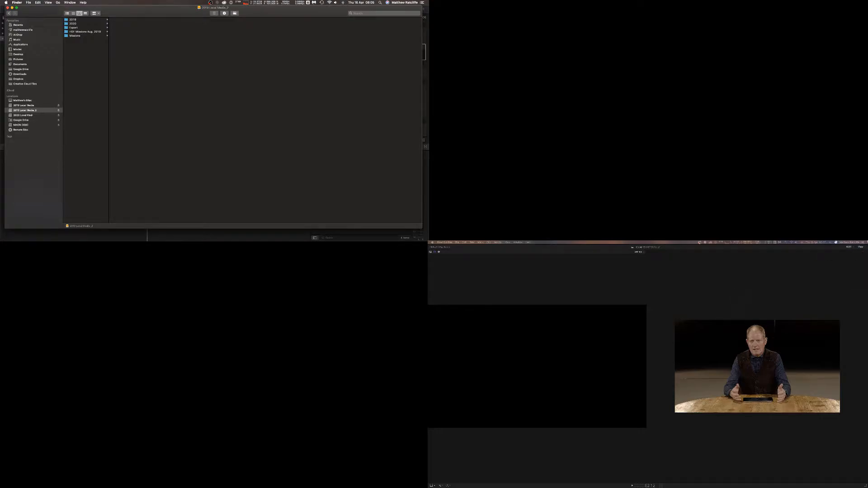
{"action": "left_click", "coordinate": [863, 242]}
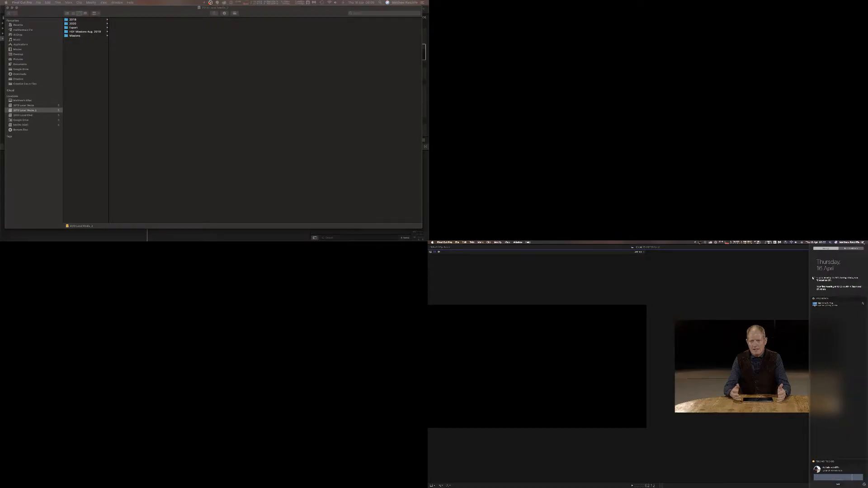
{"action": "left_click", "coordinate": [747, 276]}
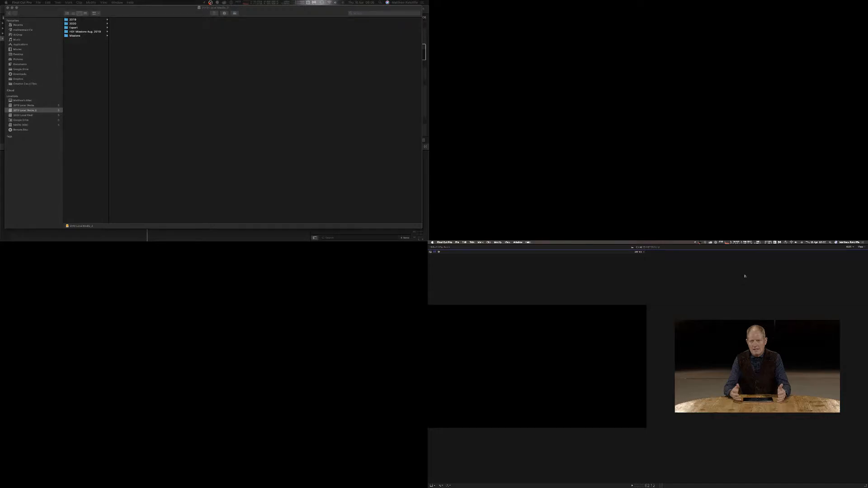
Browse the 2020 project folders on the local media drive, including Midday Moments, SNCTRY and The Power of Words.
{"action": "left_click", "coordinate": [140, 14]}
{"action": "left_click", "coordinate": [89, 24]}
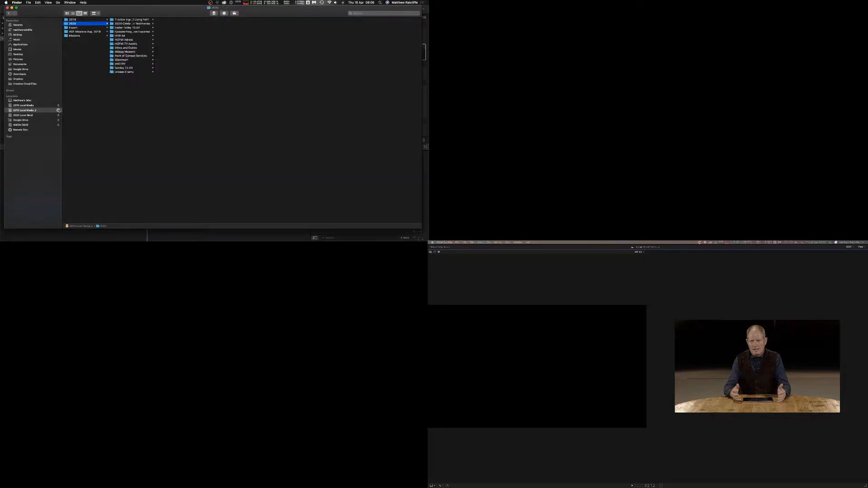
{"action": "left_click", "coordinate": [21, 111]}
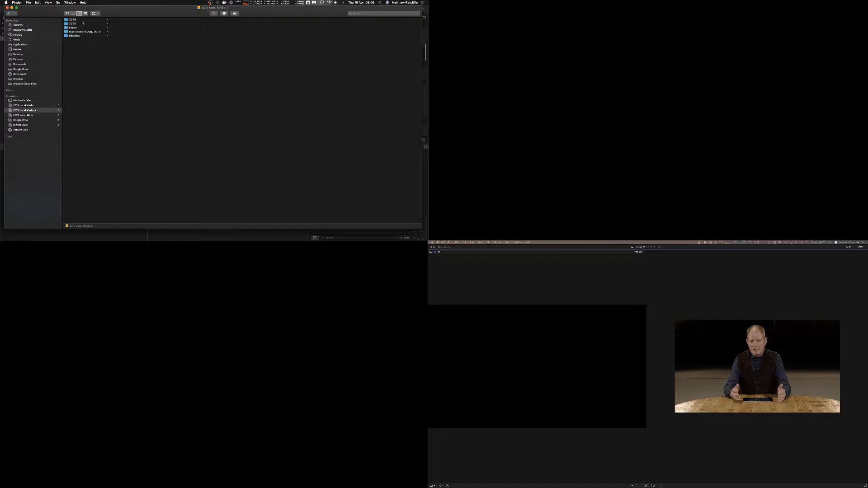
{"action": "left_click", "coordinate": [82, 20]}
{"action": "left_click", "coordinate": [82, 23]}
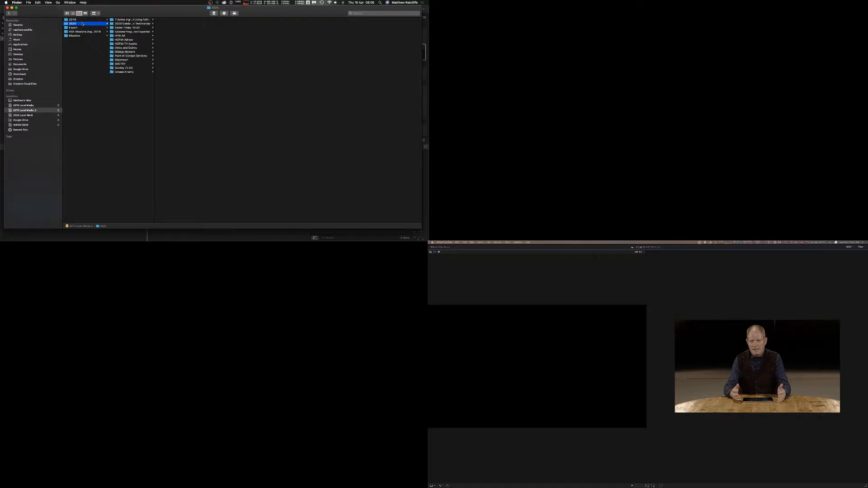
{"action": "left_click_drag", "start_coordinate": [154, 97], "coordinate": [164, 96]}
{"action": "left_click", "coordinate": [127, 52]}
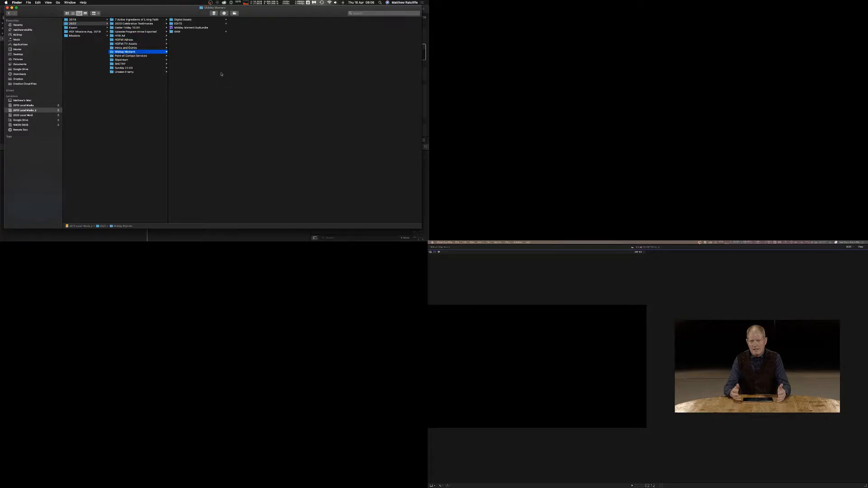
{"action": "left_click", "coordinate": [123, 66]}
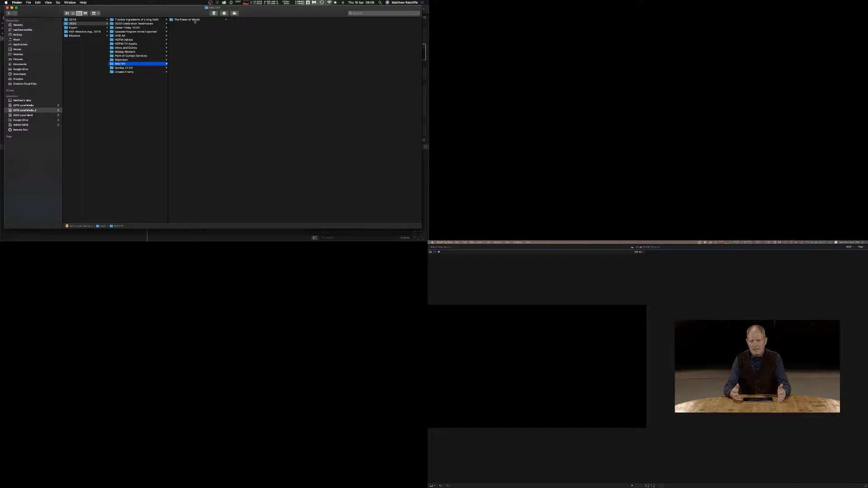
{"action": "left_click", "coordinate": [194, 20]}
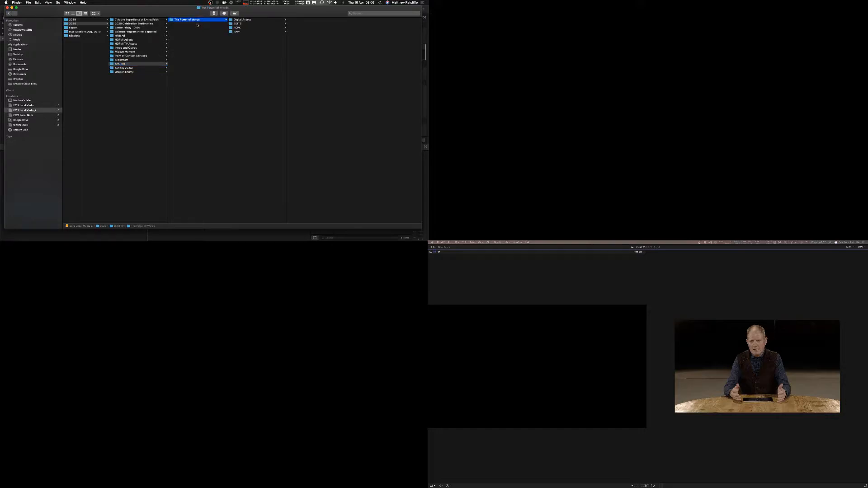
Examine the Midday Moments subfolders: Digital Assets, Screenshots, EDITS and the AUDIO folder inside EDITS.
{"action": "left_click", "coordinate": [139, 52]}
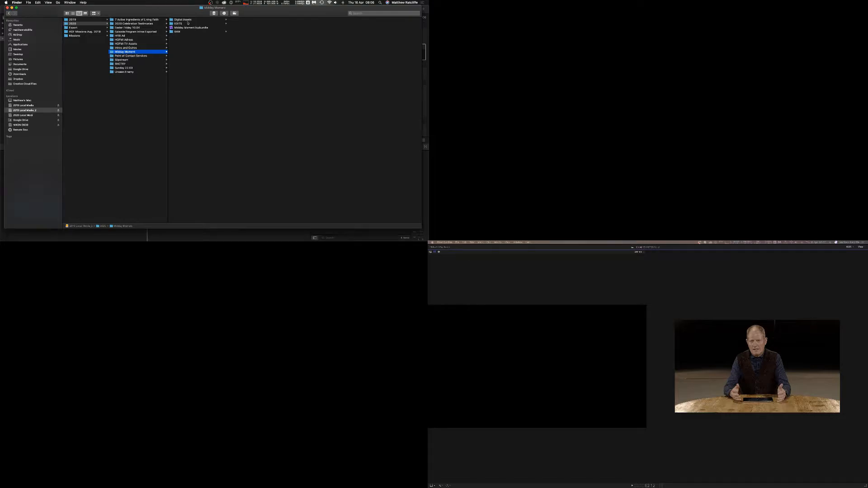
{"action": "left_click", "coordinate": [186, 20]}
{"action": "left_click", "coordinate": [264, 20]}
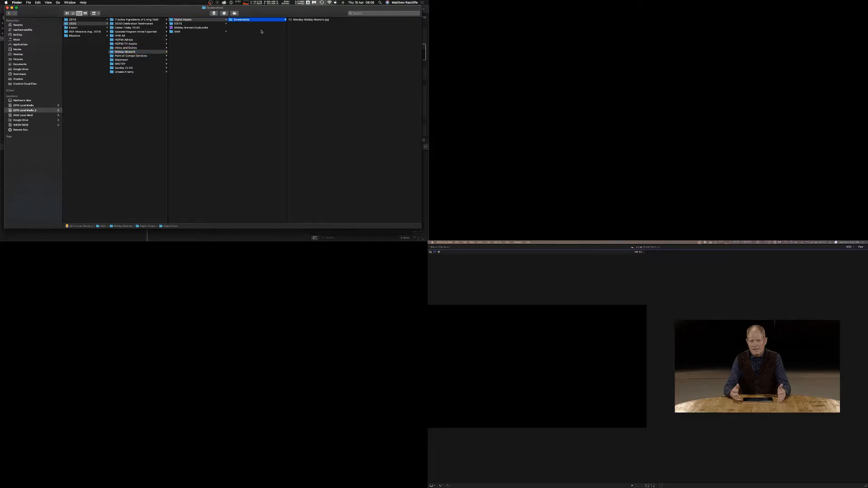
{"action": "left_click", "coordinate": [261, 31]}
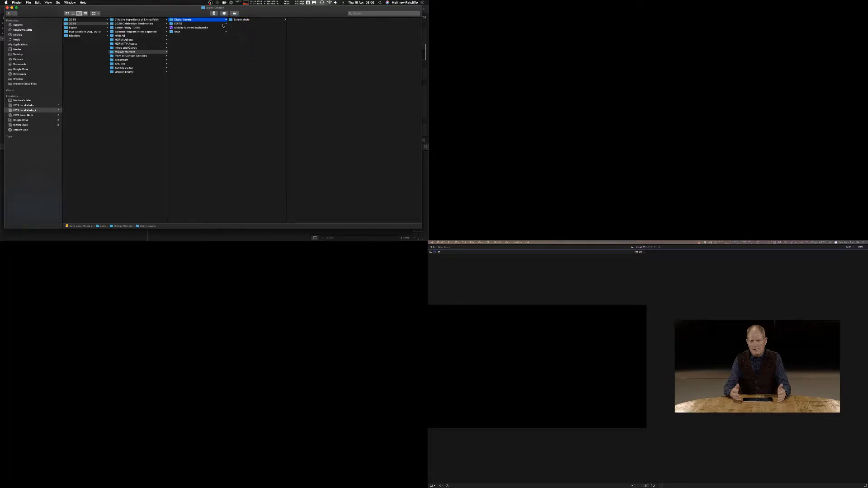
{"action": "left_click", "coordinate": [200, 25]}
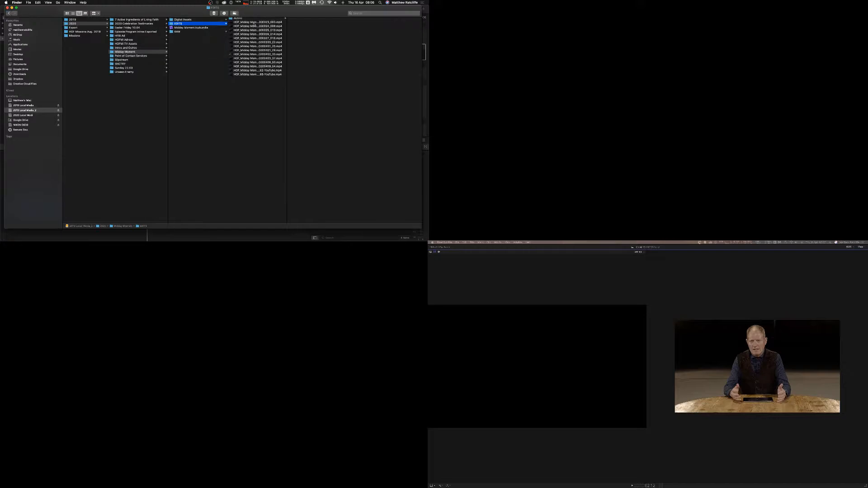
{"action": "left_click", "coordinate": [244, 20]}
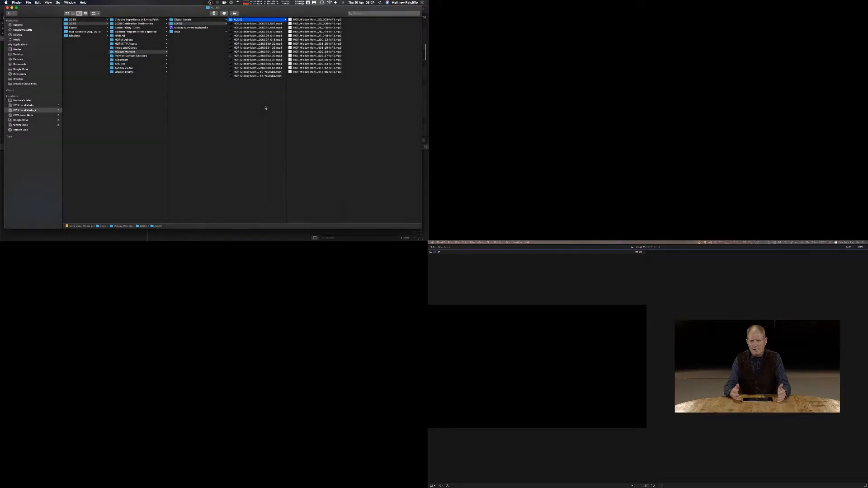
{"action": "mouse_move", "coordinate": [263, 107]}
{"action": "left_mouse_down"}
{"action": "mouse_move", "coordinate": [256, 22]}
{"action": "mouse_move", "coordinate": [253, 95]}
{"action": "left_mouse_up"}
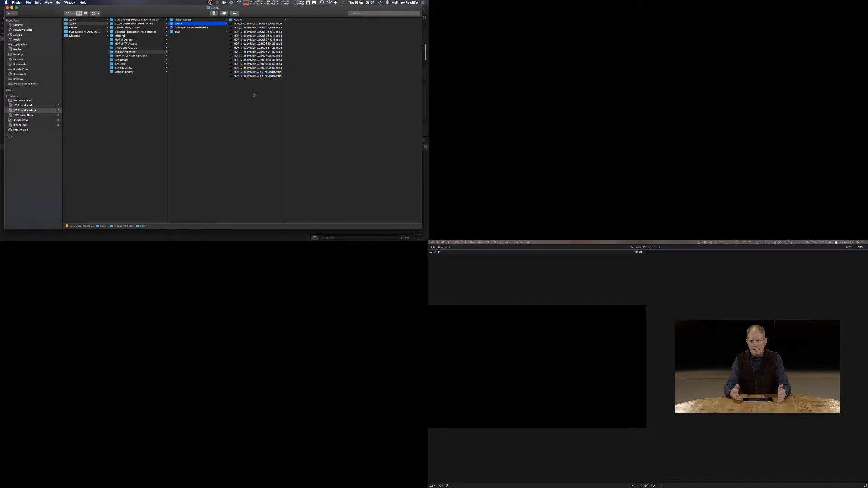
Create a new folder named VIDEO inside the EDITS folder.
{"action": "key", "text": "super+shift+n"}
{"action": "type", "text": "M"}
{"action": "type", "text": "IDEO"}
{"action": "key", "text": "Return"}
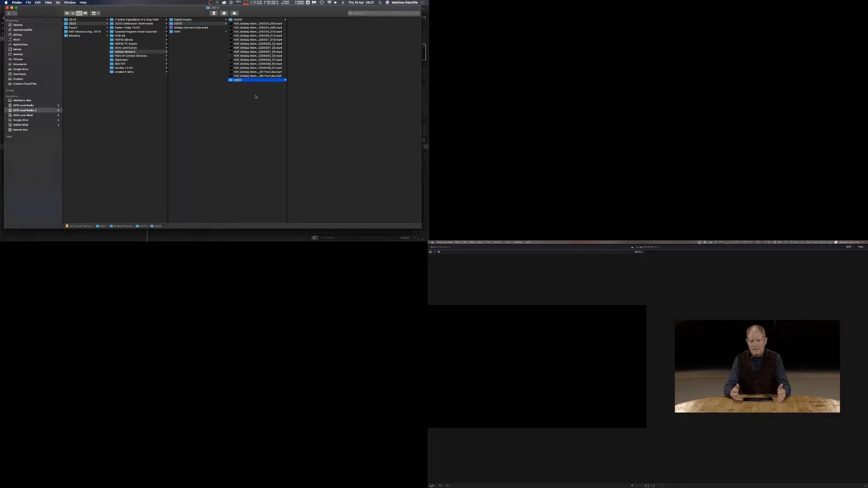
Move all the mp4 edit files from EDITS into the VIDEO folder.
{"action": "left_click", "coordinate": [258, 24]}
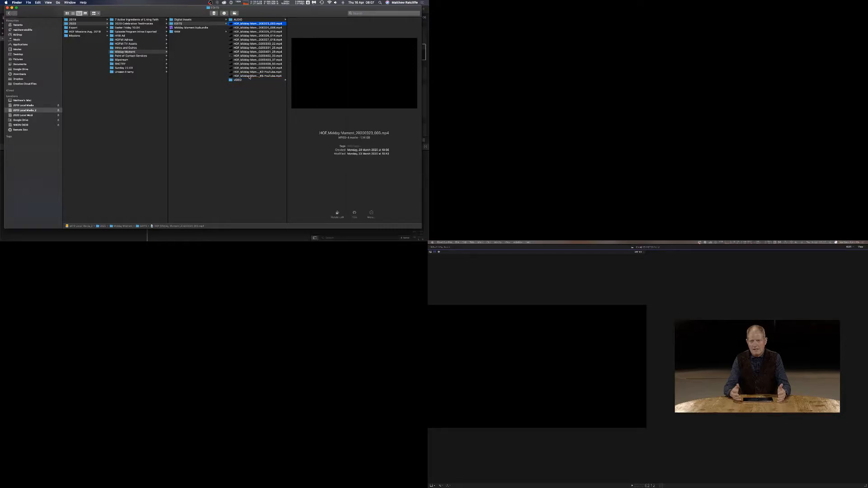
{"action": "left_click", "coordinate": [249, 77], "text": "shift"}
{"action": "mouse_move", "coordinate": [249, 77]}
{"action": "left_mouse_down"}
{"action": "mouse_move", "coordinate": [259, 78]}
{"action": "mouse_move", "coordinate": [239, 80]}
{"action": "left_mouse_up"}
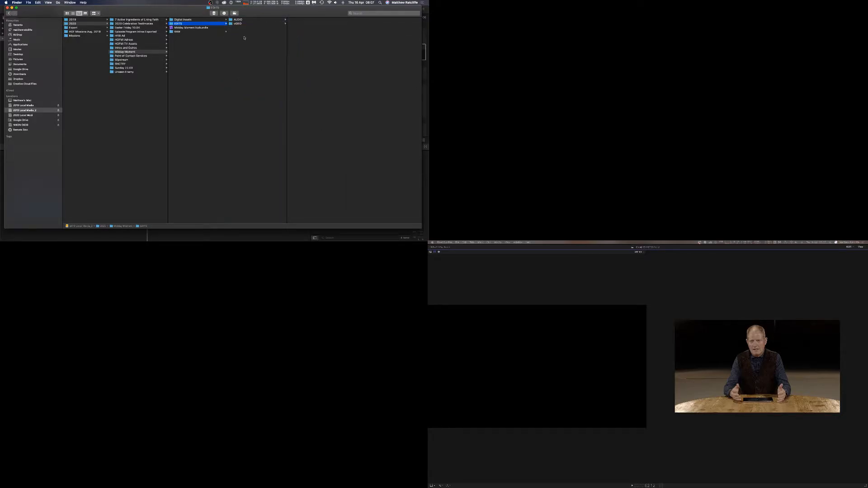
Check the contents of the VIDEO and AUDIO folders inside EDITS.
{"action": "left_click", "coordinate": [238, 24]}
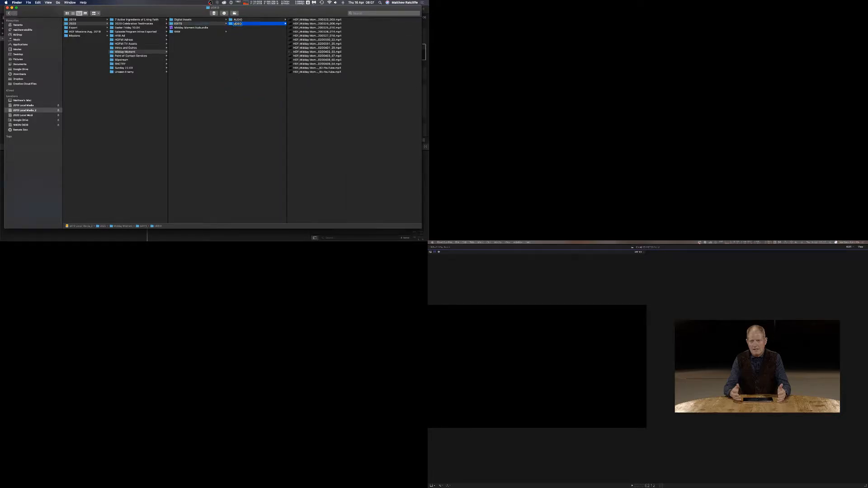
{"action": "key", "text": "BackSpace"}
{"action": "key", "text": "Return"}
{"action": "left_click", "coordinate": [256, 39]}
{"action": "left_click", "coordinate": [248, 20]}
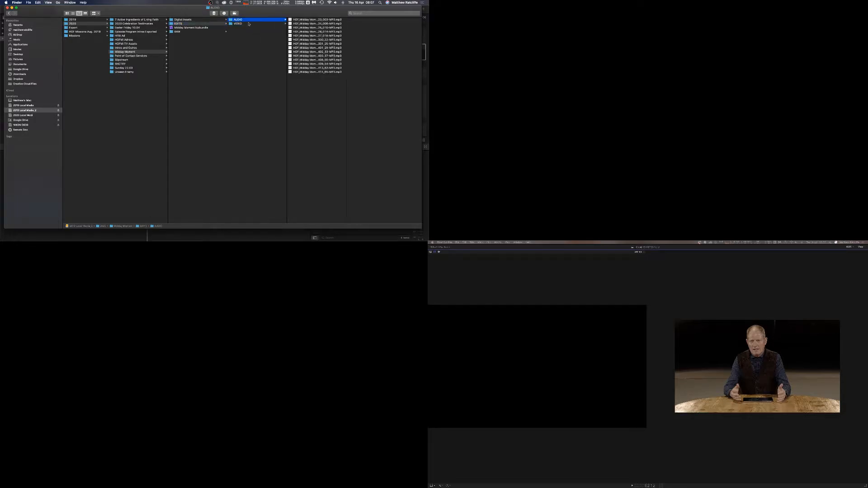
{"action": "left_click", "coordinate": [248, 24]}
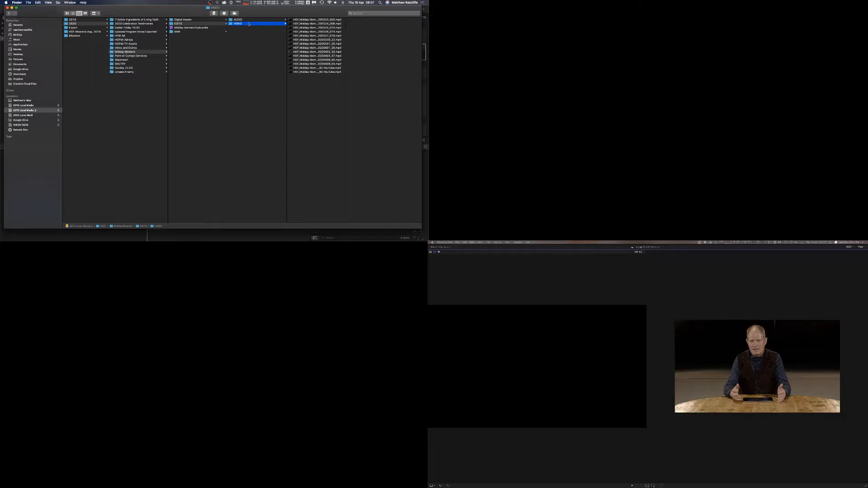
Examine the RAW folder's AUDIO and VIDEO date subfolders, opening the 2020.03.20 audio files.
{"action": "left_click", "coordinate": [245, 57]}
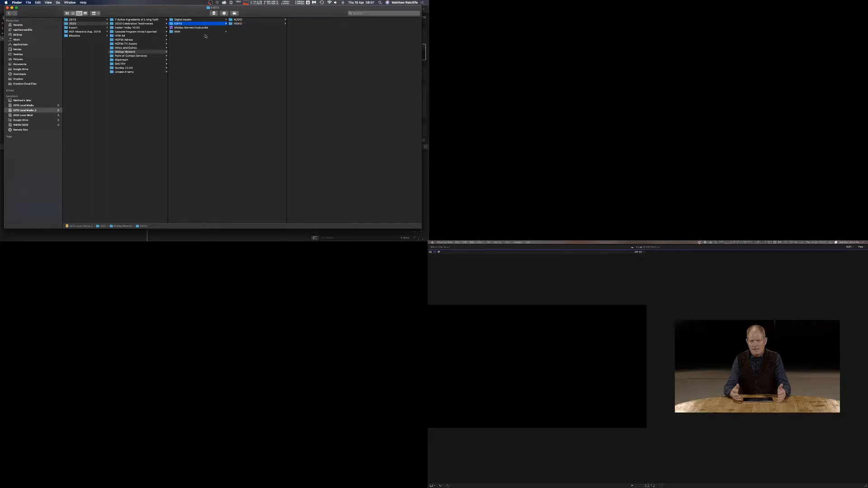
{"action": "left_click", "coordinate": [203, 31]}
{"action": "left_click", "coordinate": [239, 20]}
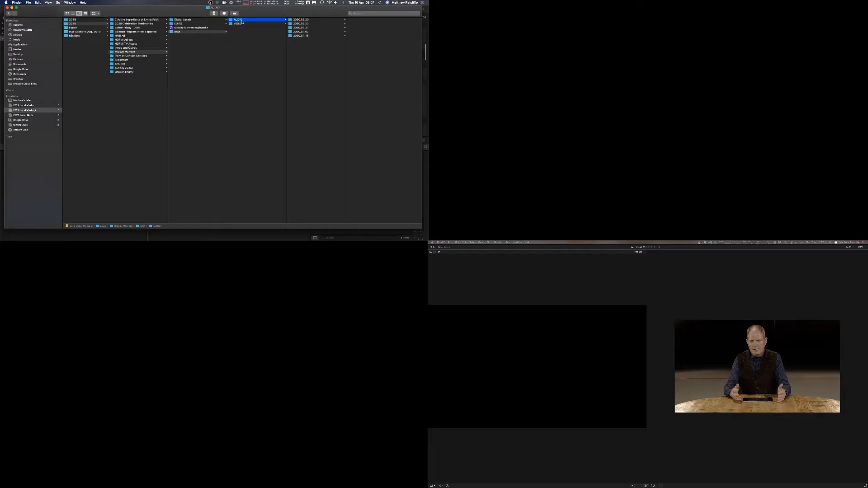
{"action": "left_click", "coordinate": [243, 24]}
{"action": "left_click", "coordinate": [247, 20]}
{"action": "left_click", "coordinate": [310, 20]}
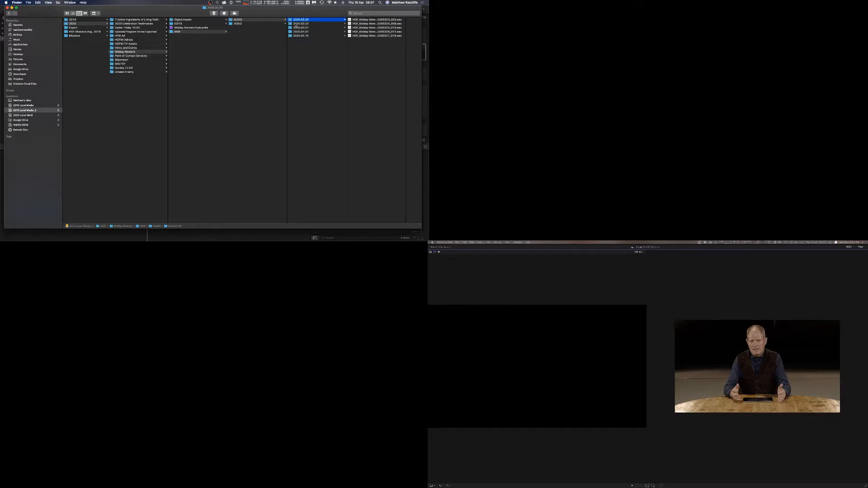
{"action": "double_click", "coordinate": [406, 52]}
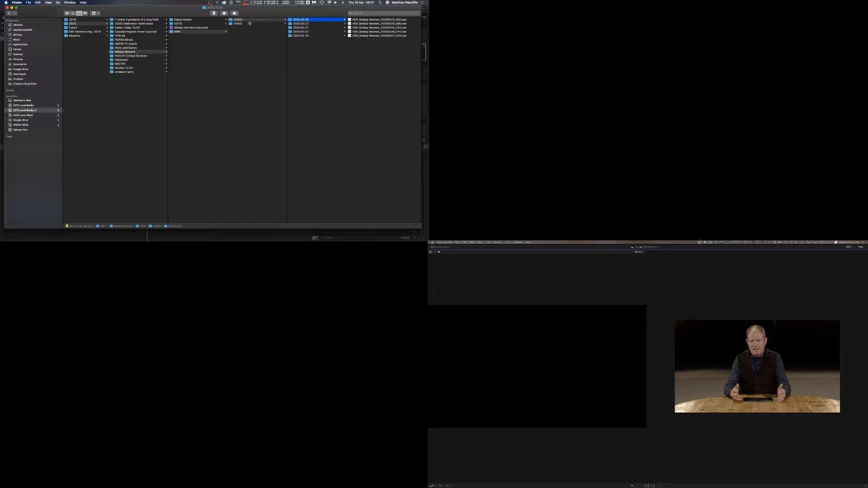
Browse the RAW VIDEO 2020.03.20 camera folders and inspect a clip in Camera 1.
{"action": "left_click", "coordinate": [262, 24]}
{"action": "left_click", "coordinate": [315, 20]}
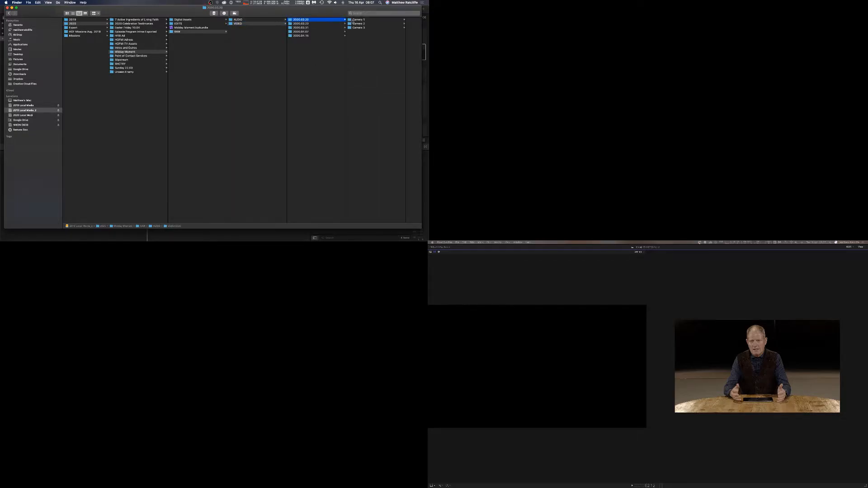
{"action": "left_click", "coordinate": [355, 27]}
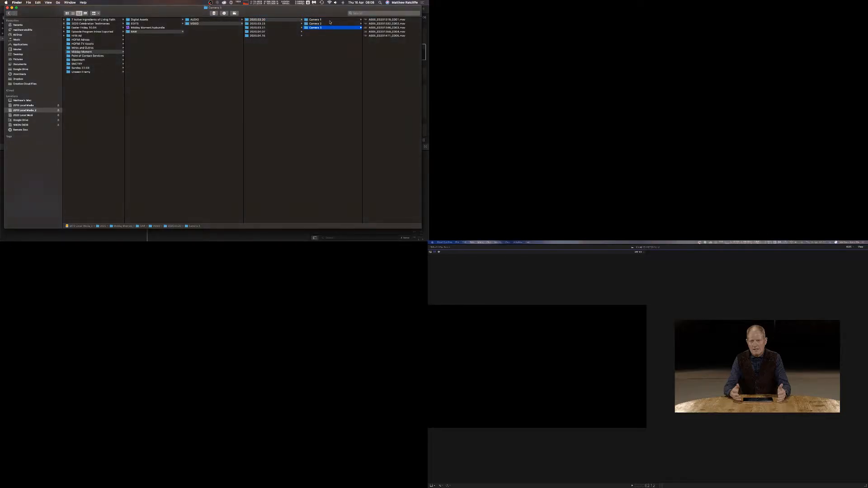
{"action": "left_click", "coordinate": [330, 21]}
{"action": "left_click", "coordinate": [380, 23]}
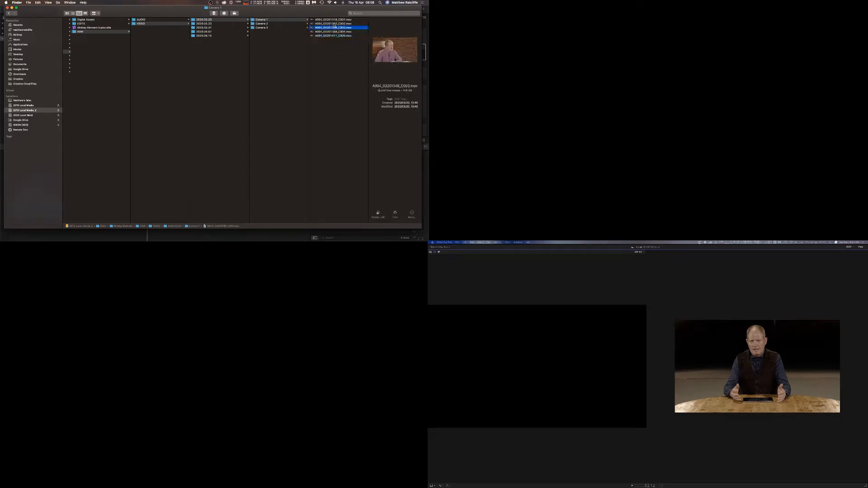
{"action": "scroll", "coordinate": [317, 49], "scroll_direction": "left", "scroll_amount": 5}
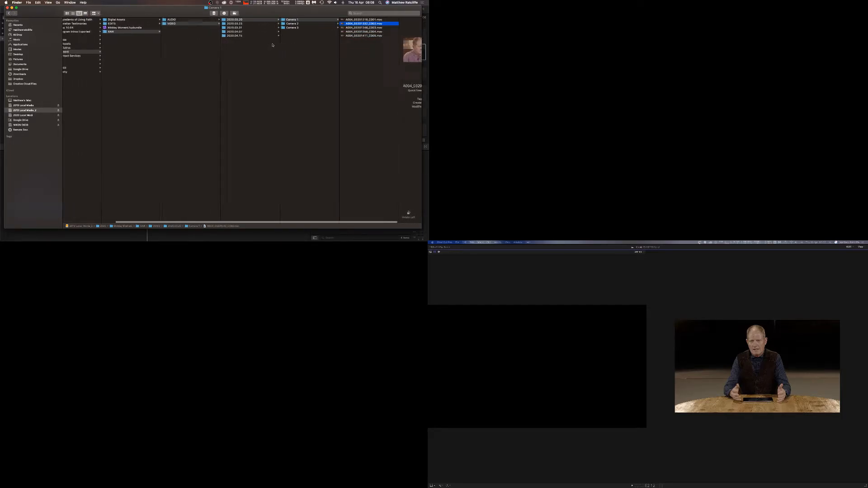
Browse the 2020.04.15 RAW AUDIO file and the camera folders in the matching RAW VIDEO date folder.
{"action": "left_click", "coordinate": [205, 21]}
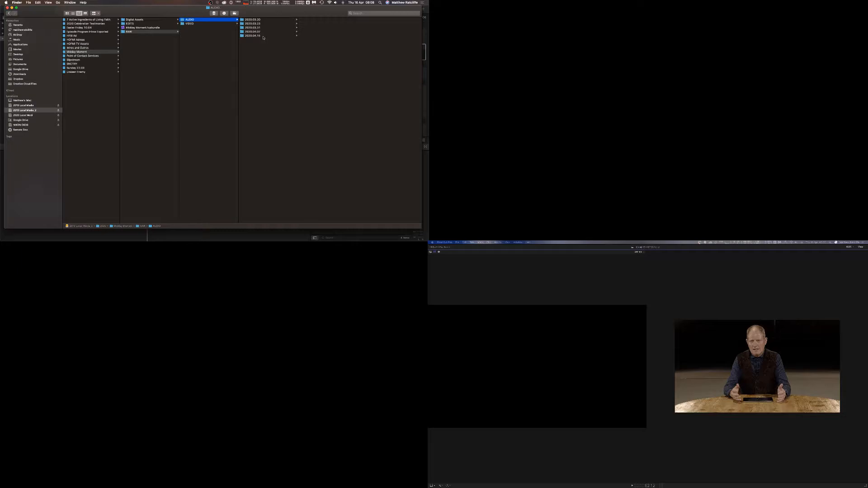
{"action": "left_click", "coordinate": [262, 35]}
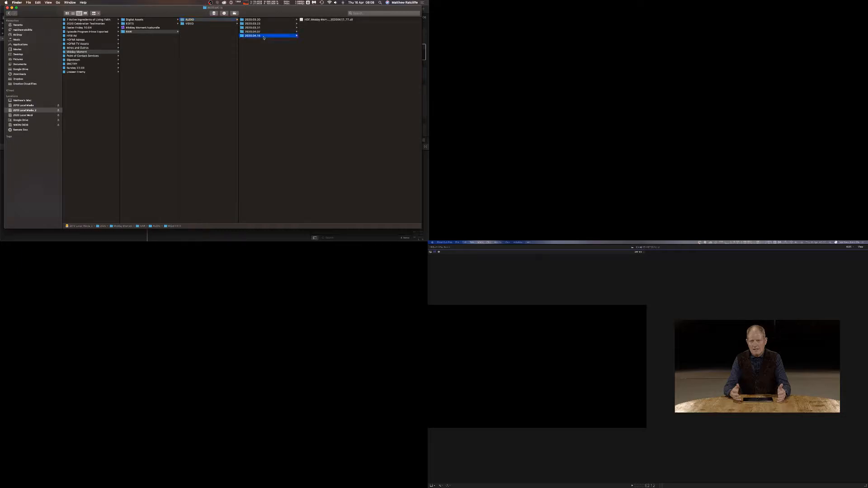
{"action": "left_click", "coordinate": [327, 21]}
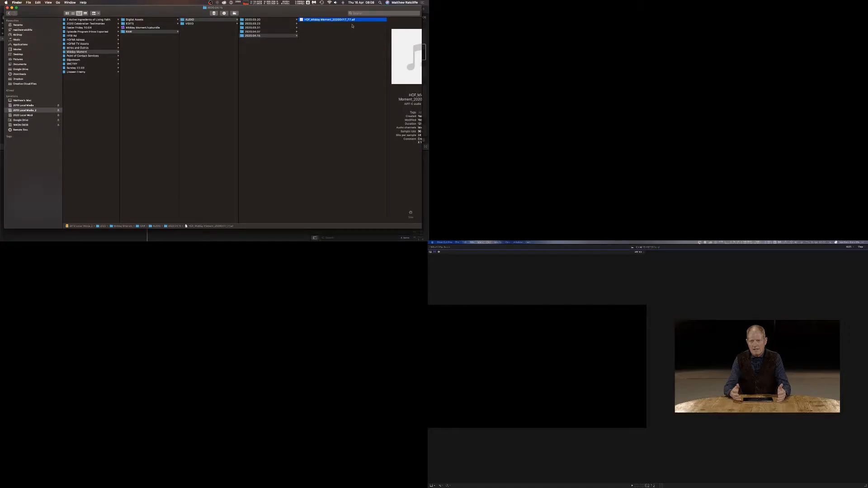
{"action": "left_click", "coordinate": [194, 24]}
{"action": "left_click", "coordinate": [258, 36]}
{"action": "left_click", "coordinate": [327, 20]}
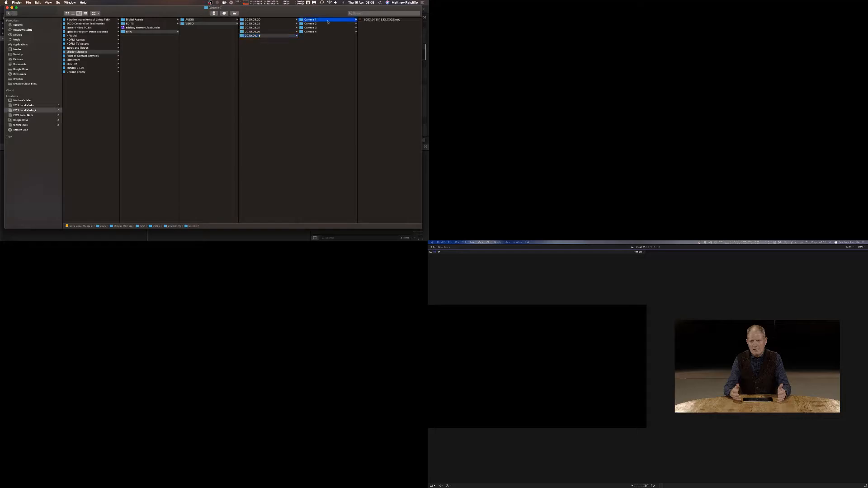
{"action": "left_click", "coordinate": [326, 24]}
{"action": "left_click", "coordinate": [325, 28]}
{"action": "left_click", "coordinate": [325, 32]}
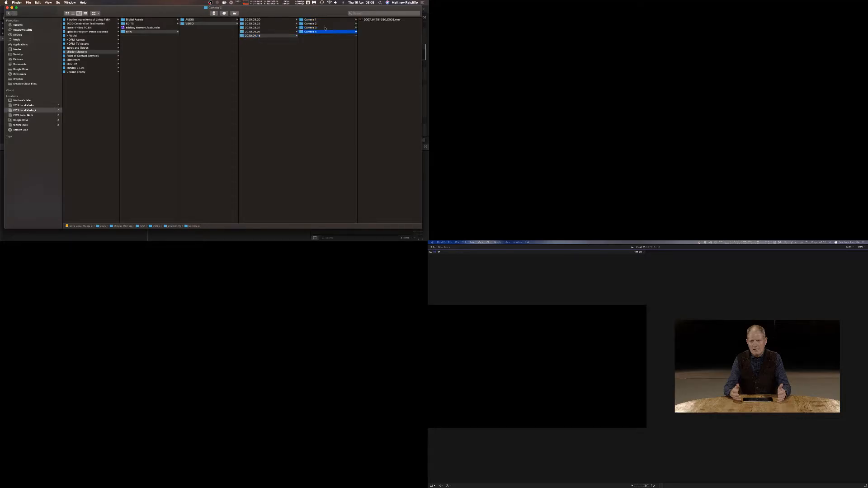
Preview the Camera 1 clip from 2020.04.15 with Quick Look.
{"action": "left_click", "coordinate": [325, 21]}
{"action": "left_click", "coordinate": [374, 19]}
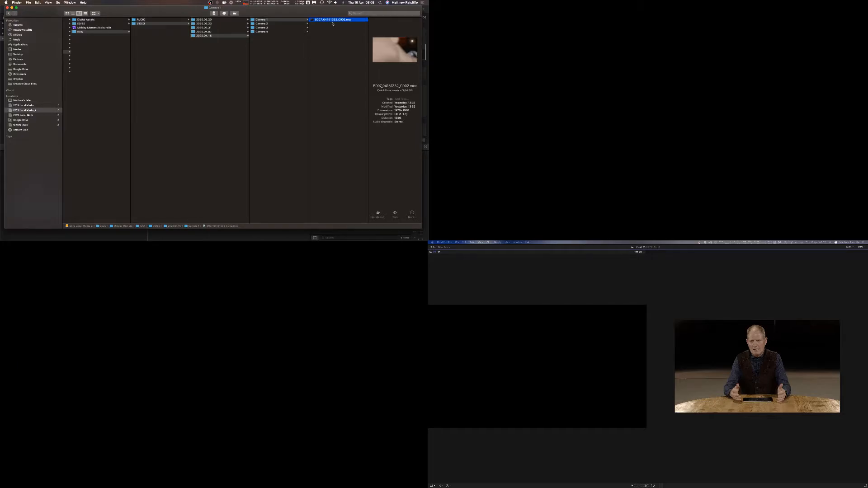
{"action": "key", "text": "space"}
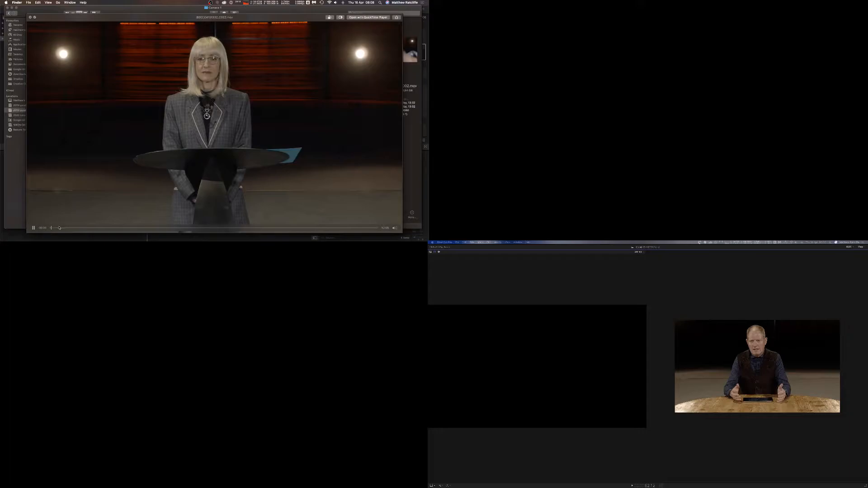
Scrub the Camera 1 clip's Quick Look preview to the clapperboard and close the preview.
{"action": "left_click", "coordinate": [58, 228]}
{"action": "left_click_drag", "start_coordinate": [58, 228], "coordinate": [68, 229]}
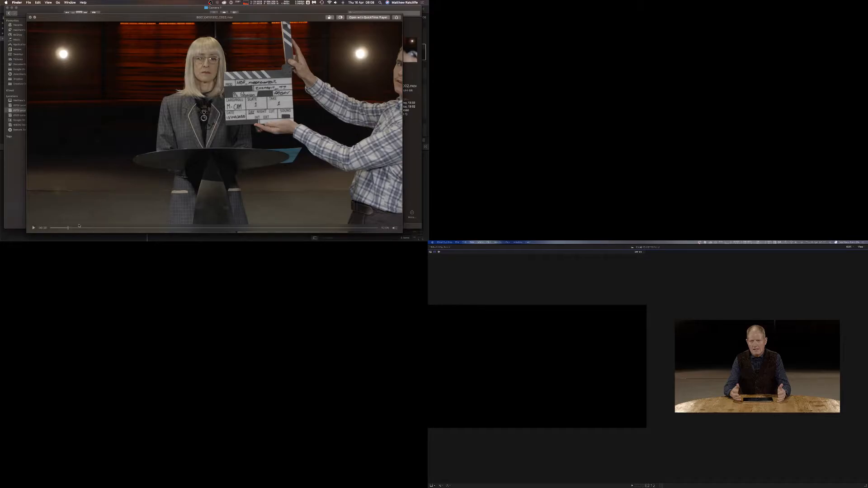
{"action": "key", "text": "space"}
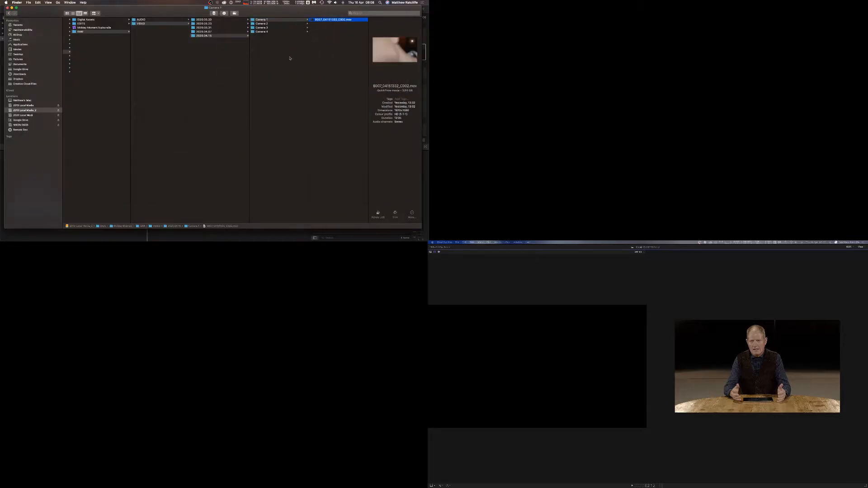
Preview the Camera 2 clip from 2020.04.15 in Quick Look, scrubbing to its clapperboard.
{"action": "left_click", "coordinate": [287, 24]}
{"action": "left_click", "coordinate": [320, 20]}
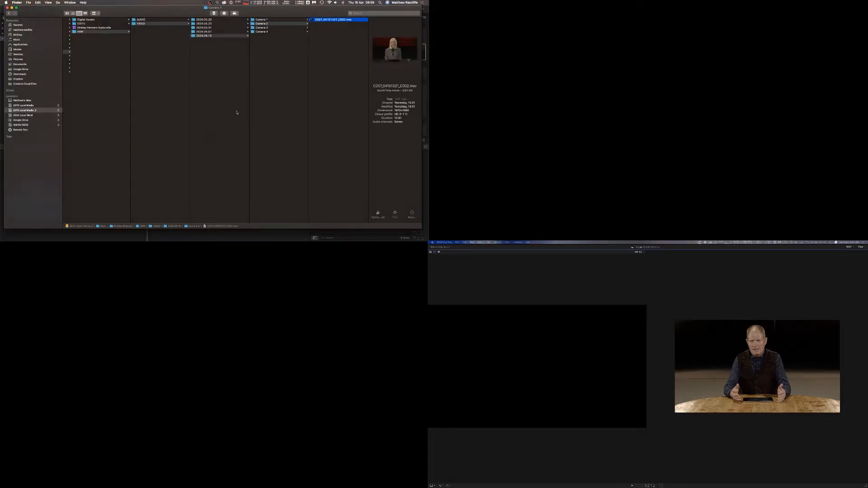
{"action": "key", "text": "space"}
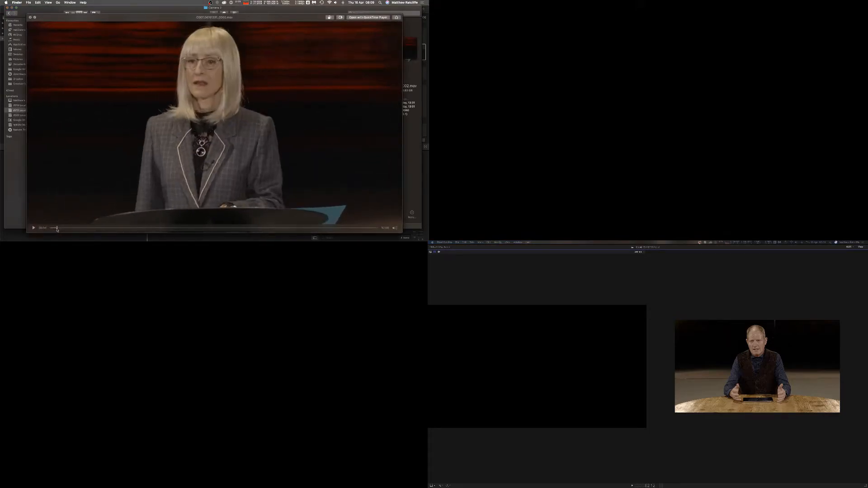
{"action": "left_click_drag", "start_coordinate": [51, 229], "coordinate": [65, 230]}
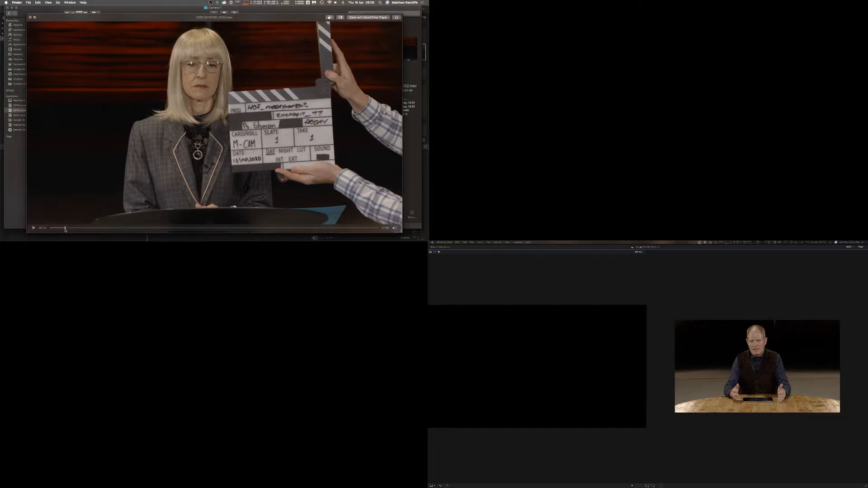
{"action": "key", "text": "space"}
Preview the Camera 3 clip from 2020.04.15 in Quick Look, scrubbing to its clapperboard.
{"action": "left_click", "coordinate": [277, 27]}
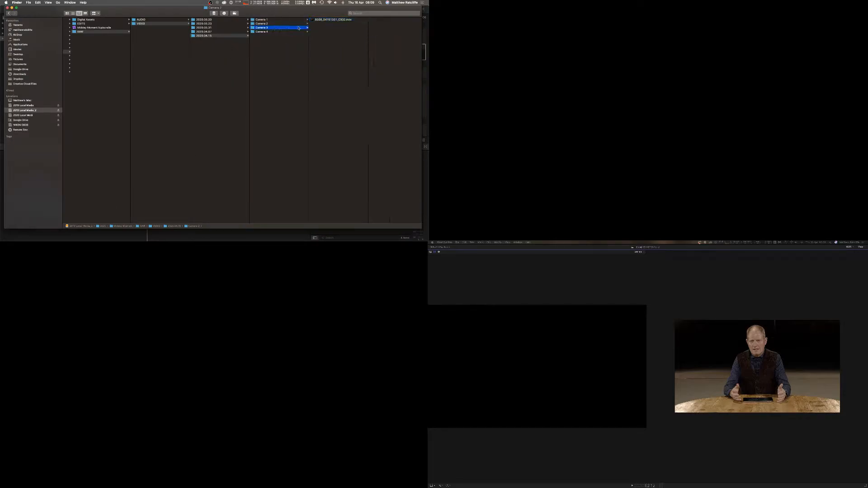
{"action": "left_click", "coordinate": [333, 20]}
{"action": "key", "text": "space"}
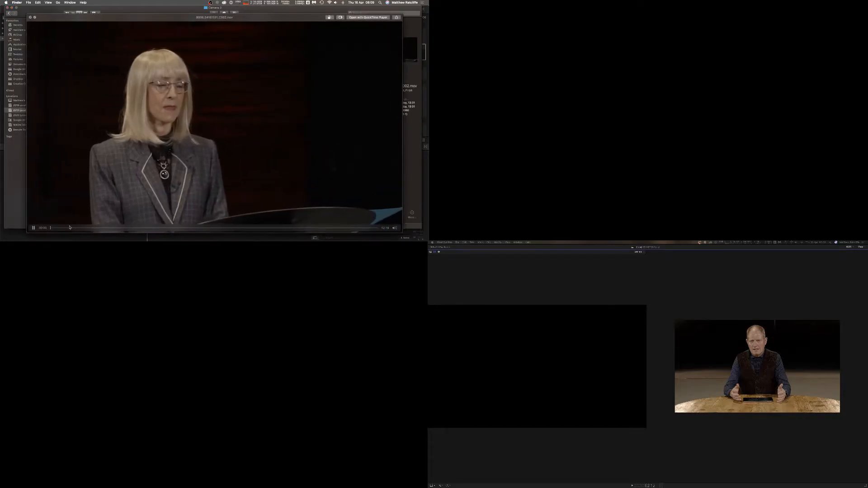
{"action": "left_click_drag", "start_coordinate": [51, 229], "coordinate": [70, 229]}
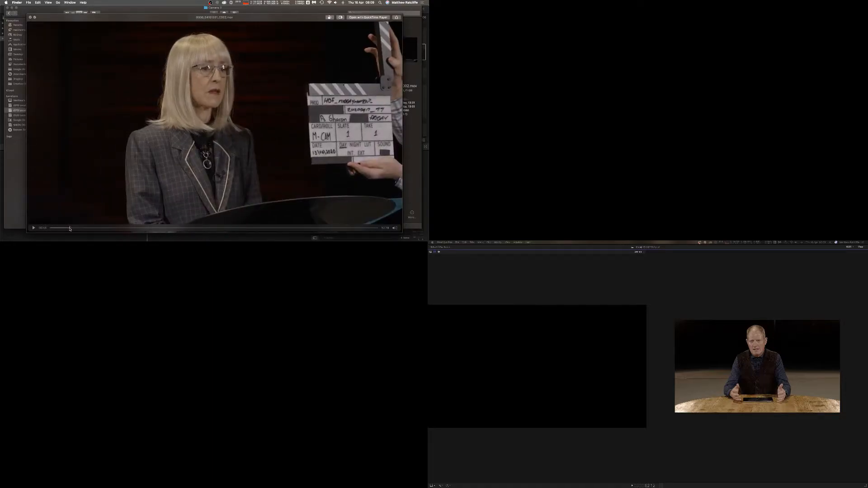
{"action": "key", "text": "space"}
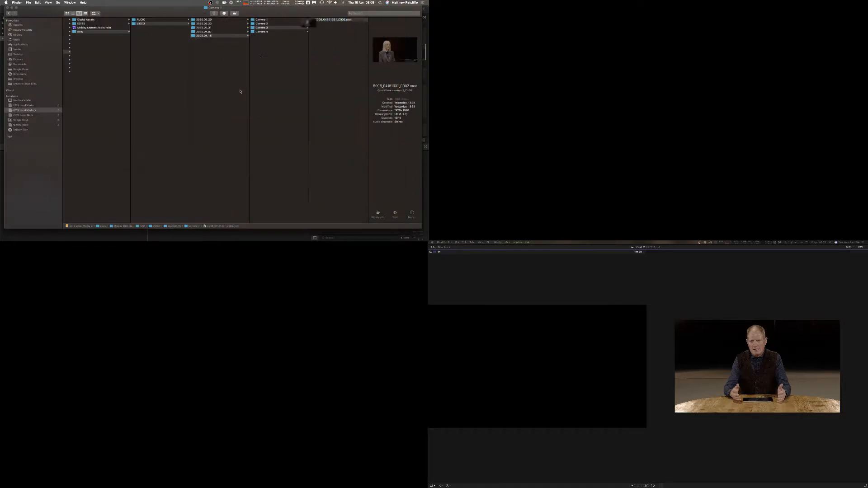
Preview the Camera 4 clip from 2020.04.15 in Quick Look, scrubbing to its clapperboard.
{"action": "left_click", "coordinate": [263, 32]}
{"action": "left_click", "coordinate": [319, 20]}
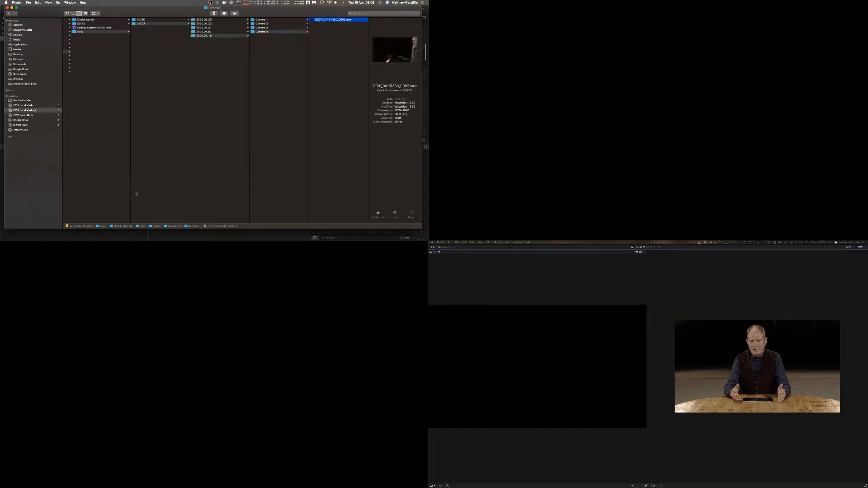
{"action": "key", "text": "space"}
{"action": "left_click_drag", "start_coordinate": [62, 229], "coordinate": [67, 230]}
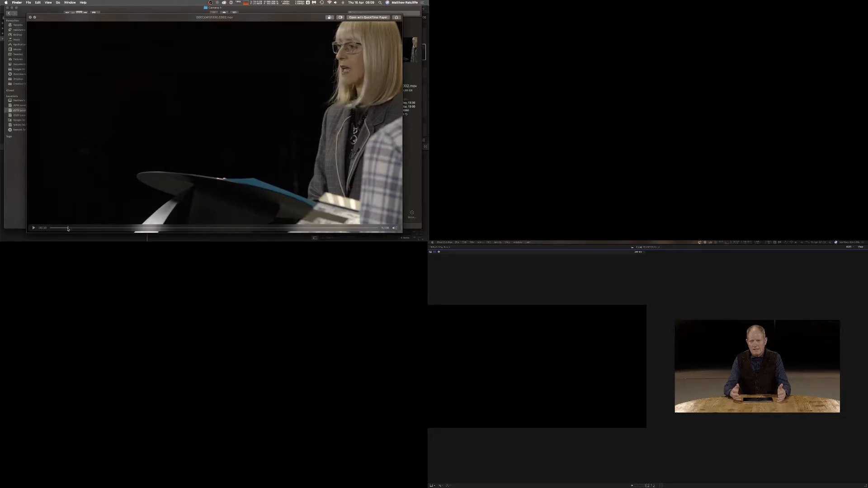
{"action": "left_click_drag", "start_coordinate": [68, 229], "coordinate": [71, 231]}
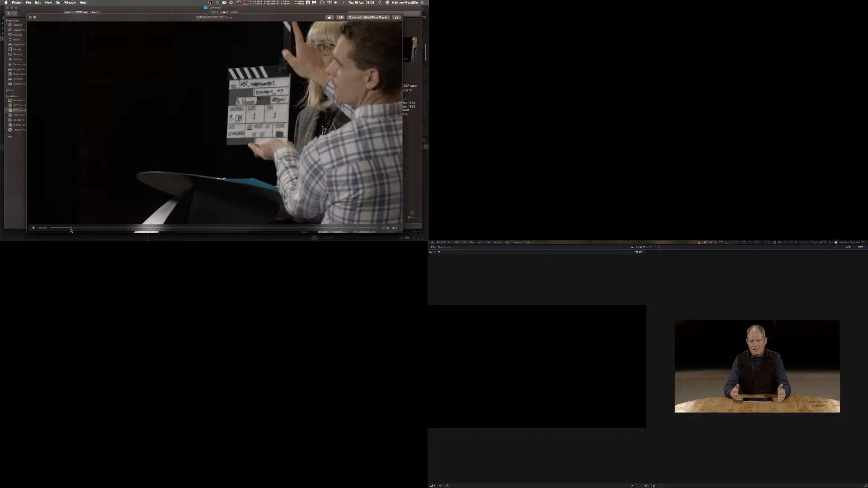
{"action": "key", "text": "space"}
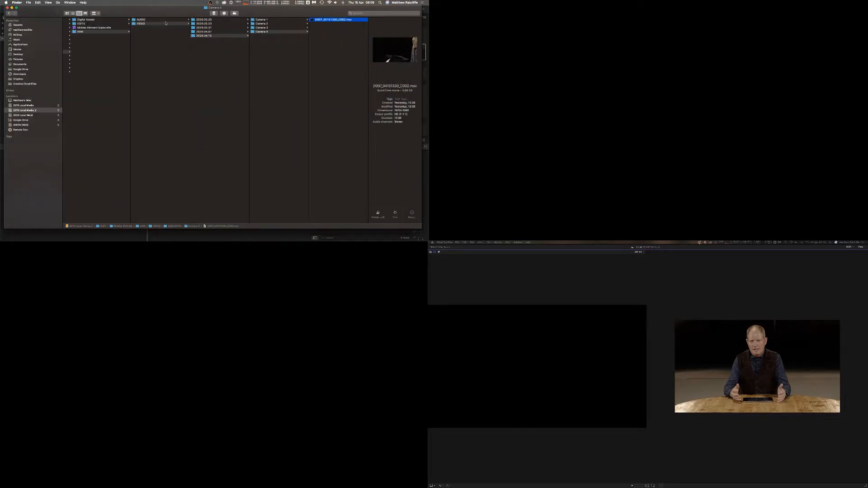
Open the 2020.04.15 RAW AUDIO file in Quick Look, raise the volume and scrub the playback.
{"action": "left_click", "coordinate": [165, 21]}
{"action": "left_click", "coordinate": [222, 36]}
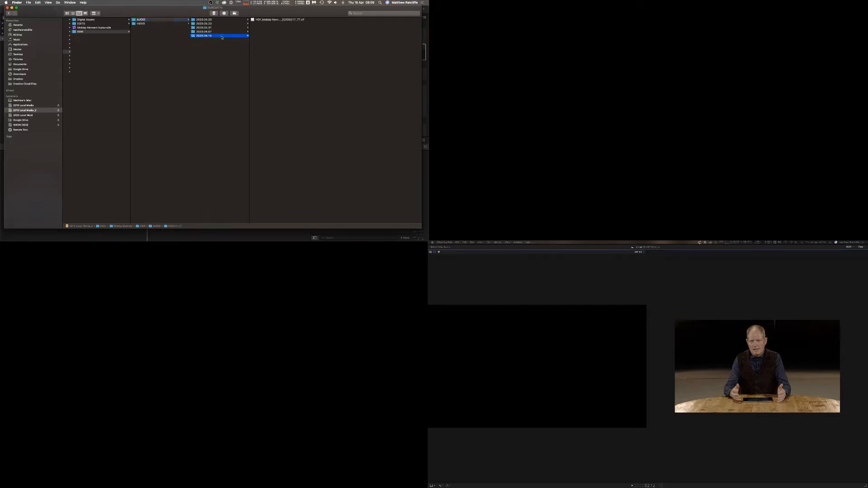
{"action": "left_click", "coordinate": [278, 20]}
{"action": "key", "text": "space"}
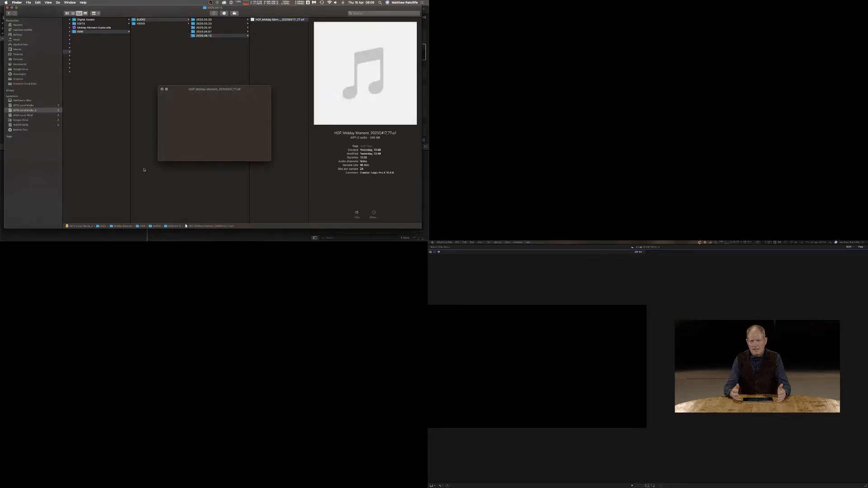
{"action": "key", "text": "XF86AudioRaiseVolume"}
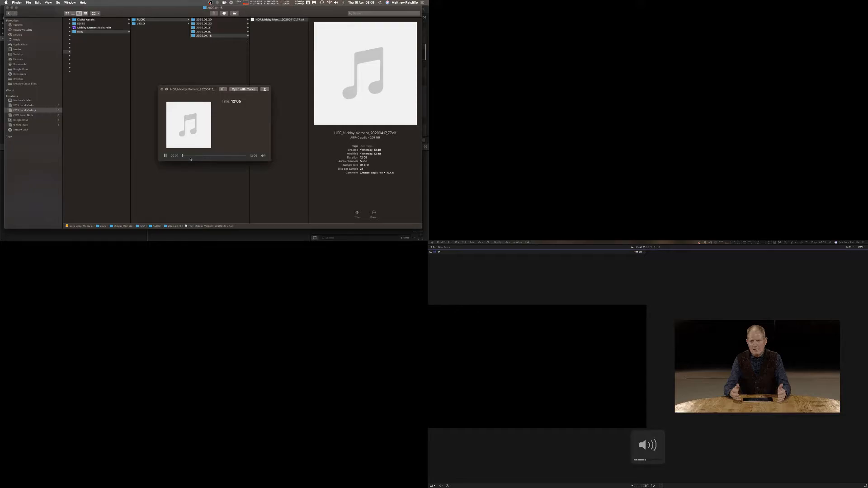
{"action": "left_click_drag", "start_coordinate": [183, 157], "coordinate": [185, 157]}
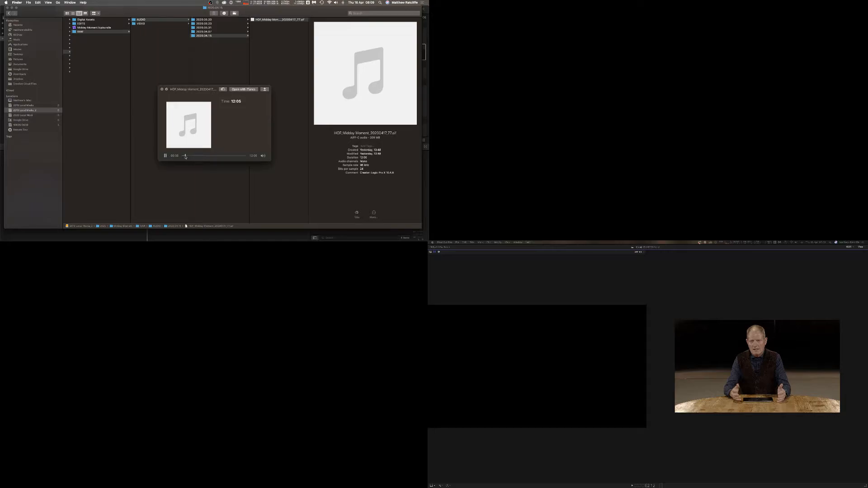
{"action": "left_click_drag", "start_coordinate": [185, 157], "coordinate": [185, 156]}
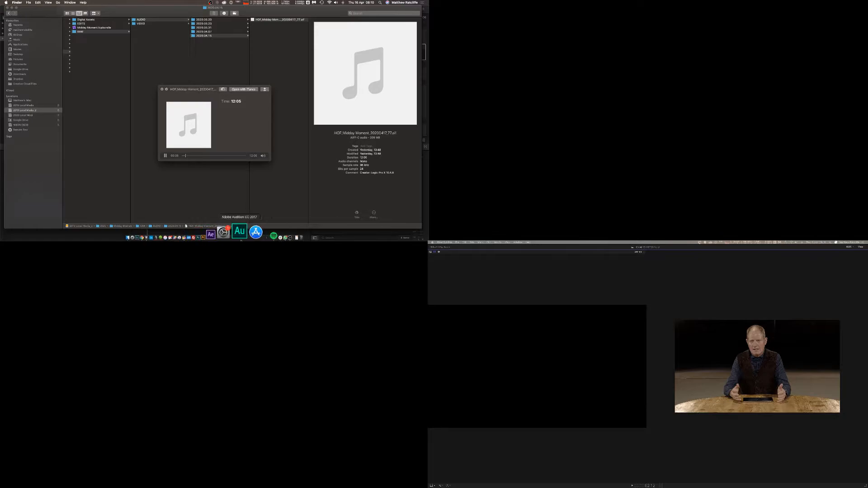
Raise an audio source's level in the OBS mixer and toggle the audio preview's playback.
{"action": "left_click", "coordinate": [264, 233]}
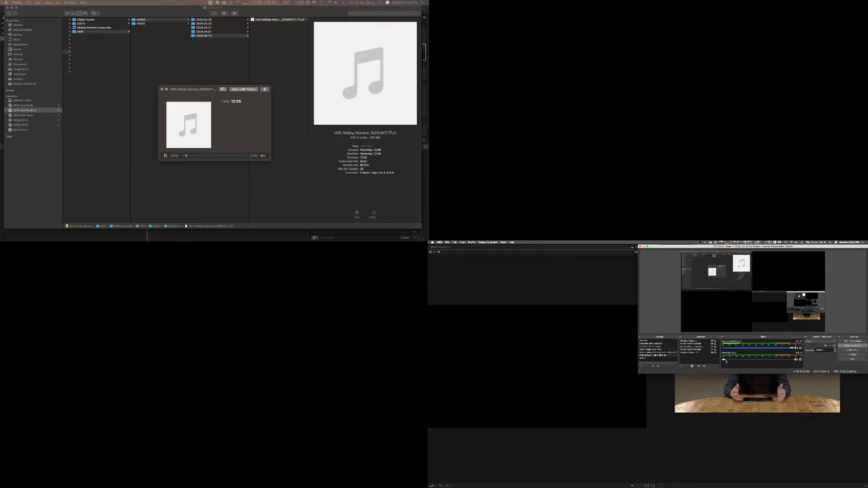
{"action": "left_click_drag", "start_coordinate": [723, 359], "coordinate": [792, 360]}
{"action": "left_click", "coordinate": [166, 156]}
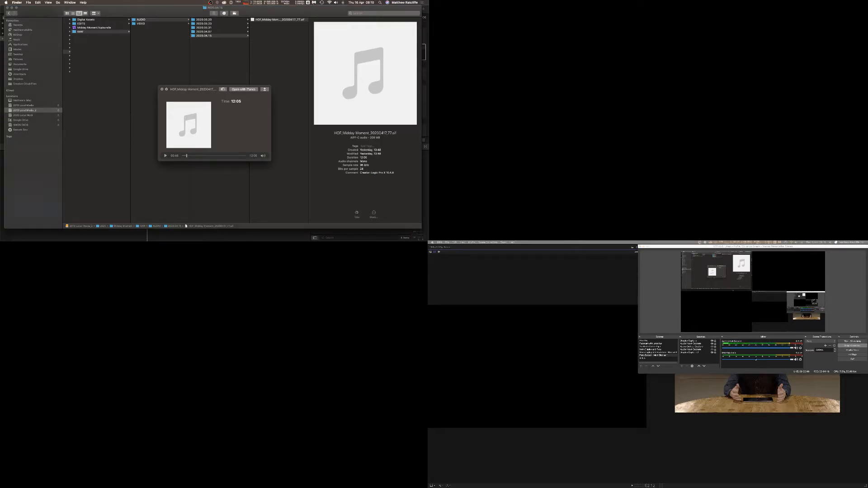
Open the OBS audio source's properties, reselect its device and close the dialog.
{"action": "left_click", "coordinate": [801, 359]}
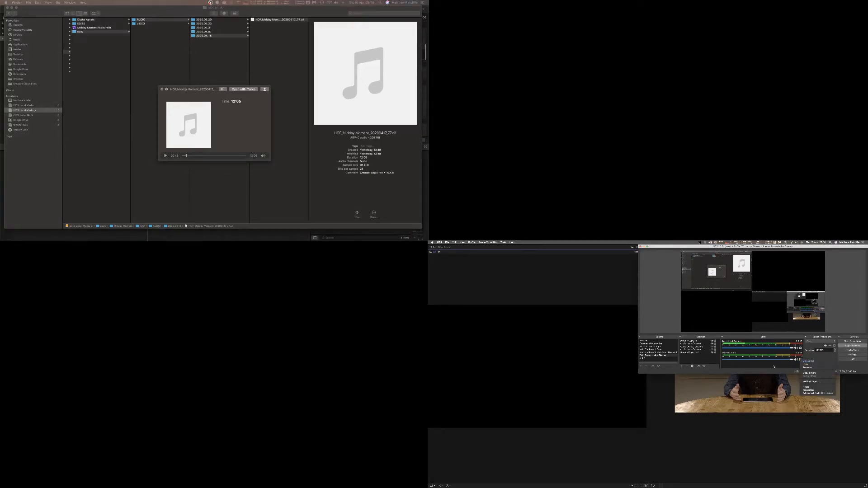
{"action": "left_click", "coordinate": [807, 390]}
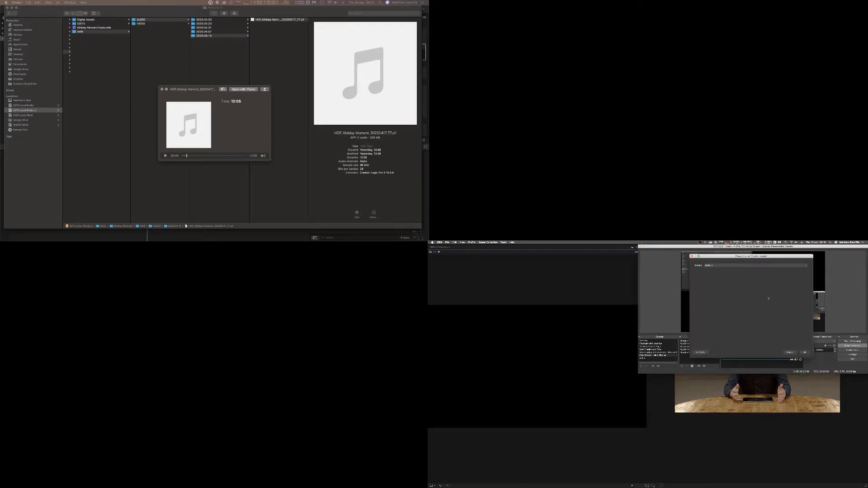
{"action": "left_click", "coordinate": [745, 265]}
{"action": "left_click", "coordinate": [745, 266]}
{"action": "left_click", "coordinate": [804, 352]}
Choose a sound output device in System Preferences' Sound settings and quit System Preferences.
{"action": "mouse_move", "coordinate": [686, 482]}
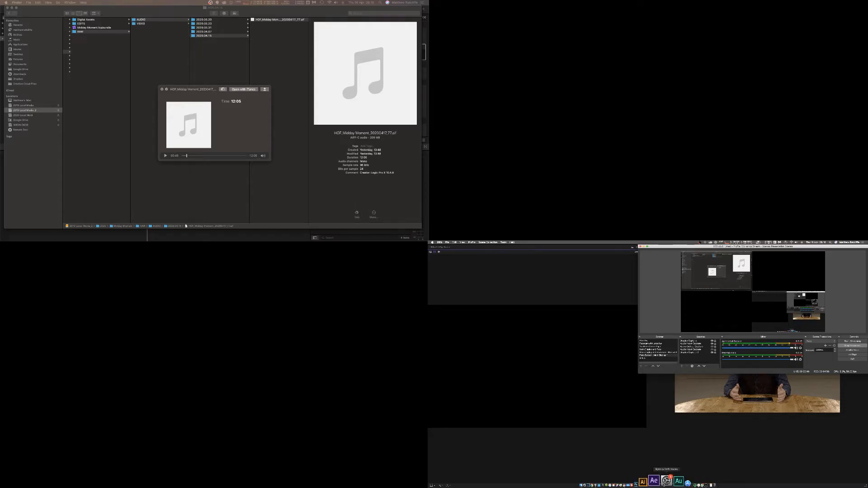
{"action": "left_click", "coordinate": [668, 482]}
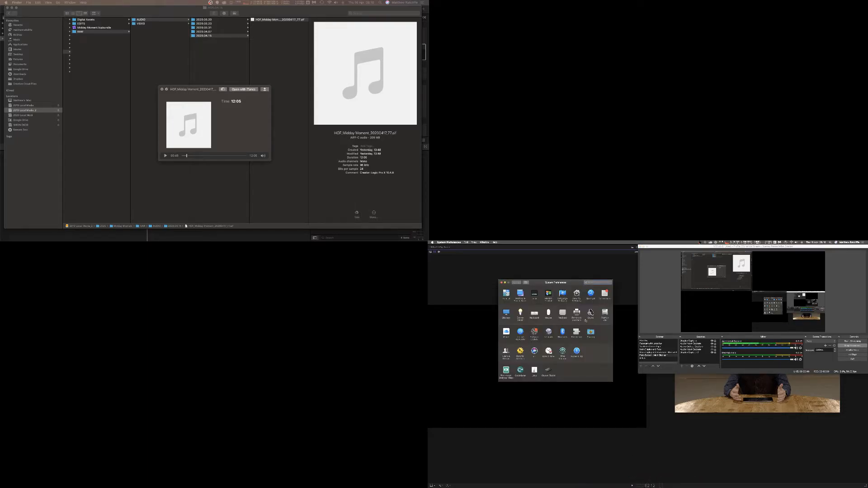
{"action": "left_click", "coordinate": [588, 316]}
{"action": "scroll", "coordinate": [522, 317], "scroll_direction": "down", "scroll_amount": 1}
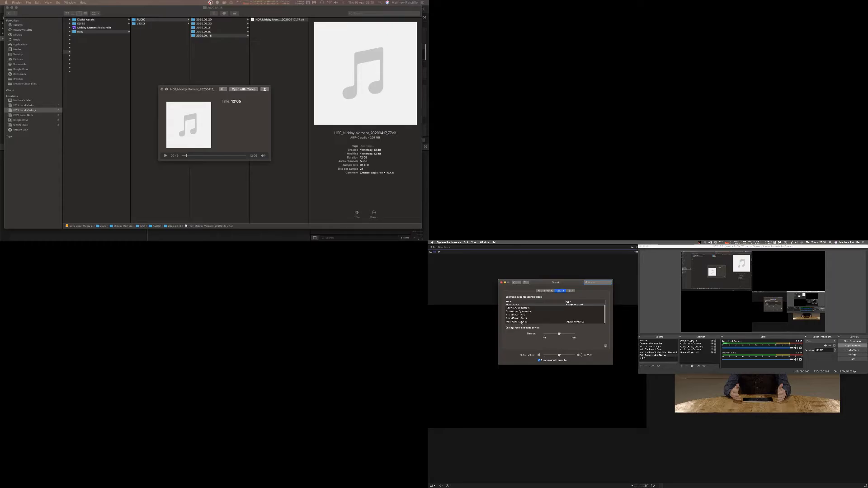
{"action": "left_click", "coordinate": [521, 322]}
{"action": "key", "text": "super+q"}
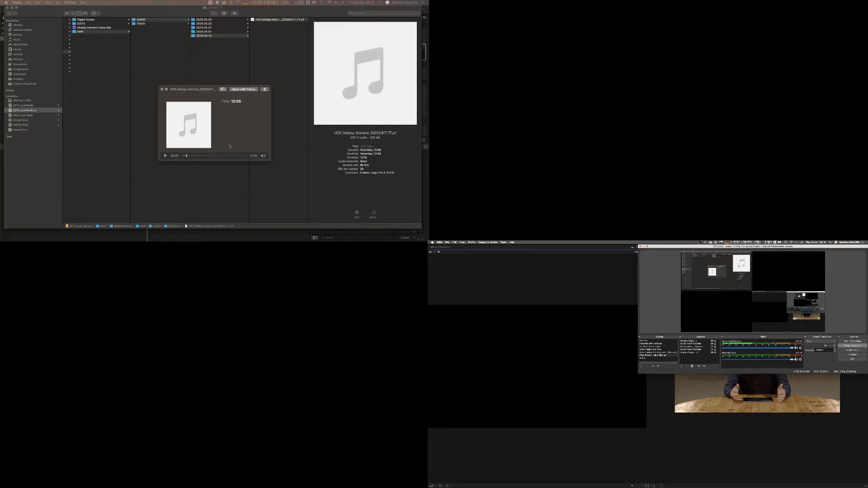
Play the audio preview and jump to a later point in the file.
{"action": "left_click", "coordinate": [166, 156]}
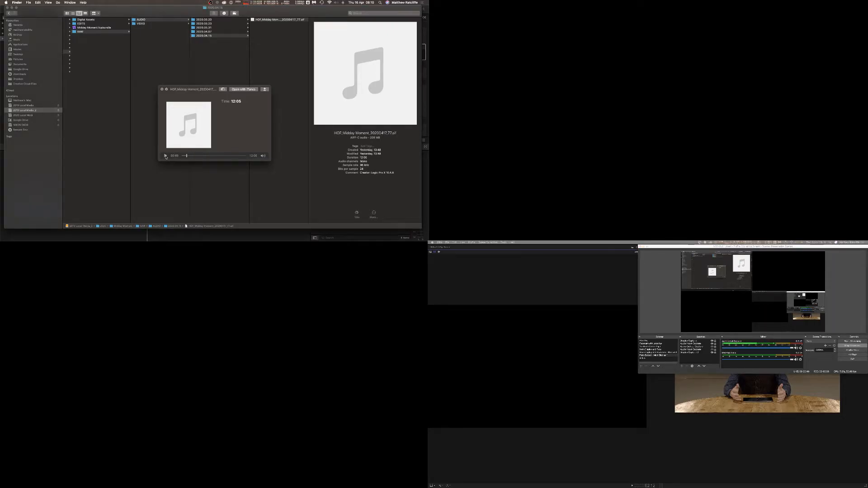
{"action": "left_click", "coordinate": [166, 156]}
{"action": "left_click", "coordinate": [194, 156]}
Lower the OBS mixer source level, pause the audio and close the Quick Look preview.
{"action": "left_click", "coordinate": [783, 360]}
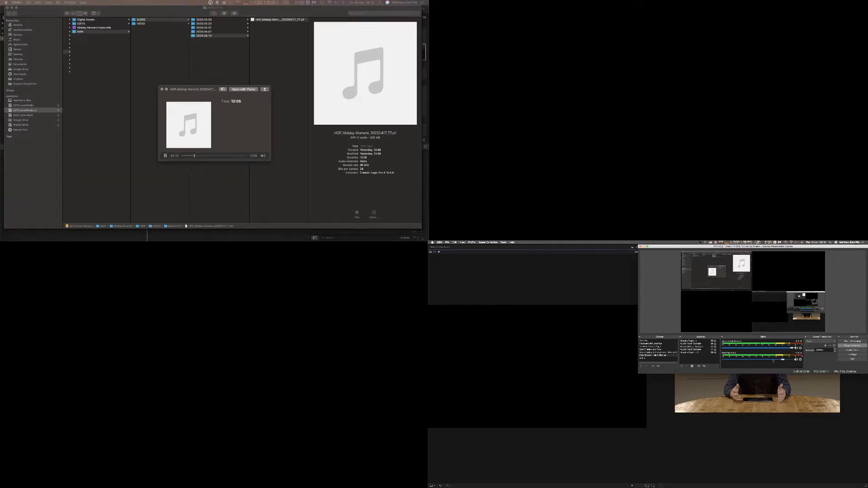
{"action": "left_click_drag", "start_coordinate": [782, 360], "coordinate": [773, 359]}
{"action": "left_click", "coordinate": [166, 156]}
{"action": "key", "text": "space"}
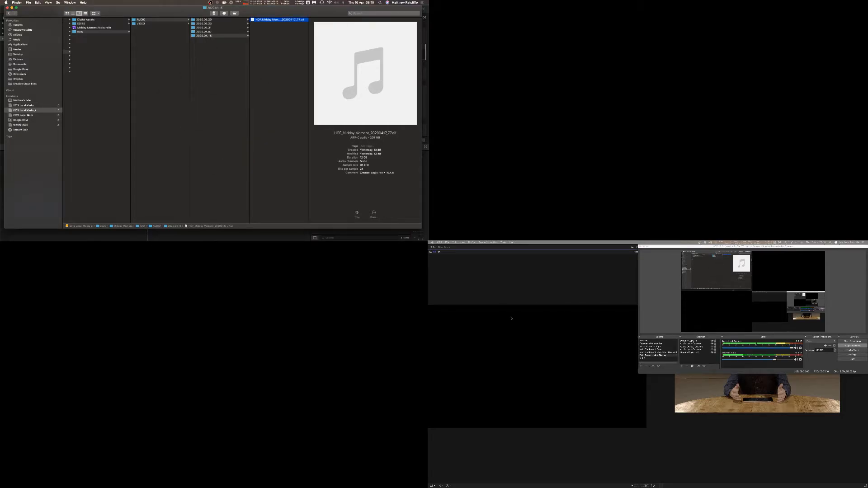
Switch to Final Cut Pro and review the Midday Moment library's date-grouped events and library properties.
{"action": "left_click", "coordinate": [589, 256]}
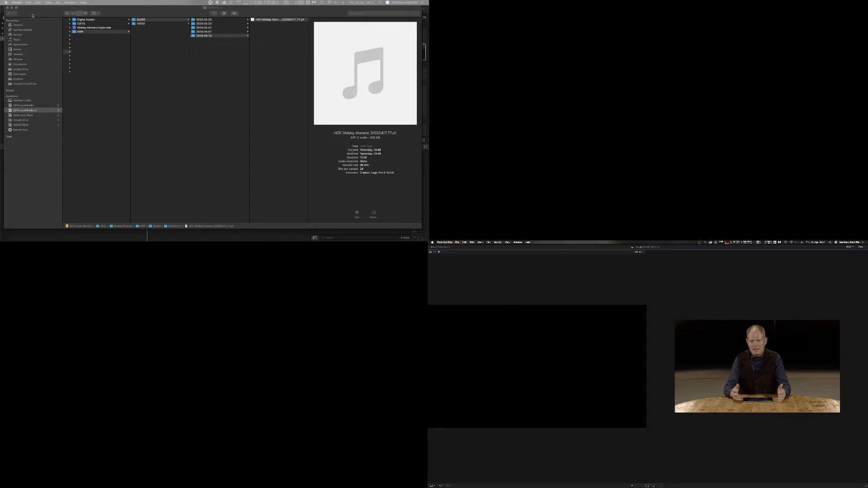
{"action": "left_click", "coordinate": [1, 13]}
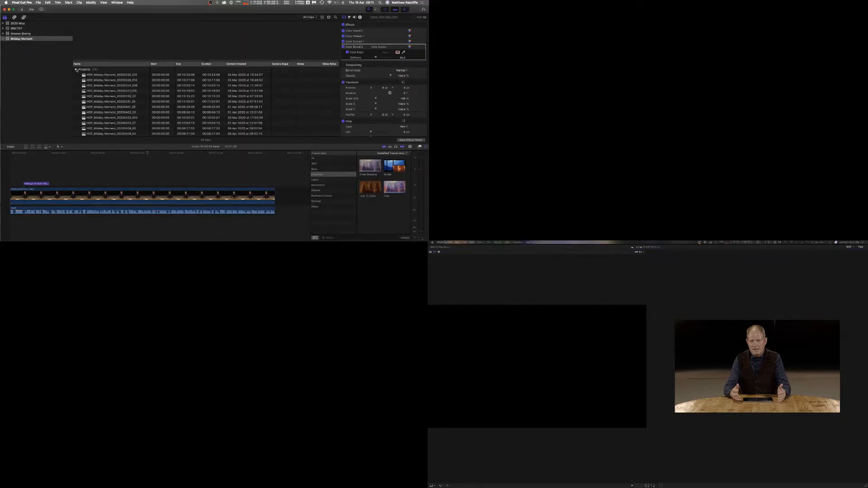
{"action": "left_click", "coordinate": [76, 70]}
{"action": "left_click", "coordinate": [76, 86]}
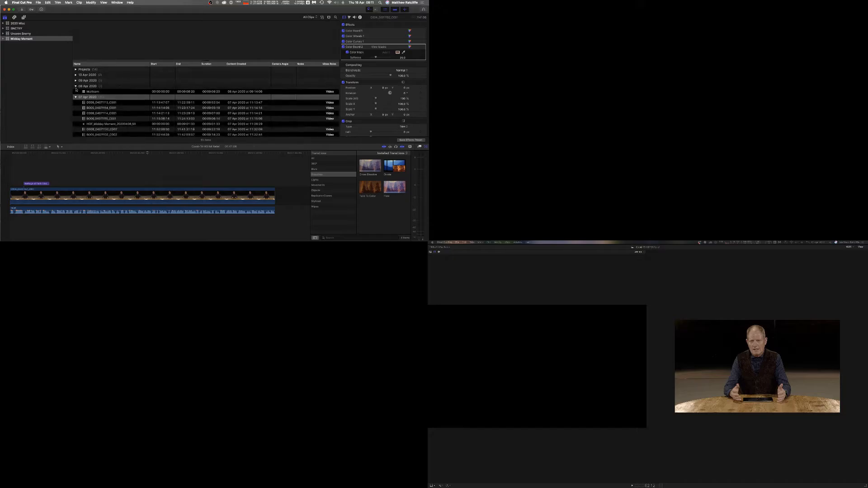
{"action": "left_click", "coordinate": [76, 87]}
{"action": "left_click", "coordinate": [76, 92]}
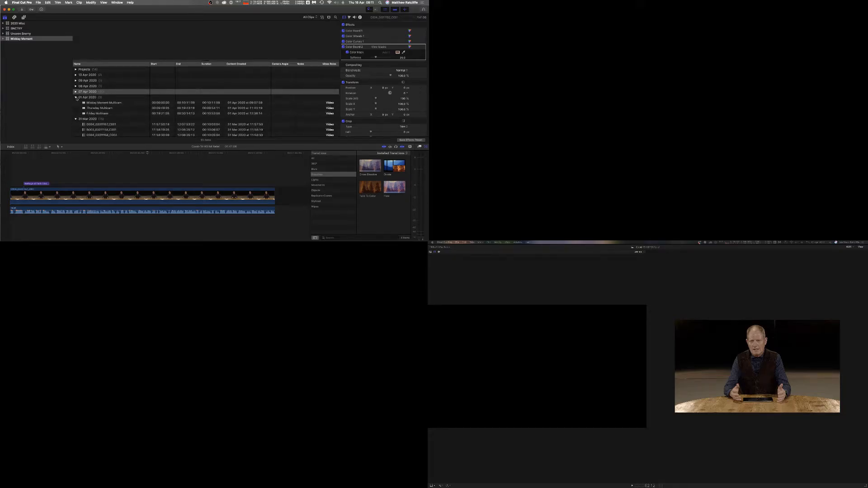
{"action": "left_click", "coordinate": [76, 98]}
{"action": "left_click", "coordinate": [75, 103]}
{"action": "scroll", "coordinate": [76, 104], "scroll_direction": "down", "scroll_amount": 5}
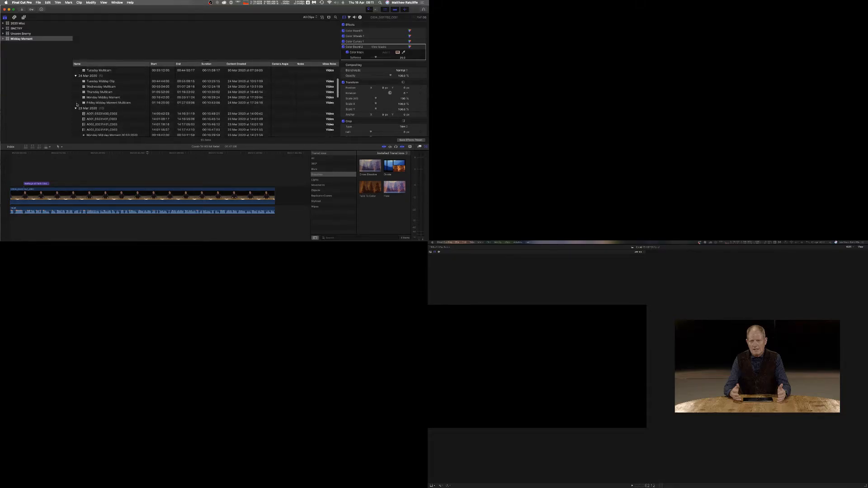
{"action": "left_click", "coordinate": [16, 39]}
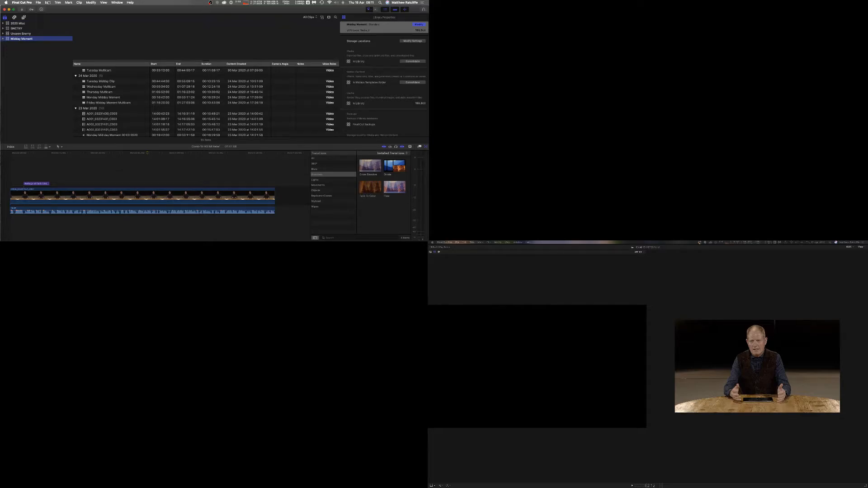
{"action": "left_click", "coordinate": [38, 2]}
{"action": "mouse_move", "coordinate": [43, 7]}
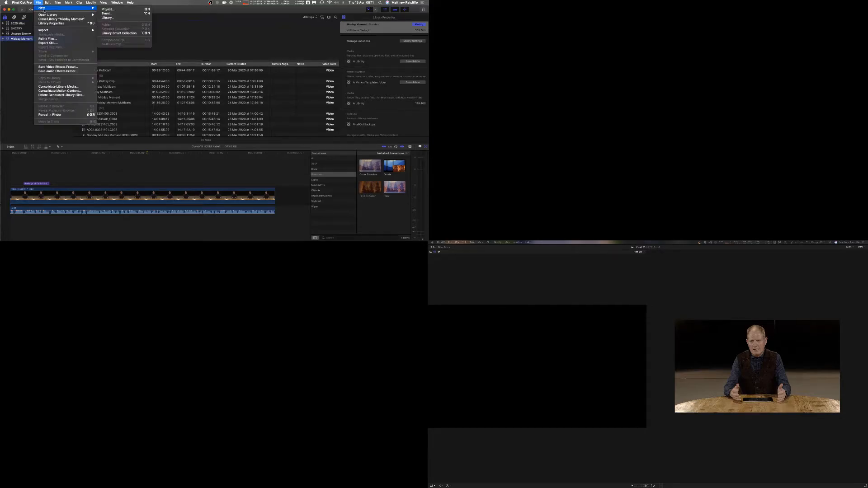
{"action": "left_click", "coordinate": [113, 18]}
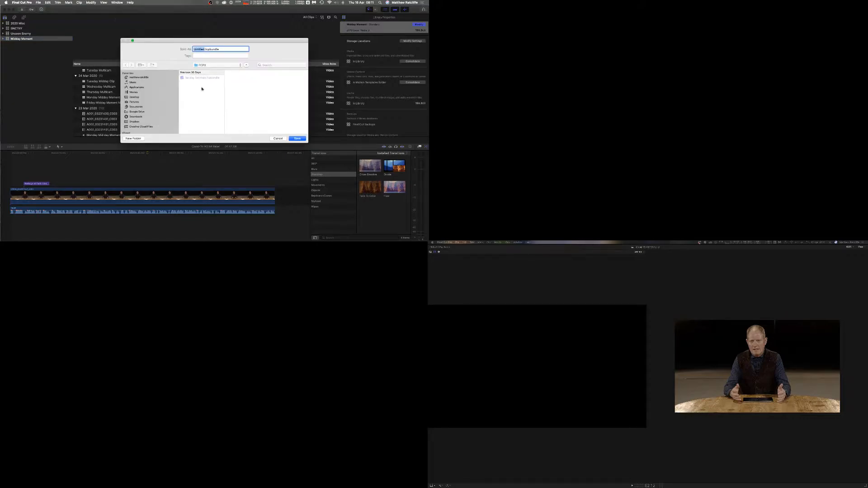
{"action": "scroll", "coordinate": [164, 88], "scroll_direction": "down", "scroll_amount": 5}
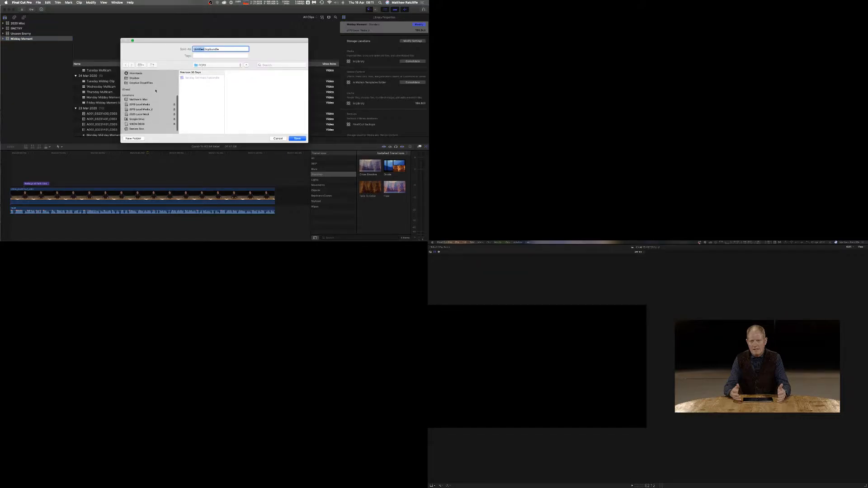
{"action": "left_click", "coordinate": [140, 109]}
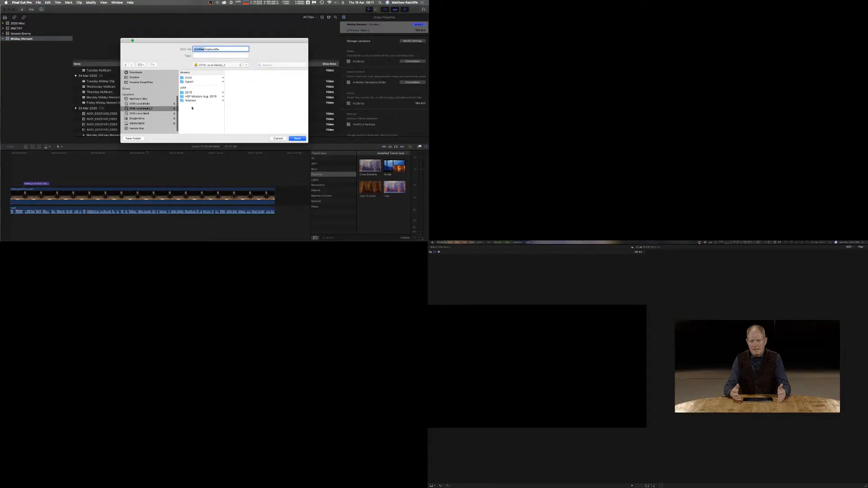
{"action": "left_click", "coordinate": [189, 78]}
{"action": "scroll", "coordinate": [251, 108], "scroll_direction": "down", "scroll_amount": 3}
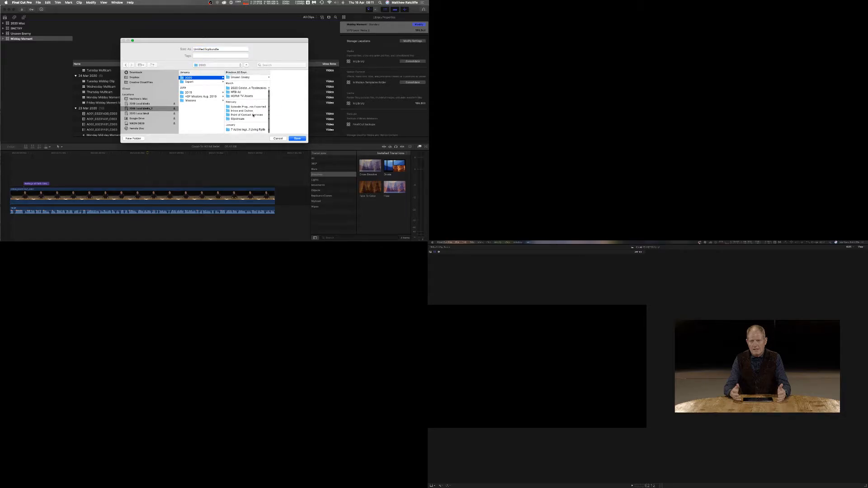
{"action": "scroll", "coordinate": [253, 115], "scroll_direction": "up", "scroll_amount": 2}
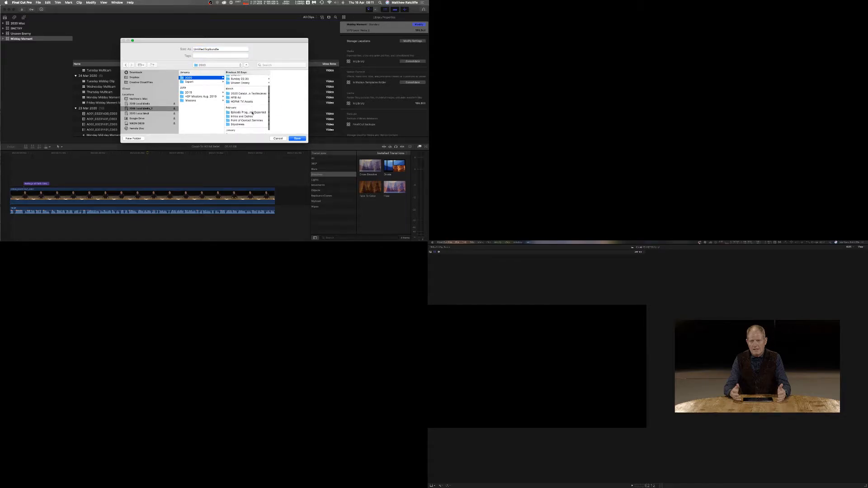
{"action": "scroll", "coordinate": [252, 113], "scroll_direction": "up", "scroll_amount": 3}
{"action": "left_click", "coordinate": [239, 92]}
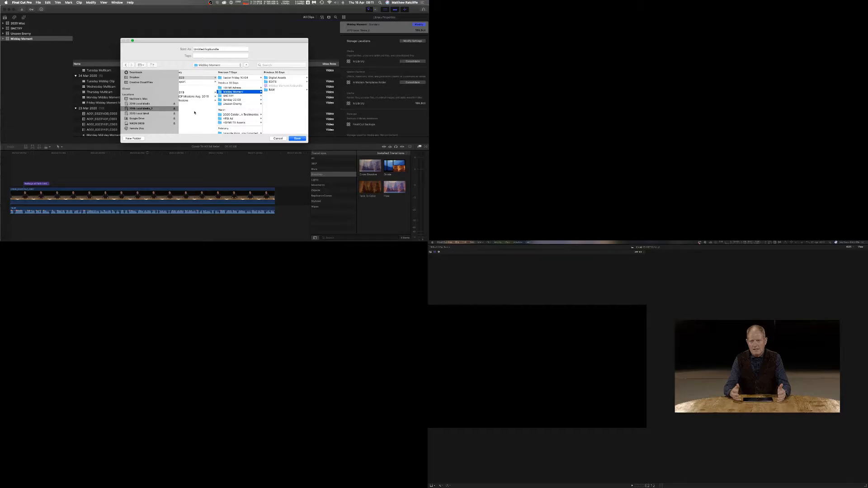
{"action": "left_click", "coordinate": [278, 139]}
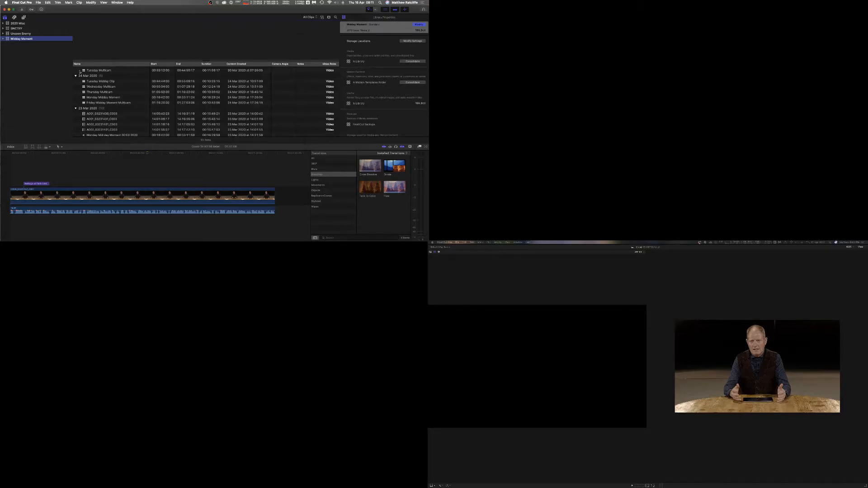
Expand the Midday Moment library, create an untitled smart collection in it and undo that creation.
{"action": "left_click", "coordinate": [4, 38]}
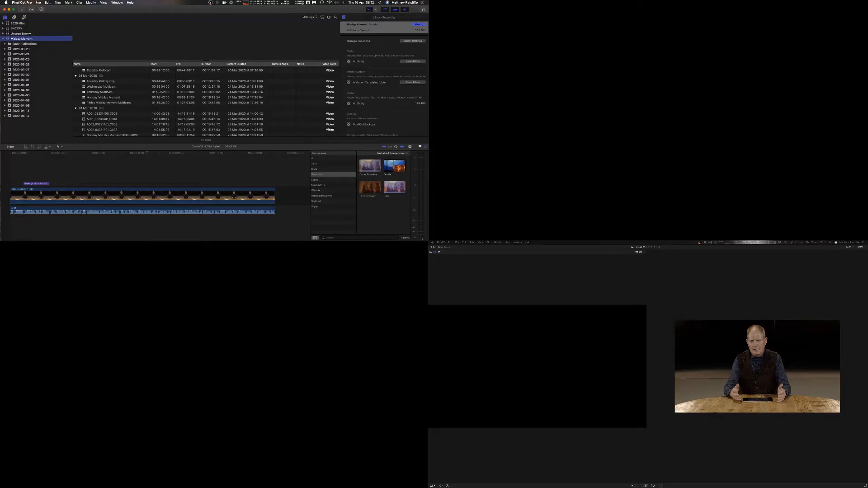
{"action": "left_click", "coordinate": [39, 2]}
{"action": "mouse_move", "coordinate": [41, 8]}
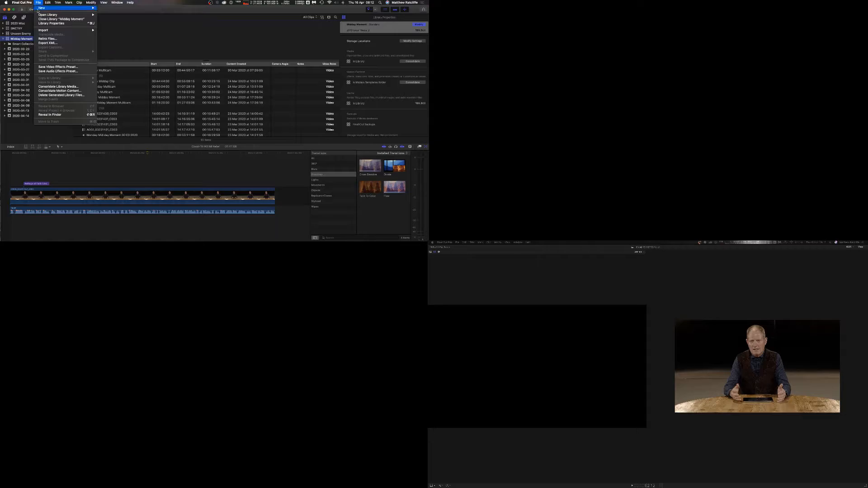
{"action": "mouse_move", "coordinate": [81, 8]}
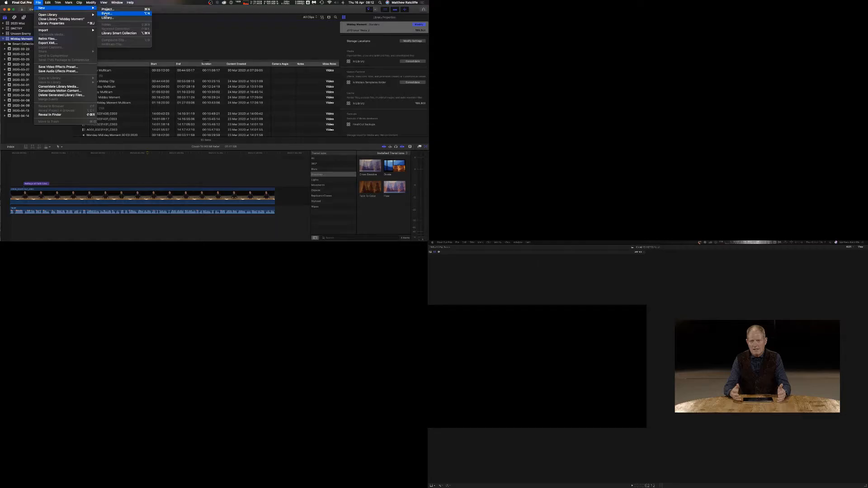
{"action": "right_click", "coordinate": [14, 39]}
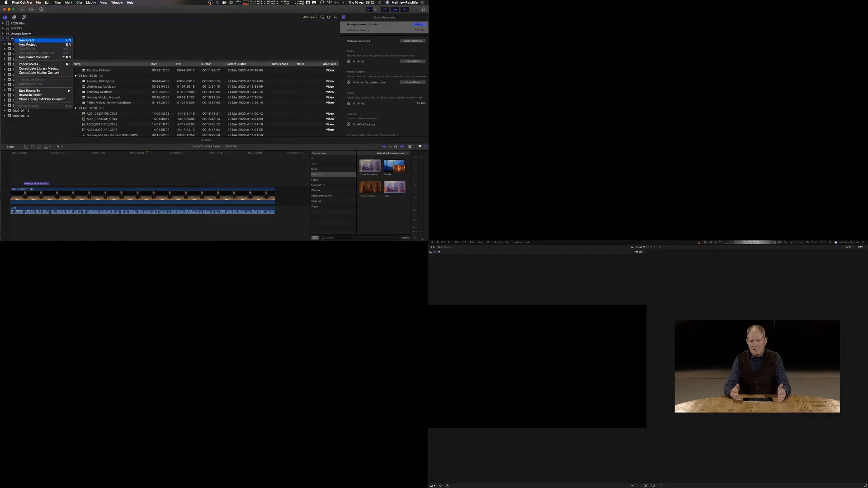
{"action": "left_click", "coordinate": [9, 41]}
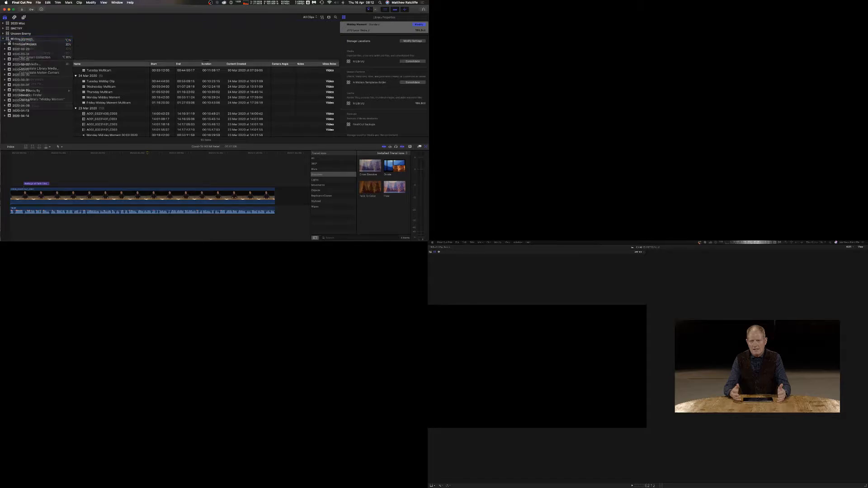
{"action": "key", "text": "alt+super+n"}
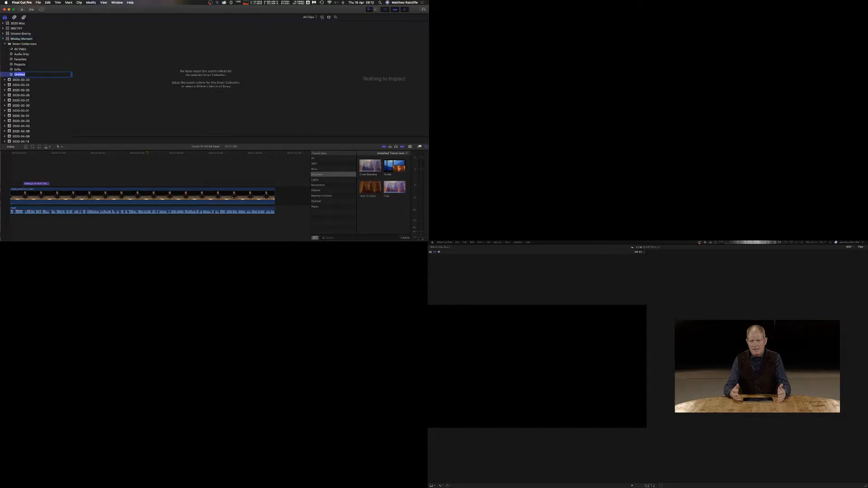
{"action": "key", "text": "super+z"}
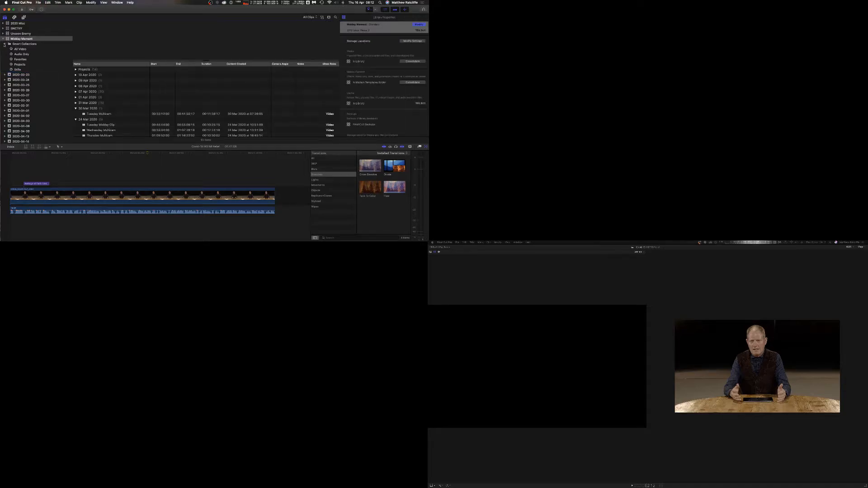
Start a new event in the library and check the broadcast date in the production schedule spreadsheet in Chrome.
{"action": "left_click", "coordinate": [5, 44]}
{"action": "key", "text": "alt+n"}
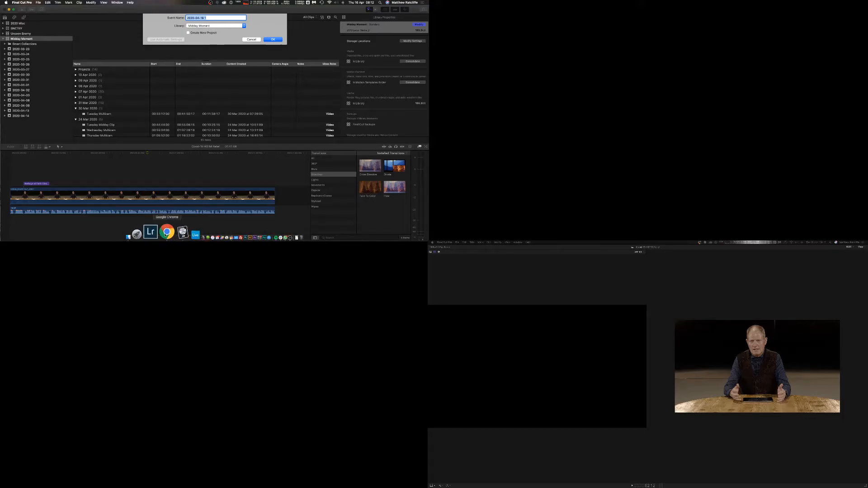
{"action": "left_click", "coordinate": [166, 233]}
{"action": "left_click", "coordinate": [627, 249]}
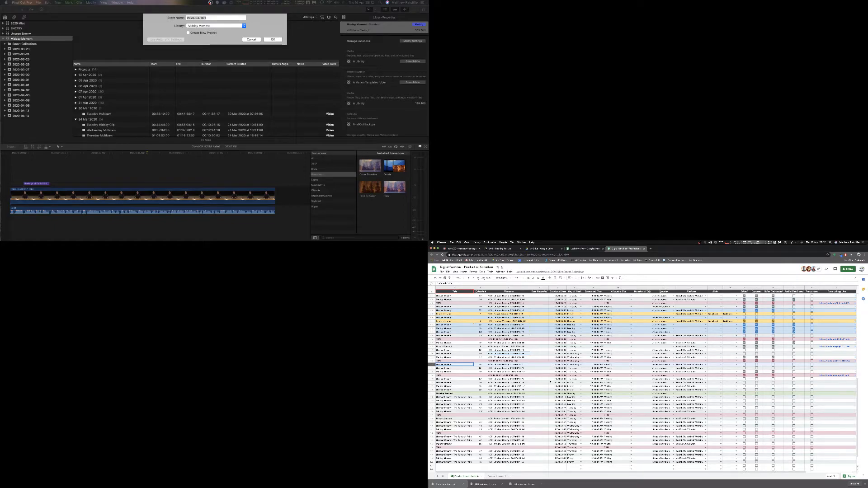
{"action": "left_click", "coordinate": [559, 383]}
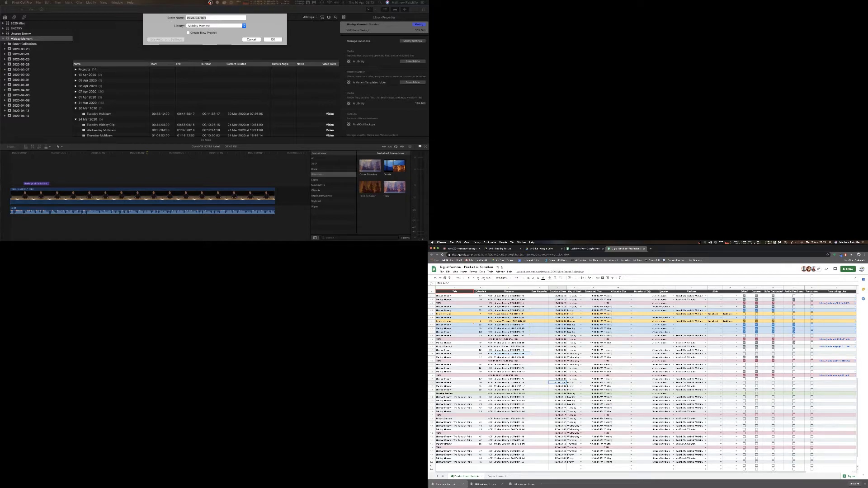
{"action": "left_click", "coordinate": [561, 386]}
Name the new event 2020-04-17 and create it in the Midday Moment library.
{"action": "left_click", "coordinate": [211, 18]}
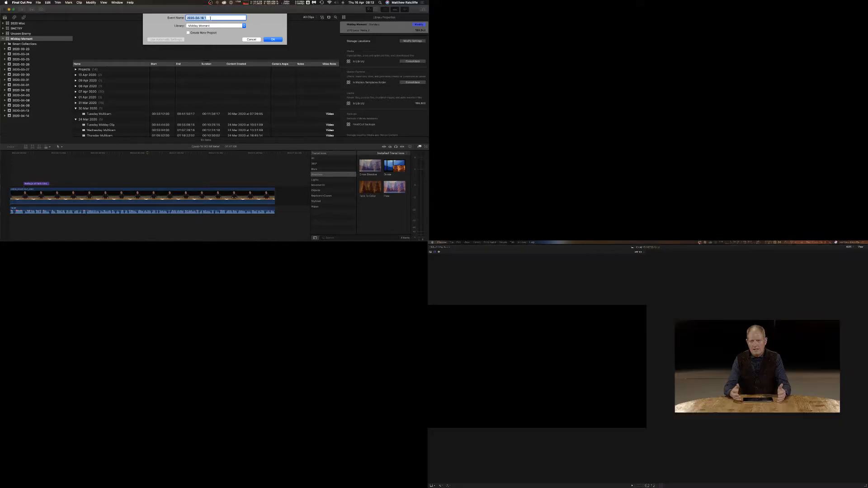
{"action": "left_click", "coordinate": [210, 18]}
{"action": "key", "text": "BackSpace"}
{"action": "type", "text": "5"}
{"action": "key", "text": "BackSpace"}
{"action": "key", "text": "BackSpace"}
{"action": "left_click", "coordinate": [271, 39]}
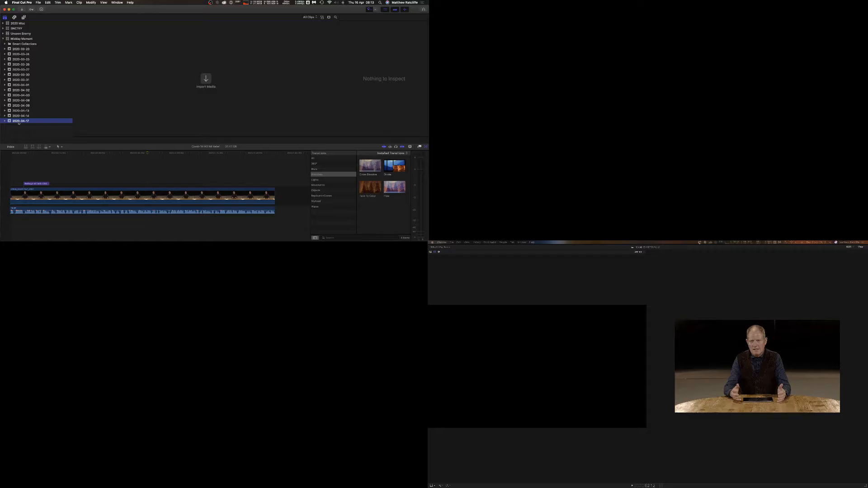
{"action": "right_click", "coordinate": [19, 122]}
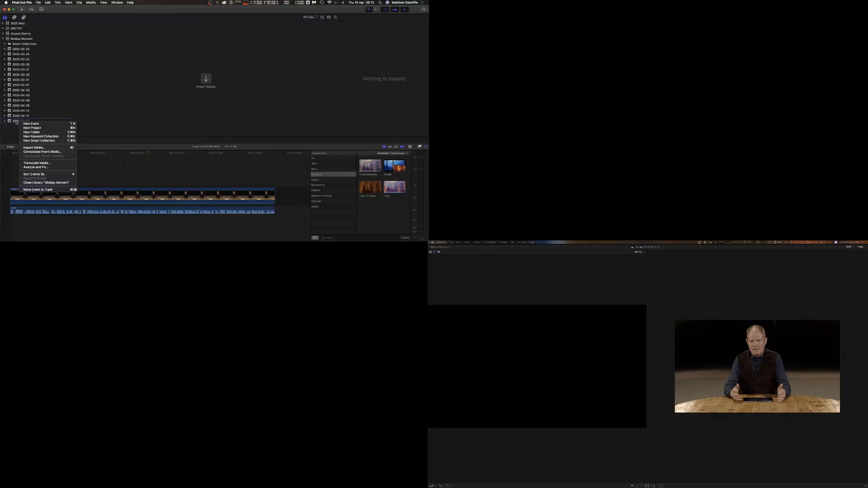
{"action": "left_click", "coordinate": [16, 121]}
{"action": "left_click", "coordinate": [37, 3]}
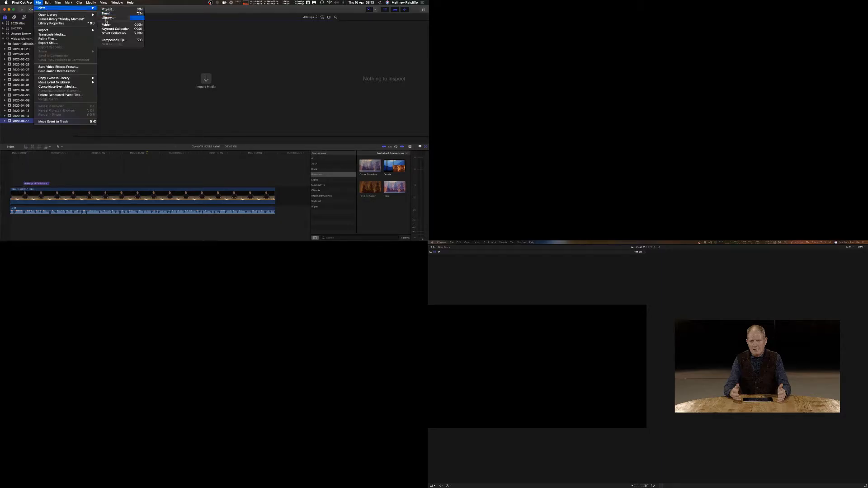
{"action": "left_click", "coordinate": [23, 122]}
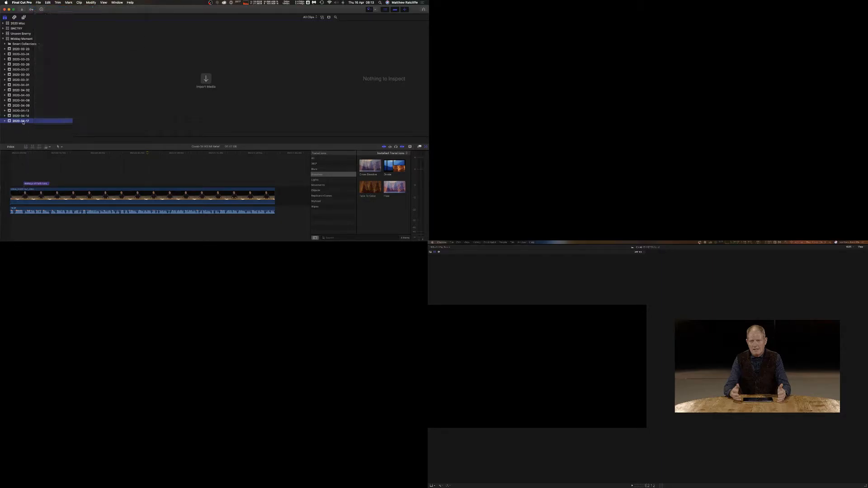
Start a new project and copy its episode name from the production schedule spreadsheet in Chrome.
{"action": "key", "text": "super+n"}
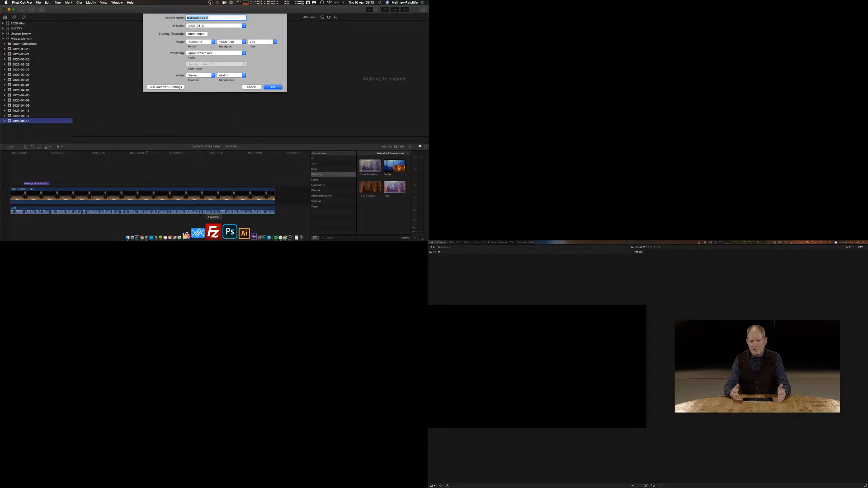
{"action": "left_click", "coordinate": [164, 233]}
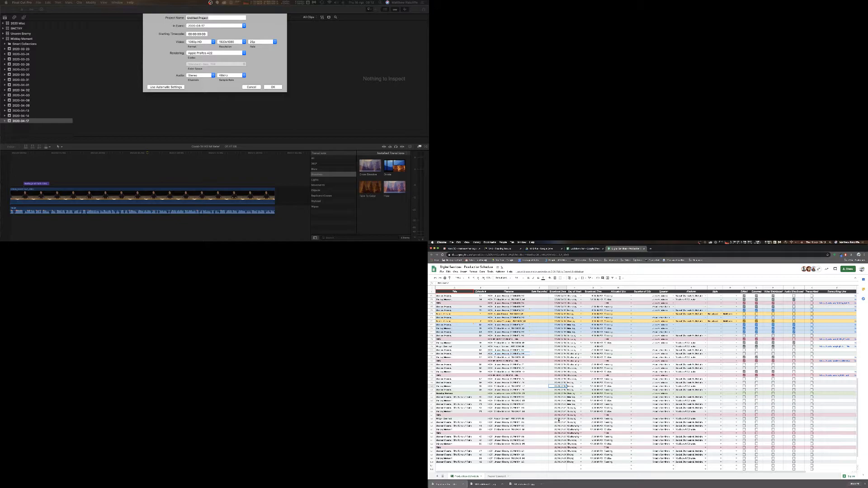
{"action": "left_click", "coordinate": [510, 387]}
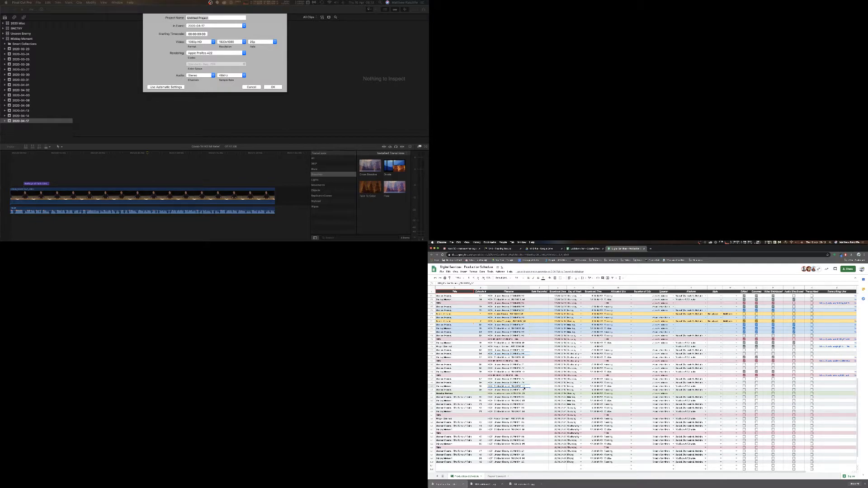
{"action": "key", "text": "super+c"}
Paste the copied name as the project name and create the project in the 2020-04-17 event.
{"action": "left_click", "coordinate": [211, 18]}
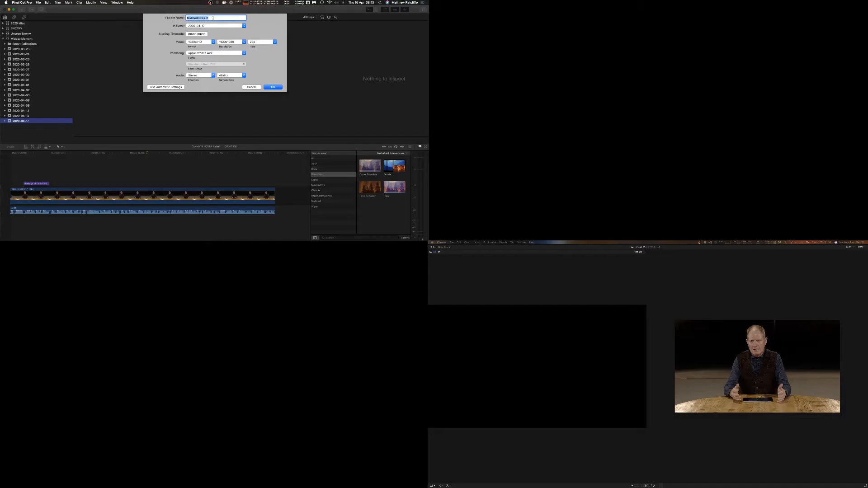
{"action": "key", "text": "super+v"}
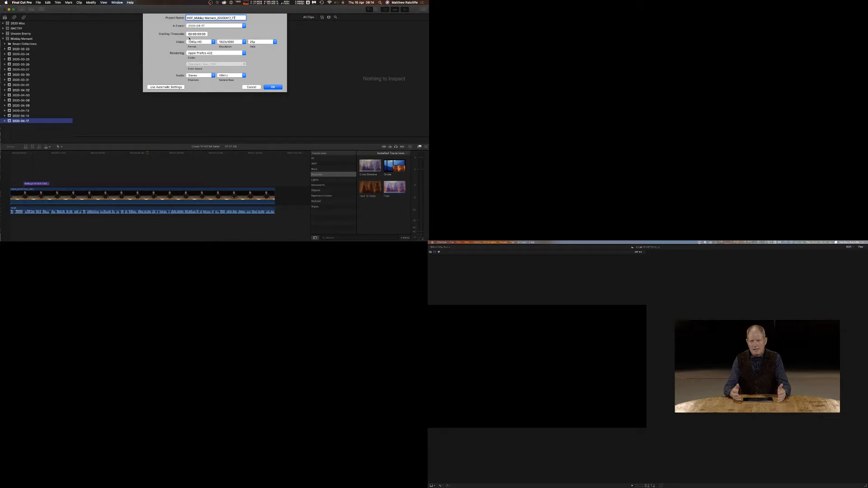
{"action": "left_click", "coordinate": [272, 87]}
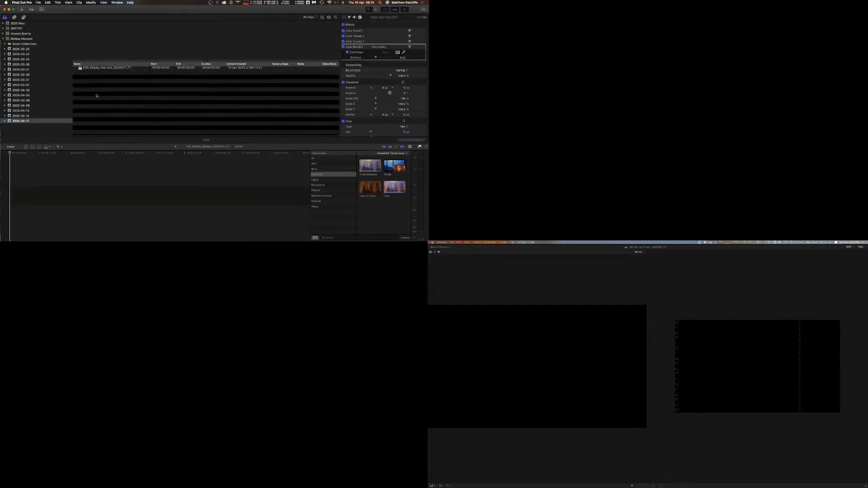
Select the 2020-04-17 event and open the Media Import window to bring in media.
{"action": "left_click", "coordinate": [113, 71]}
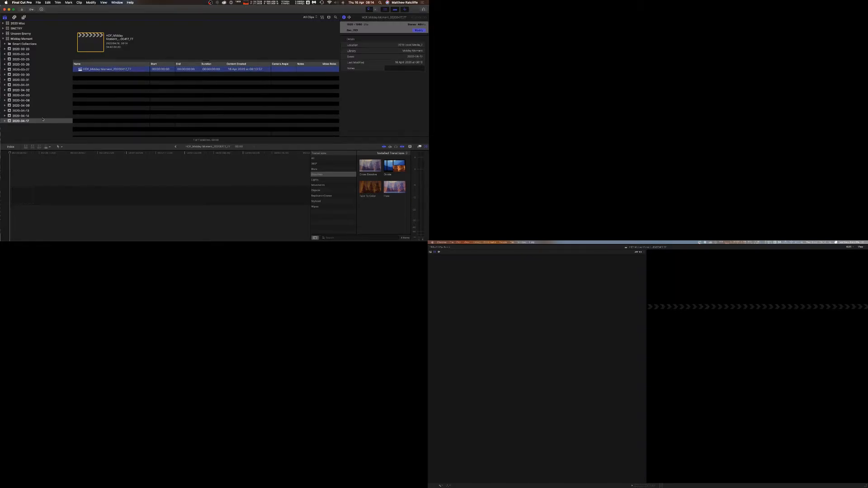
{"action": "left_click", "coordinate": [32, 121]}
{"action": "right_click", "coordinate": [33, 121]}
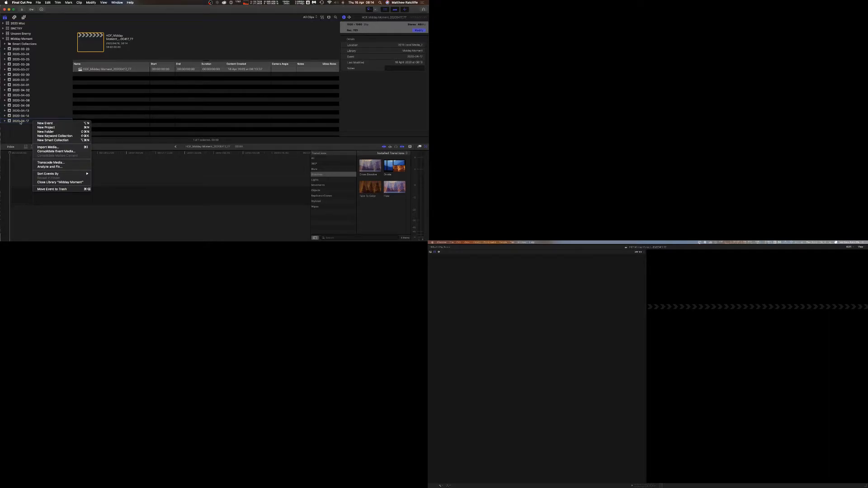
{"action": "left_click", "coordinate": [21, 123]}
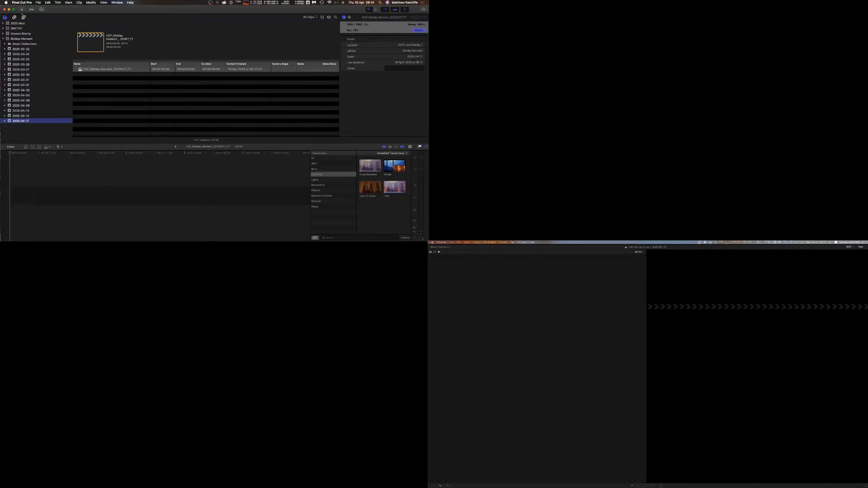
{"action": "left_click", "coordinate": [39, 3]}
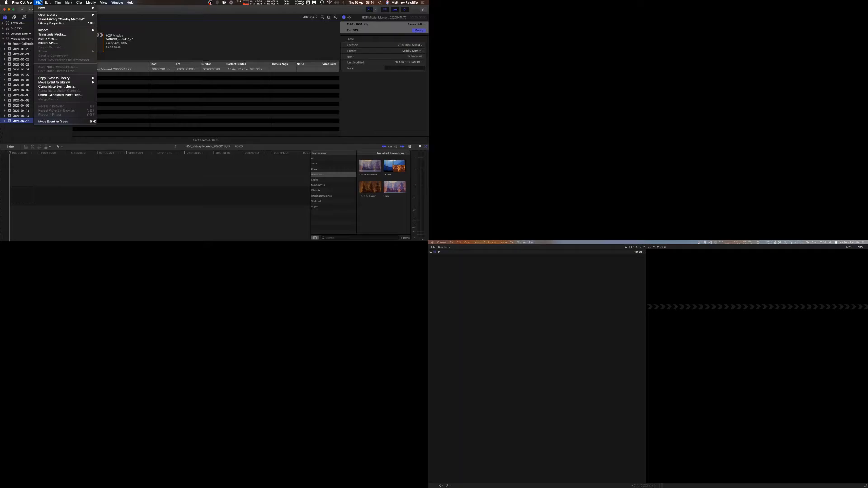
{"action": "mouse_move", "coordinate": [68, 30]}
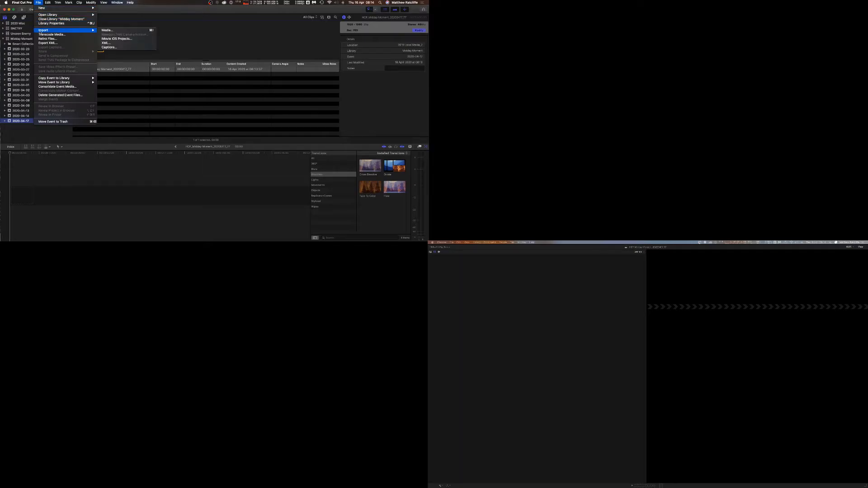
{"action": "left_click", "coordinate": [114, 31]}
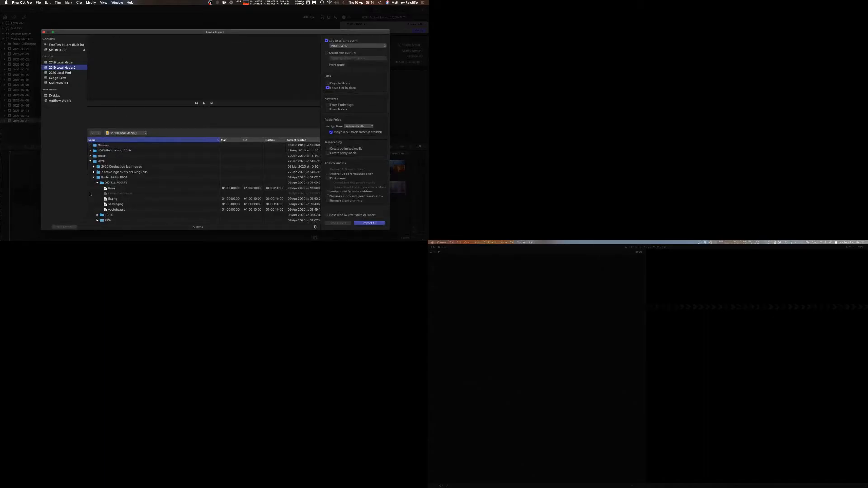
Browse the 2019 Local Media_2 drive down to the Midday Moment RAW audio and video folders.
{"action": "left_click", "coordinate": [90, 162]}
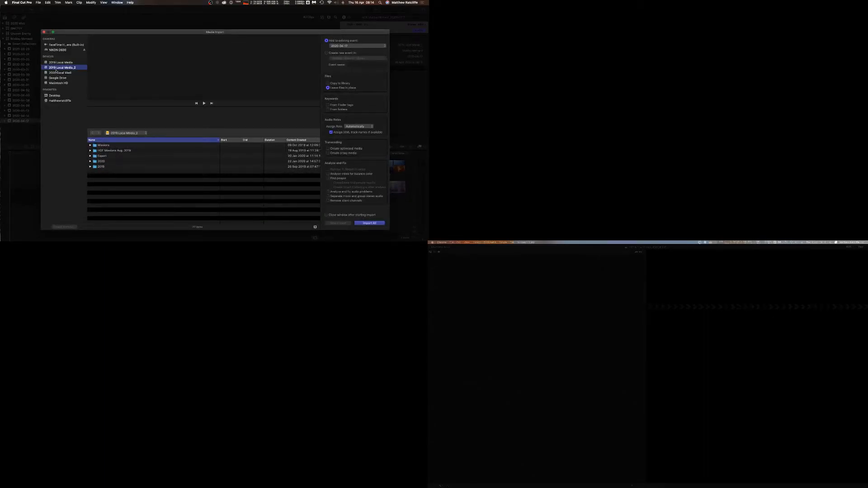
{"action": "left_click", "coordinate": [56, 72]}
{"action": "left_click", "coordinate": [57, 69]}
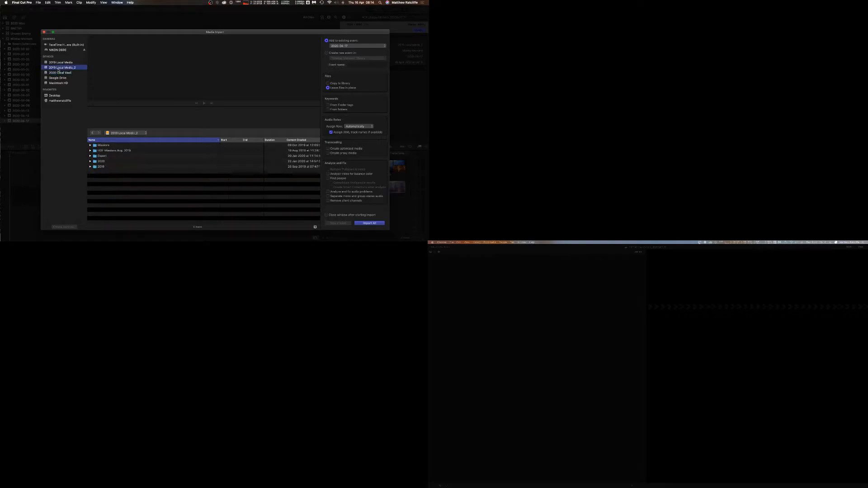
{"action": "left_click", "coordinate": [90, 161]}
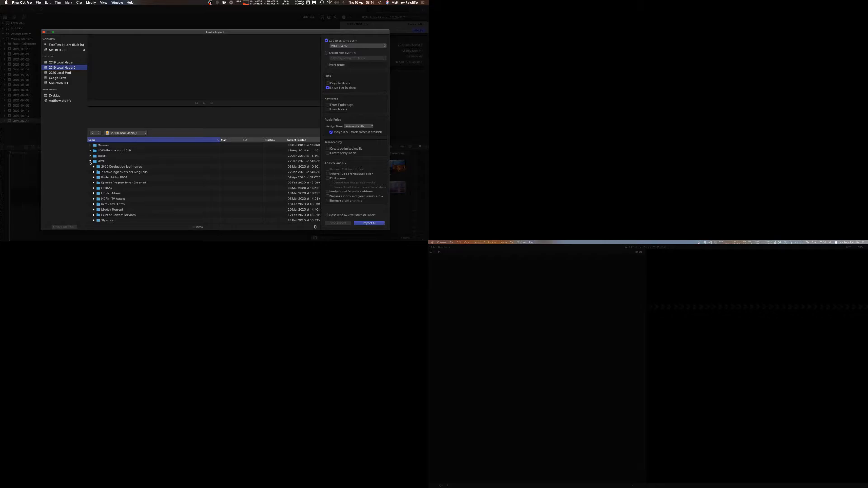
{"action": "scroll", "coordinate": [99, 181], "scroll_direction": "down", "scroll_amount": 1}
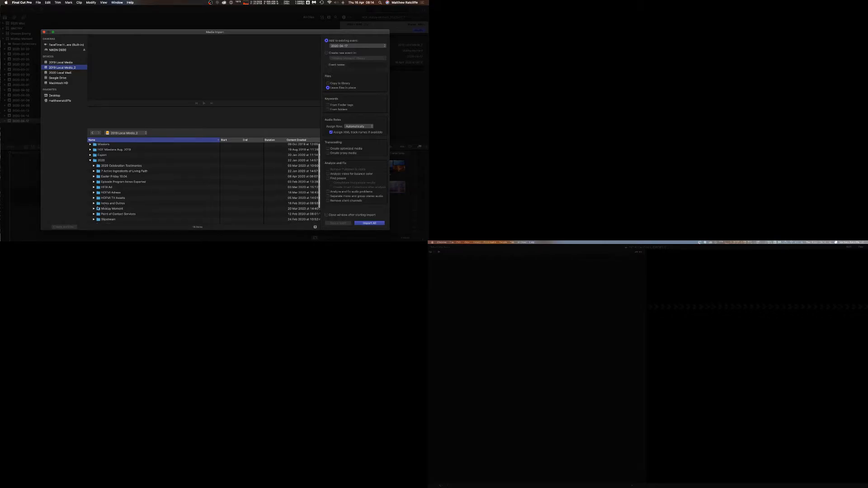
{"action": "left_click", "coordinate": [94, 210]}
{"action": "scroll", "coordinate": [95, 208], "scroll_direction": "down", "scroll_amount": 2}
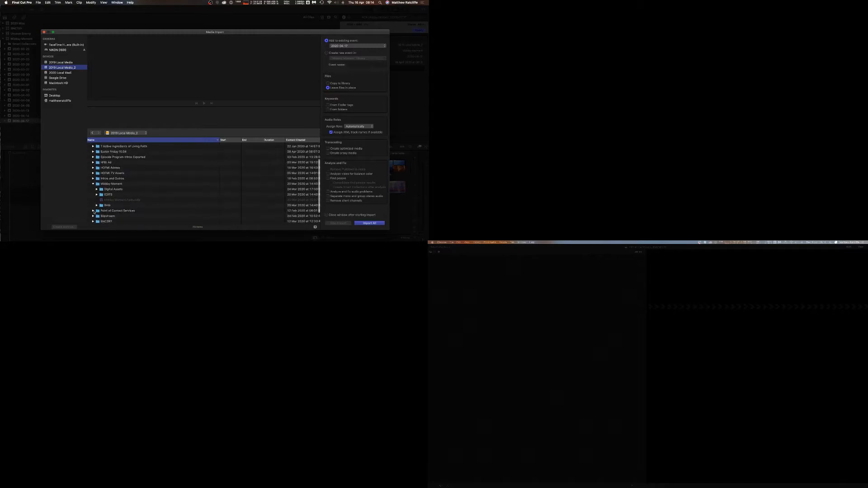
{"action": "left_click", "coordinate": [96, 205]}
{"action": "scroll", "coordinate": [97, 203], "scroll_direction": "down", "scroll_amount": 1}
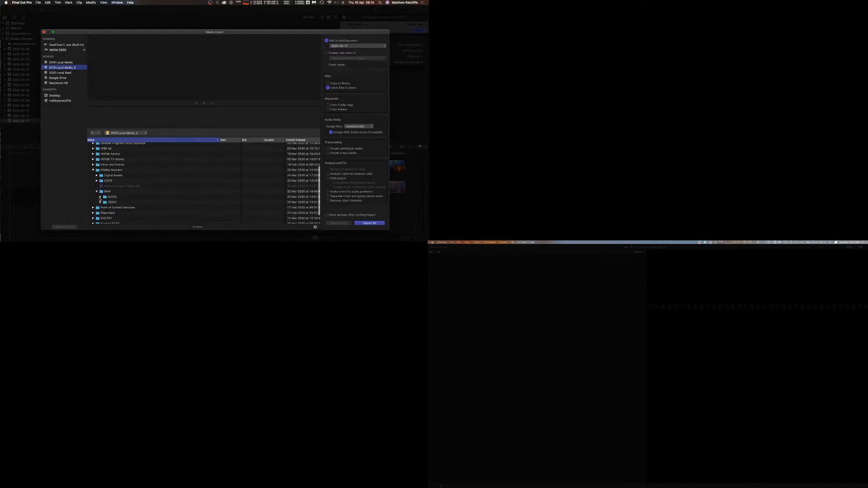
{"action": "left_click", "coordinate": [100, 199]}
{"action": "scroll", "coordinate": [100, 212], "scroll_direction": "down", "scroll_amount": 2}
{"action": "left_click", "coordinate": [100, 209]}
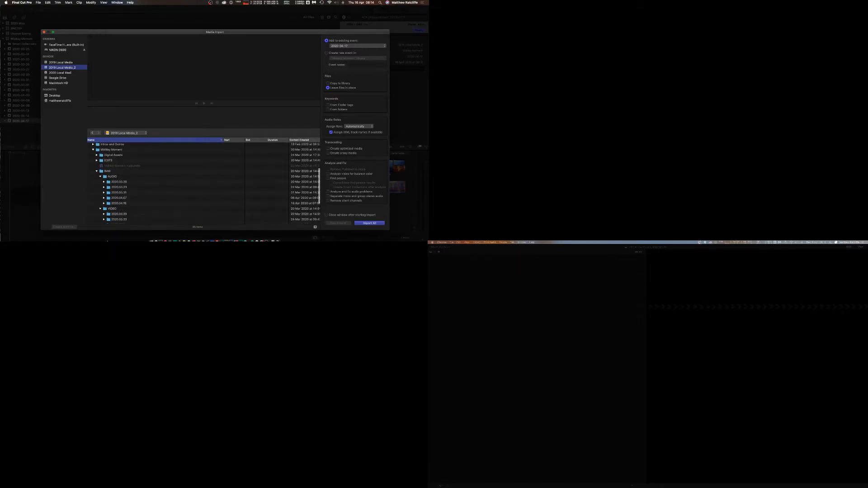
Check the recording date in the production schedule spreadsheet in Chrome.
{"action": "left_click", "coordinate": [164, 232]}
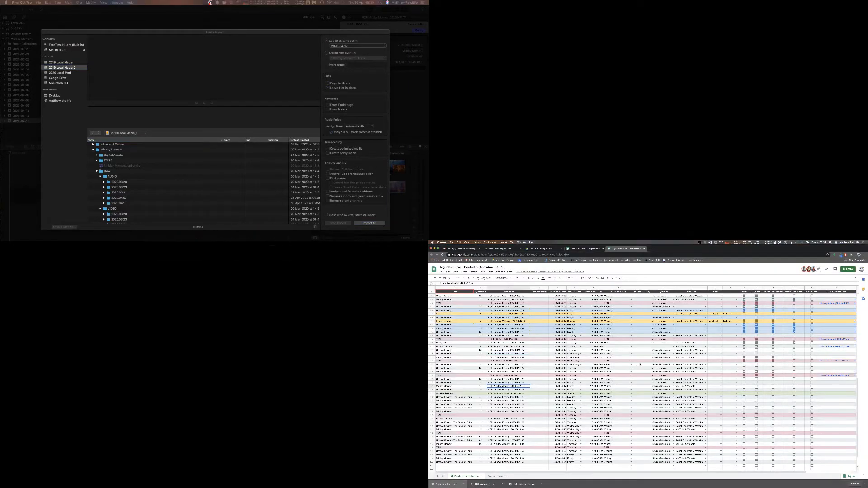
{"action": "left_click", "coordinate": [540, 386]}
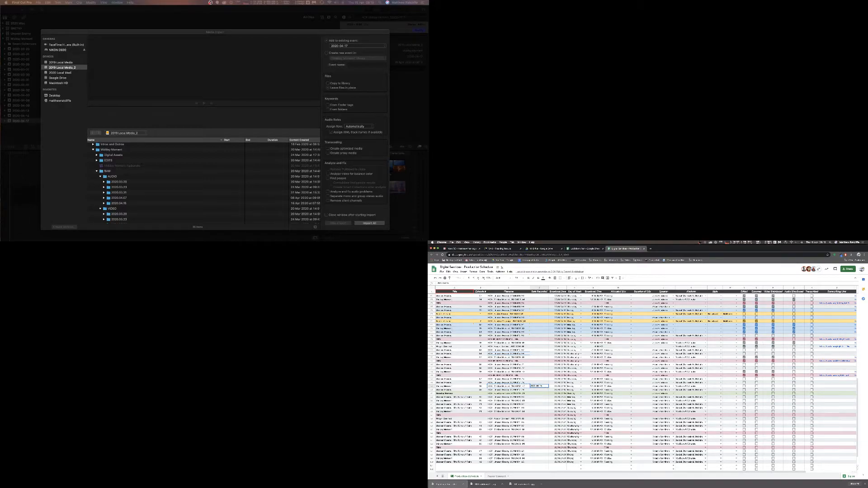
{"action": "key", "text": "Return"}
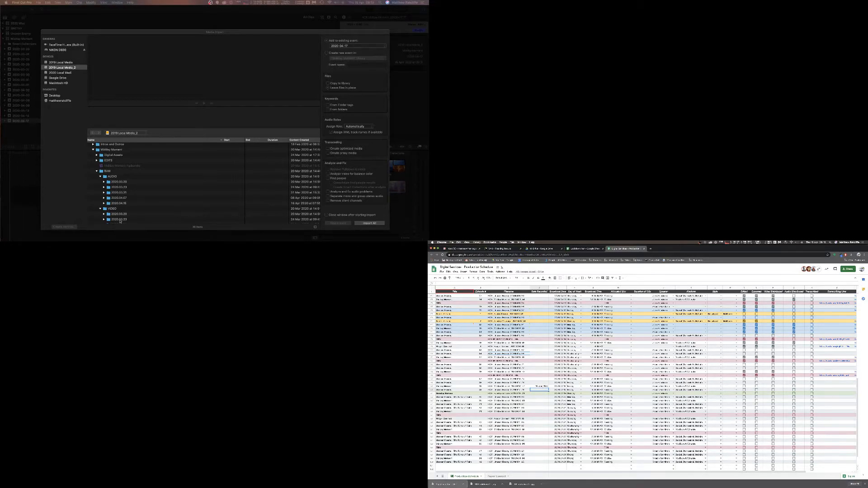
Expand the 2020-04-16 audio folder and the four camera folders for that date, then select the audio file.
{"action": "scroll", "coordinate": [120, 221], "scroll_direction": "down", "scroll_amount": 3}
{"action": "left_click", "coordinate": [103, 171]}
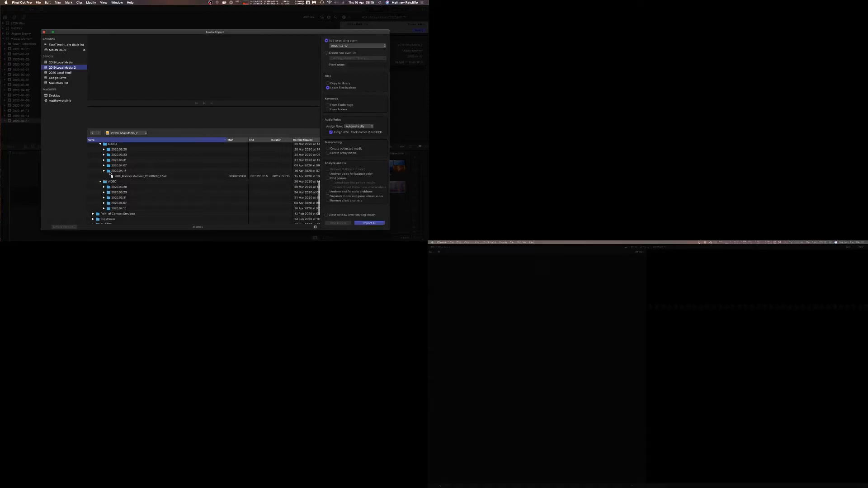
{"action": "scroll", "coordinate": [109, 174], "scroll_direction": "down", "scroll_amount": 1}
{"action": "left_click", "coordinate": [104, 197]}
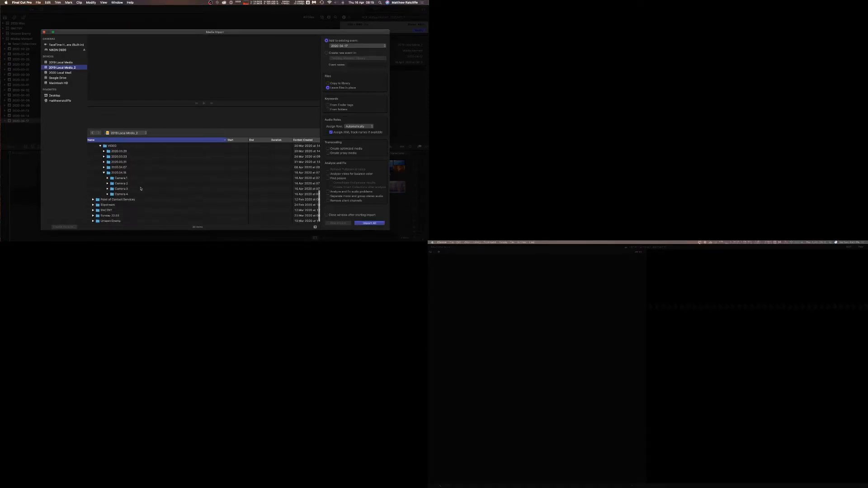
{"action": "scroll", "coordinate": [107, 199], "scroll_direction": "down", "scroll_amount": 3}
{"action": "left_click", "coordinate": [107, 176]}
{"action": "left_click", "coordinate": [107, 187]}
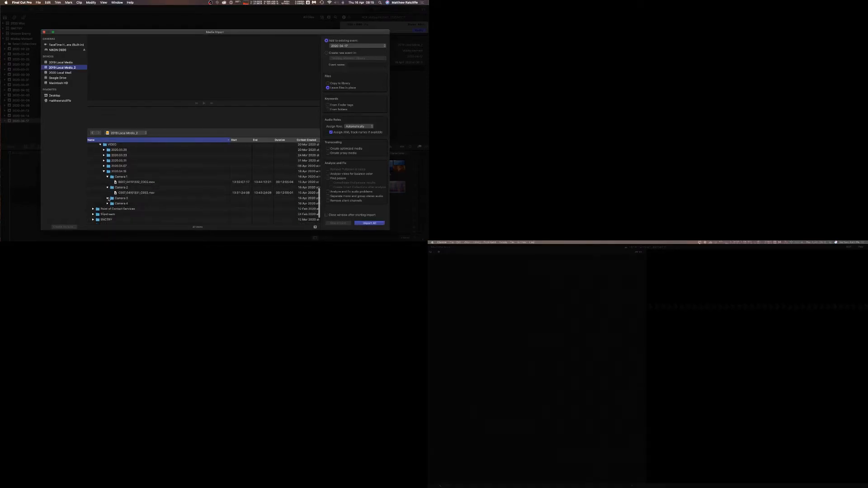
{"action": "left_click", "coordinate": [108, 198]}
{"action": "left_click", "coordinate": [107, 209]}
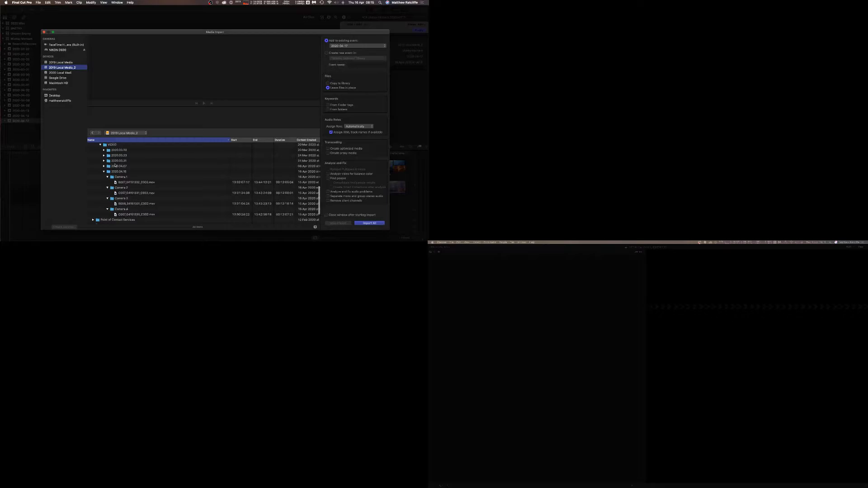
{"action": "scroll", "coordinate": [171, 151], "scroll_direction": "up", "scroll_amount": 1}
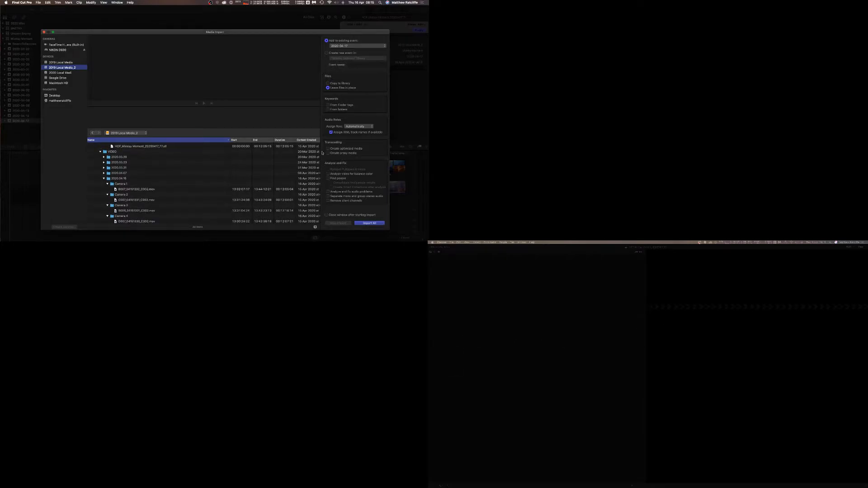
{"action": "scroll", "coordinate": [134, 193], "scroll_direction": "up", "scroll_amount": 2}
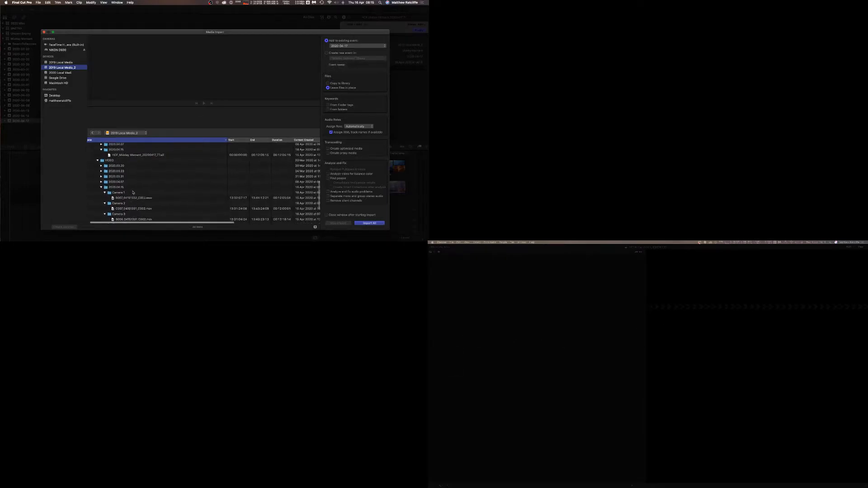
{"action": "left_click", "coordinate": [131, 157]}
{"action": "left_click", "coordinate": [98, 125]}
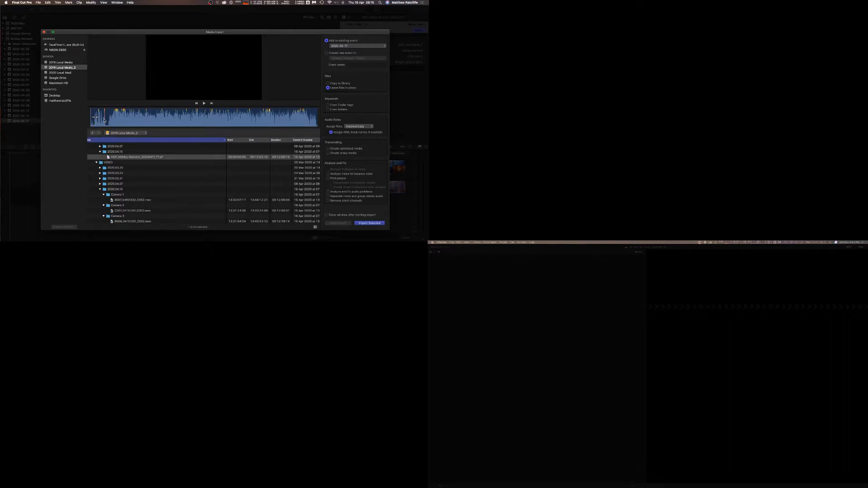
Play and pause the selected audio file in the import preview.
{"action": "key", "text": "space"}
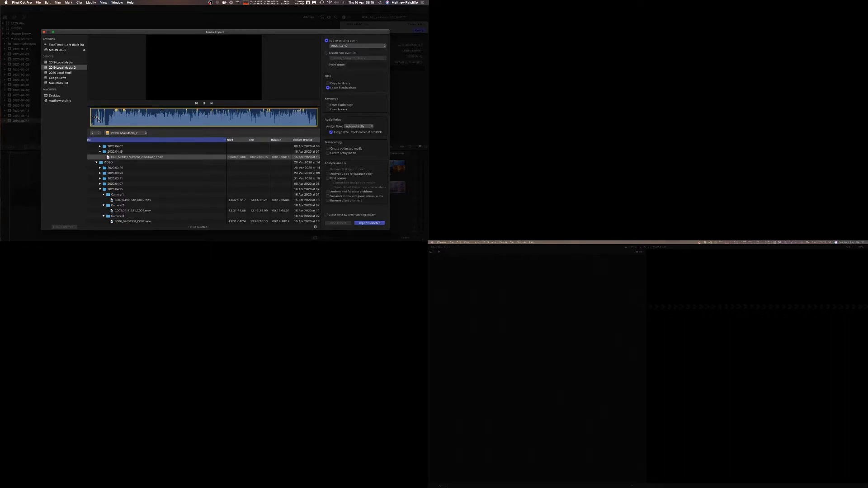
{"action": "key", "text": "space"}
{"action": "key", "text": "space"}
{"action": "key", "text": "space"}
{"action": "key", "text": "space"}
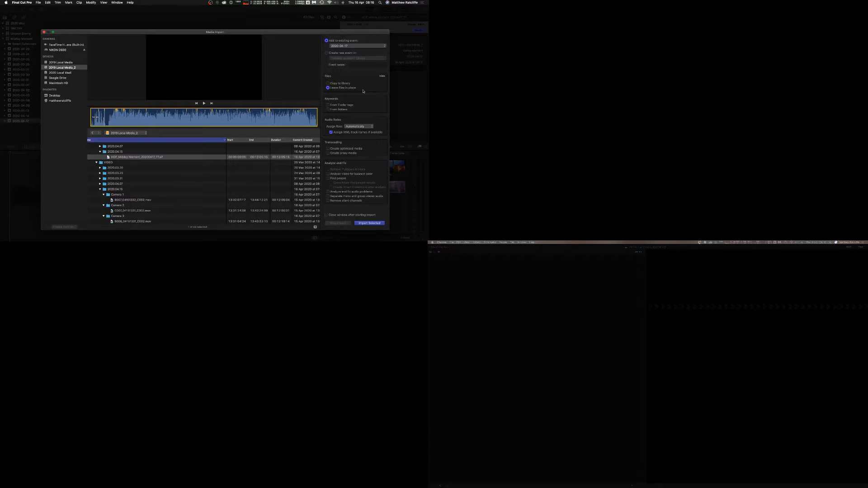
Collapse the Keywords, Audio Roles, Transcoding and Analyse and Fix option sections of the import settings.
{"action": "left_click", "coordinate": [382, 98]}
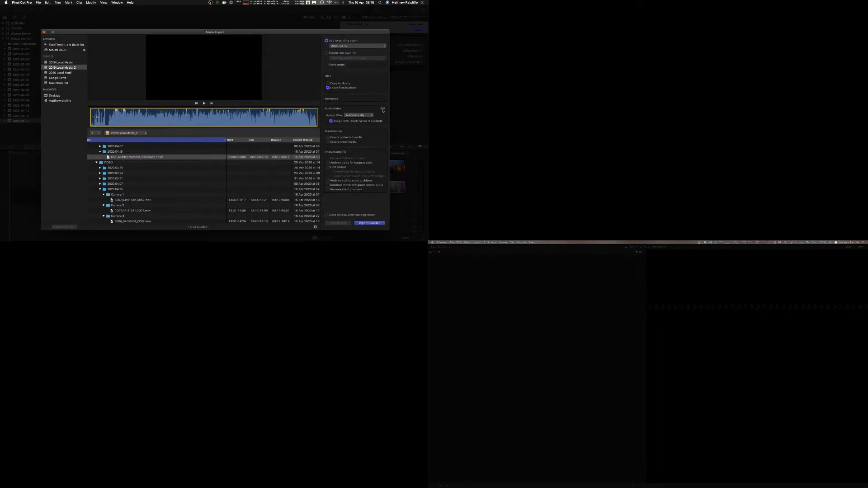
{"action": "left_click", "coordinate": [381, 108]}
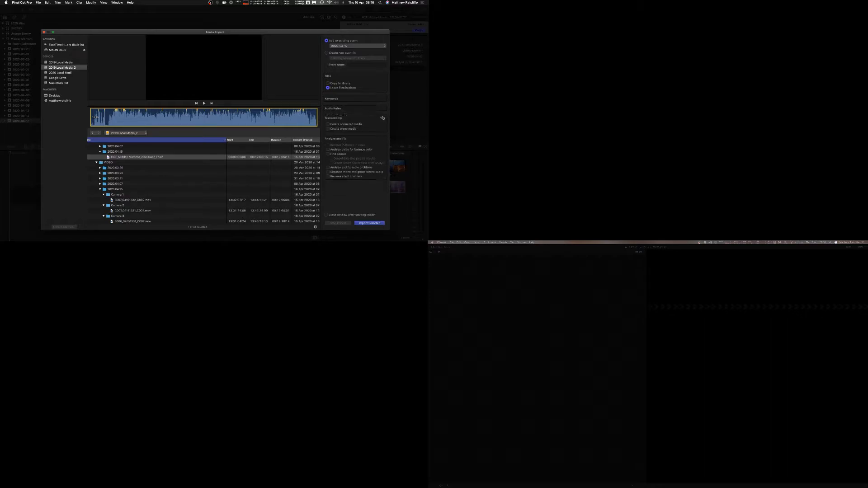
{"action": "left_click", "coordinate": [382, 118]}
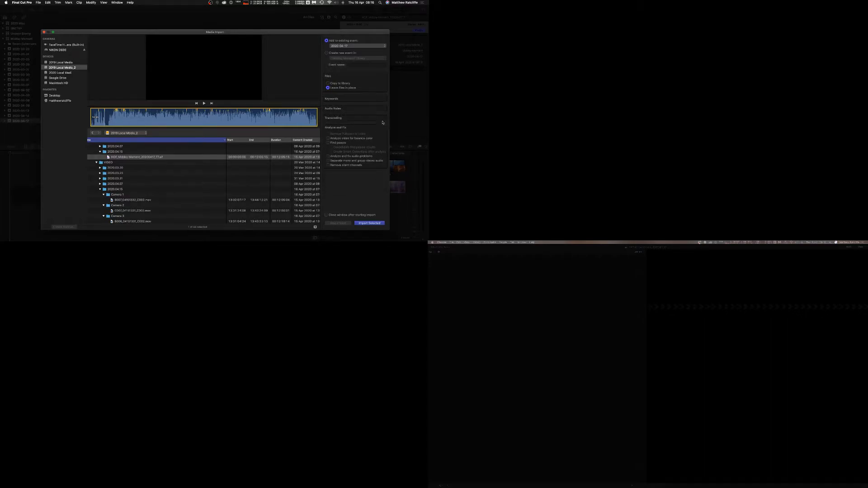
{"action": "left_click", "coordinate": [382, 128]}
{"action": "scroll", "coordinate": [156, 164], "scroll_direction": "down", "scroll_amount": 3}
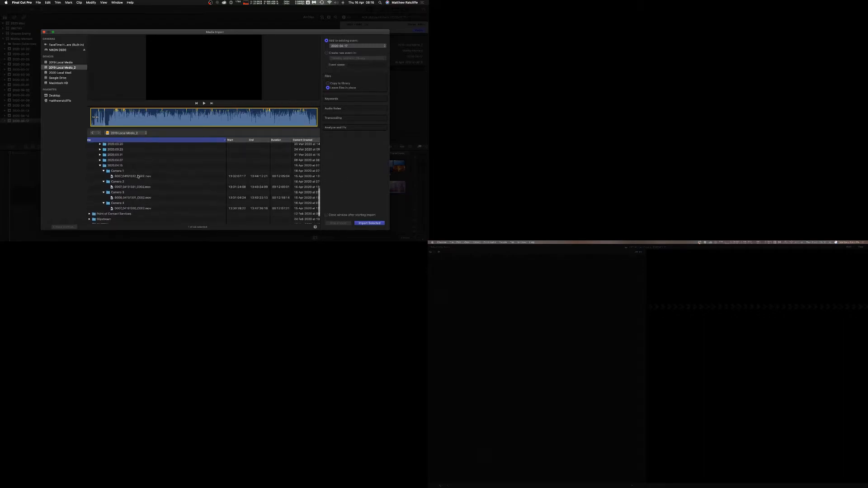
{"action": "scroll", "coordinate": [190, 168], "scroll_direction": "up", "scroll_amount": 3}
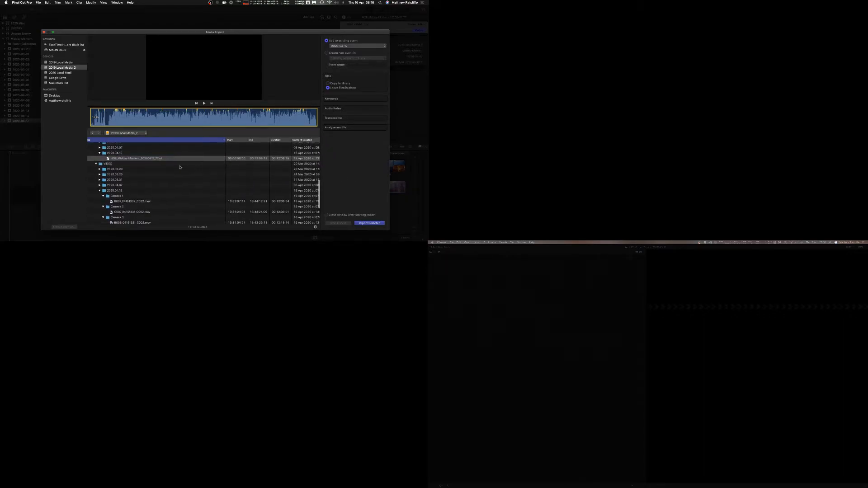
Select the audio file together with the Camera 1 clip and skim through the clip's filmstrip preview.
{"action": "left_click", "coordinate": [153, 159]}
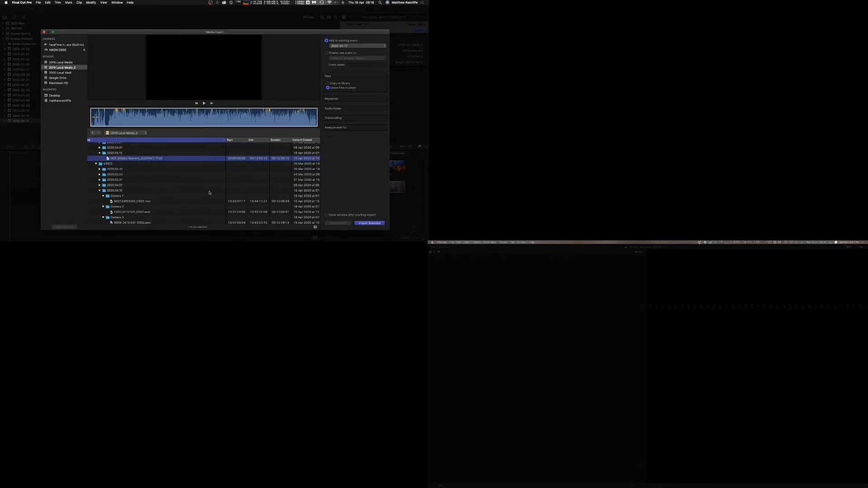
{"action": "scroll", "coordinate": [181, 193], "scroll_direction": "down", "scroll_amount": 2}
{"action": "left_click", "coordinate": [135, 191]}
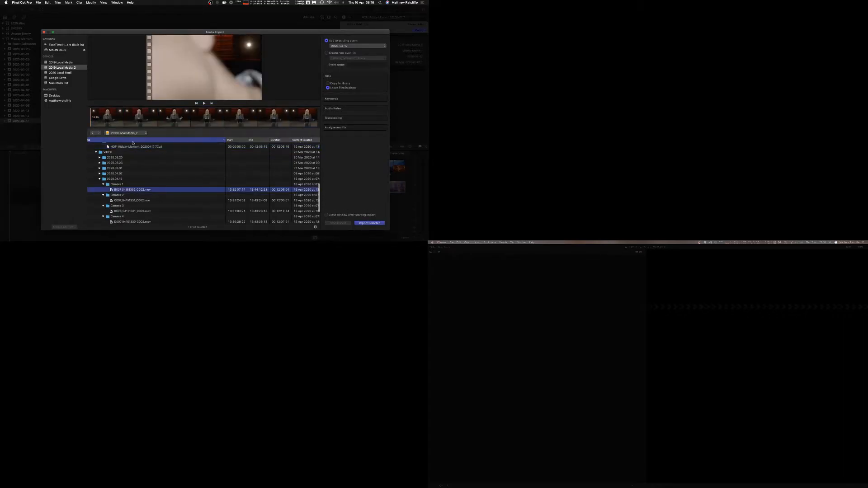
{"action": "left_click", "coordinate": [95, 120]}
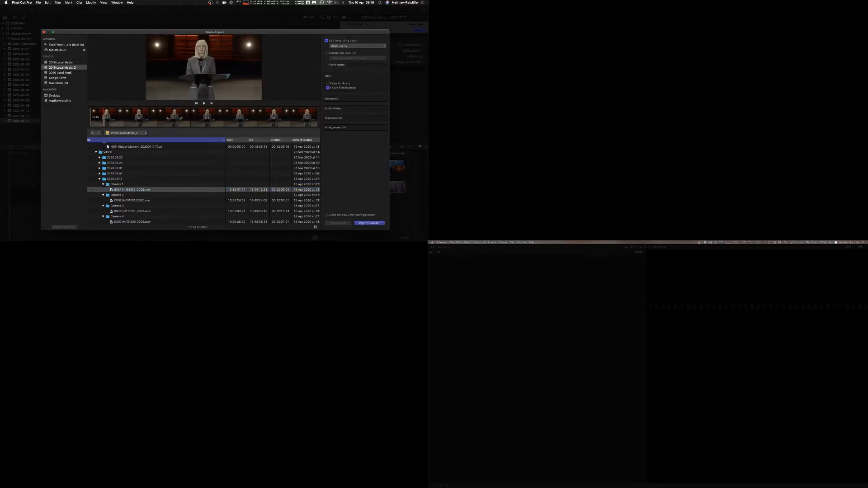
{"action": "left_click", "coordinate": [103, 121]}
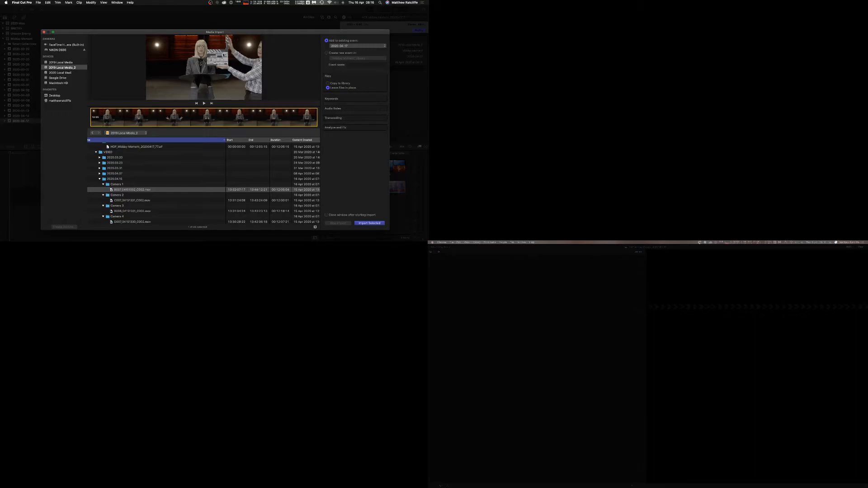
Move and enlarge the Media Import window.
{"action": "left_click_drag", "start_coordinate": [180, 32], "coordinate": [145, 2]}
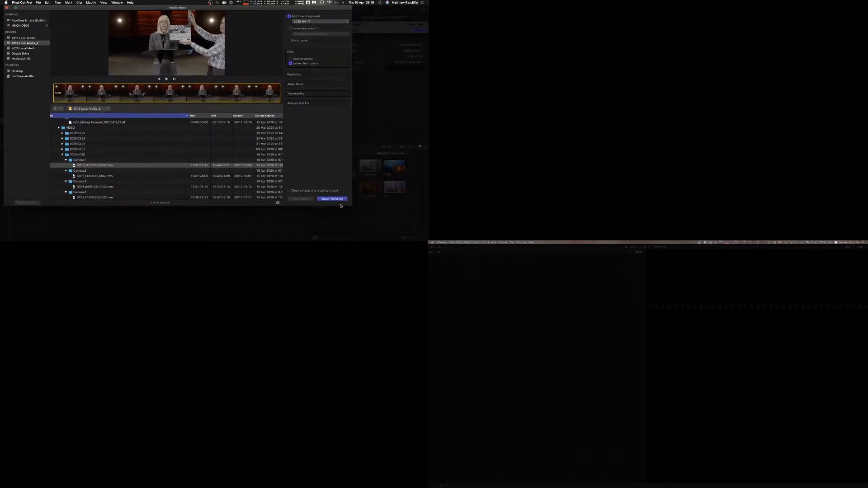
{"action": "left_click_drag", "start_coordinate": [353, 206], "coordinate": [426, 241]}
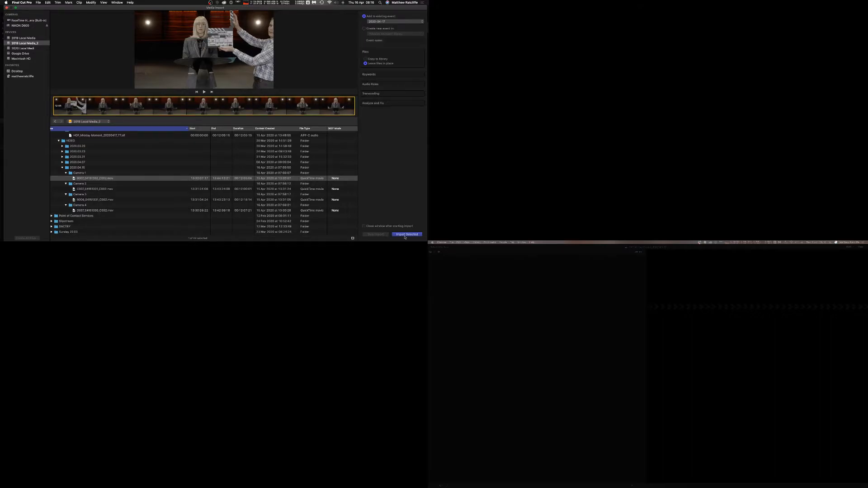
Select the Camera 2 and Camera 3 clips with their full filmstrip ranges and import them into the event.
{"action": "left_click", "coordinate": [127, 189]}
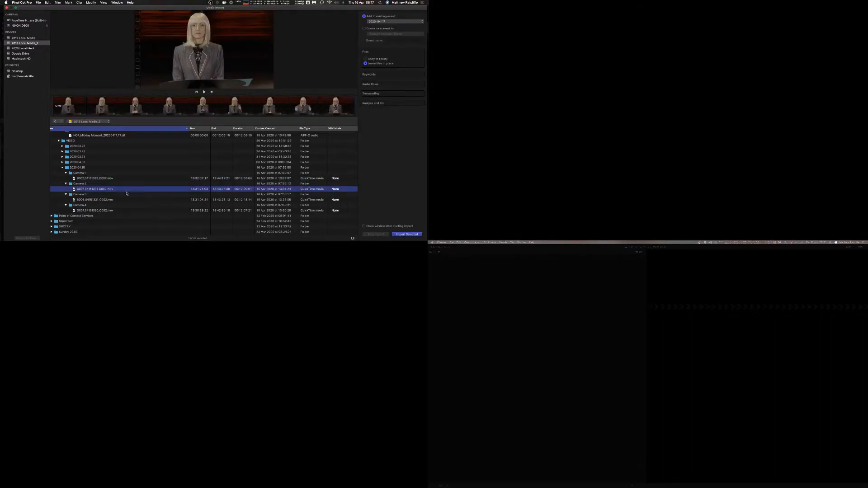
{"action": "left_click", "coordinate": [65, 109]}
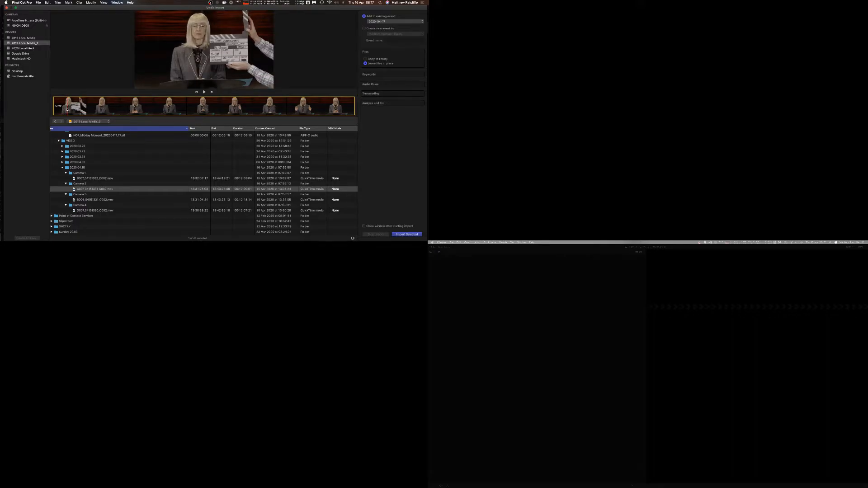
{"action": "left_click", "coordinate": [116, 199]}
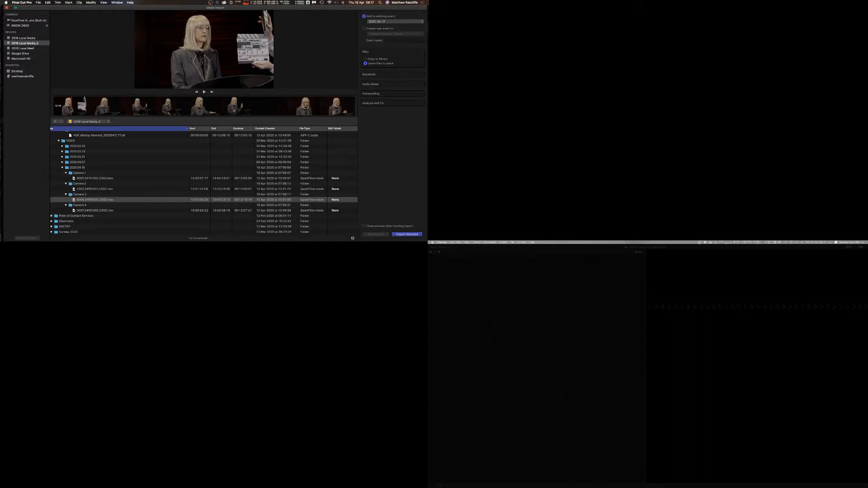
{"action": "left_click", "coordinate": [67, 109]}
{"action": "left_click", "coordinate": [406, 234]}
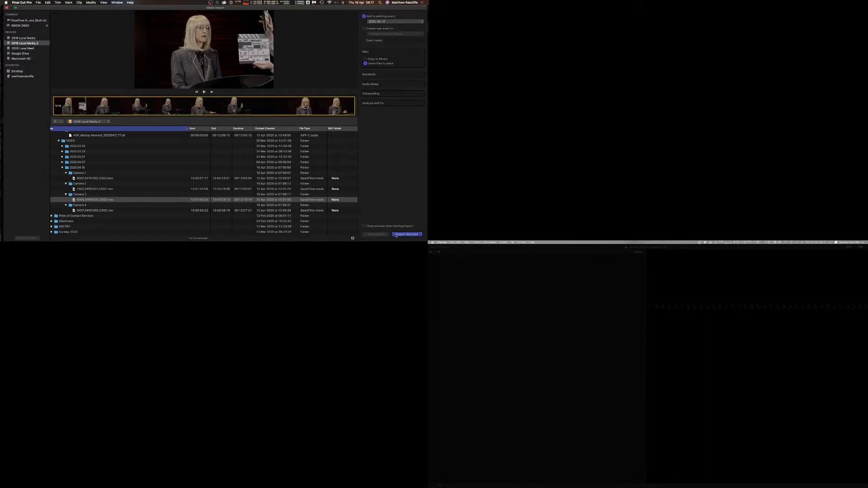
Import the Camera 4 clip with its full filmstrip range and close the Media Import window.
{"action": "left_click", "coordinate": [107, 211]}
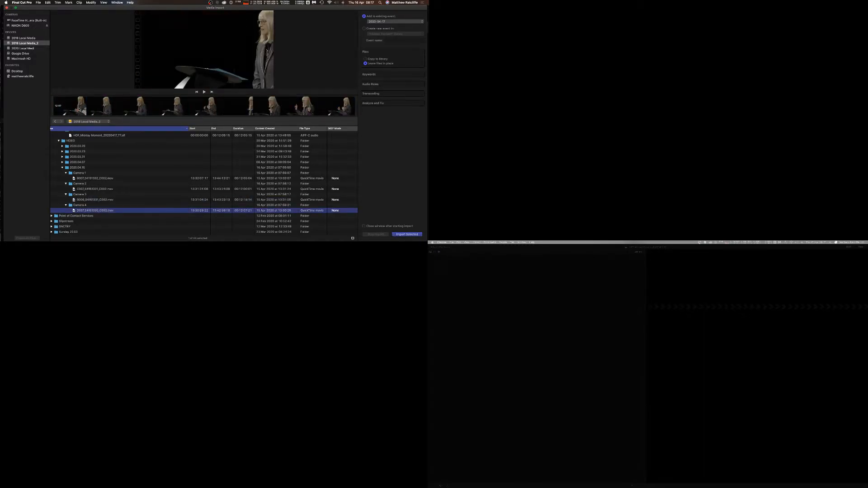
{"action": "left_click", "coordinate": [79, 110]}
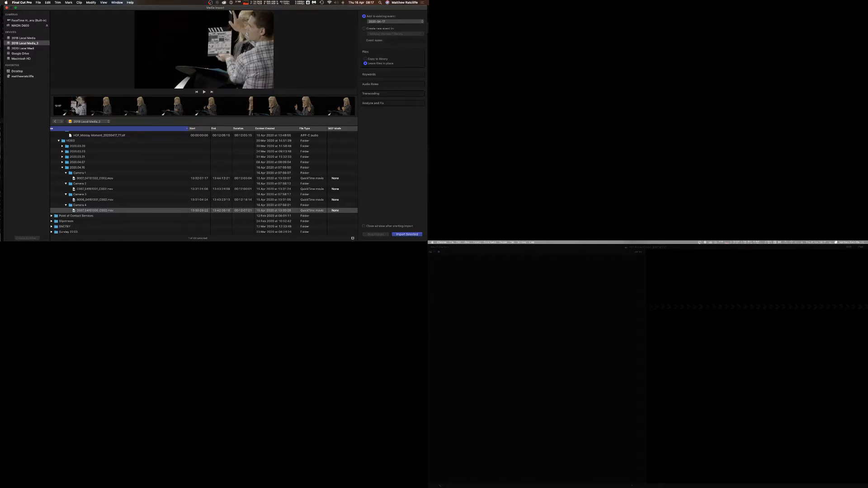
{"action": "left_click", "coordinate": [72, 109]}
{"action": "left_click", "coordinate": [419, 235]}
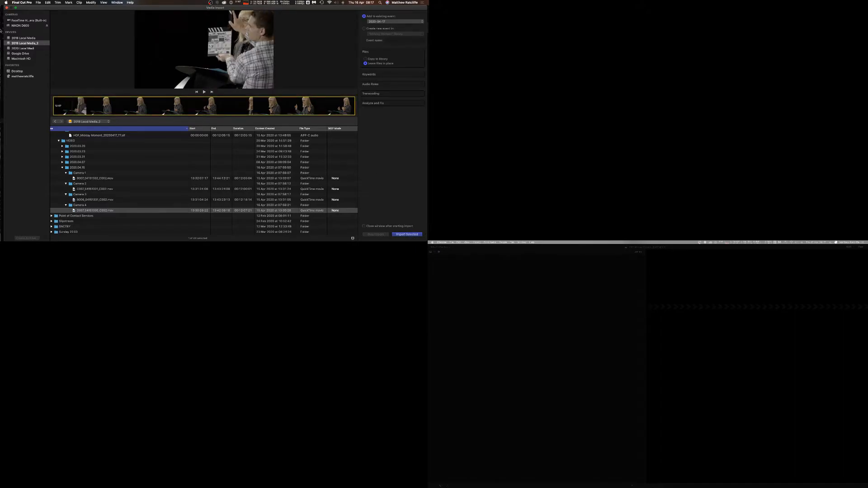
{"action": "left_click", "coordinate": [7, 8]}
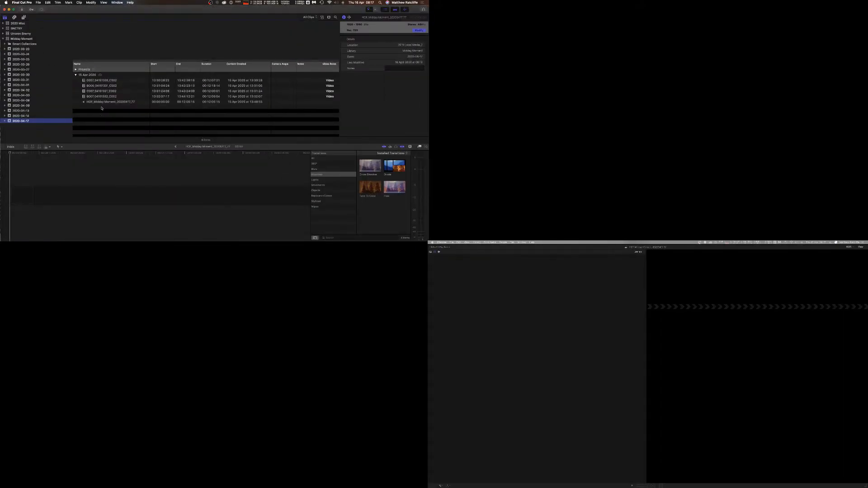
Select all the imported clips and create a new multicam clip named Friday Multicam with the default settings.
{"action": "left_click", "coordinate": [76, 70]}
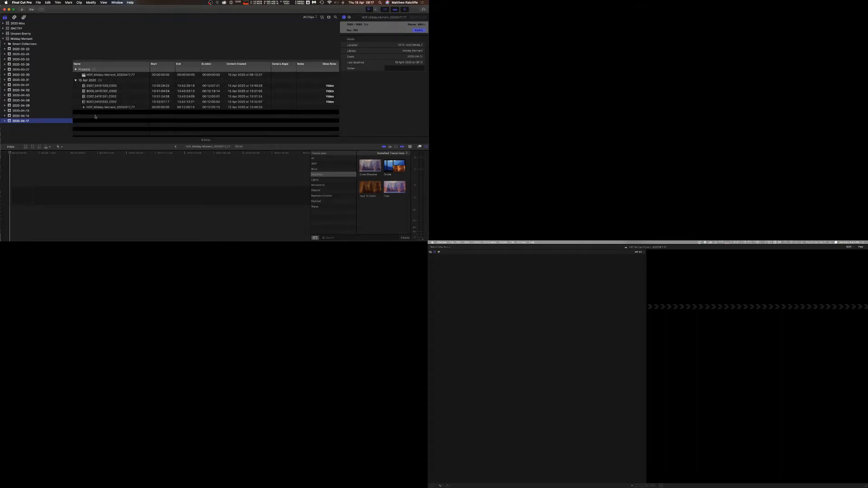
{"action": "left_click", "coordinate": [93, 87]}
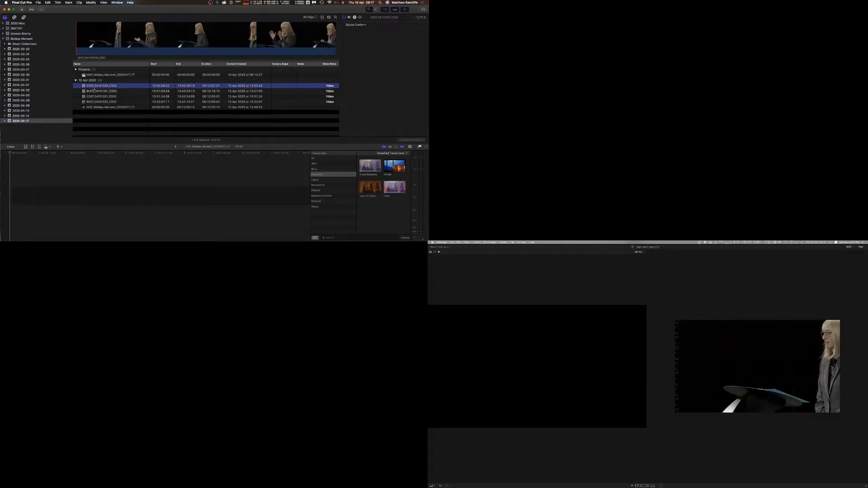
{"action": "left_click", "coordinate": [94, 107], "text": "shift"}
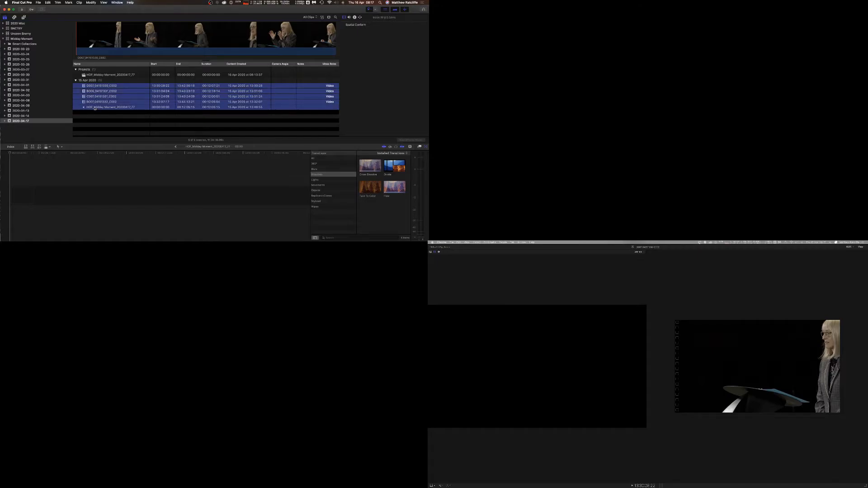
{"action": "right_click", "coordinate": [95, 103]}
{"action": "left_click", "coordinate": [114, 112]}
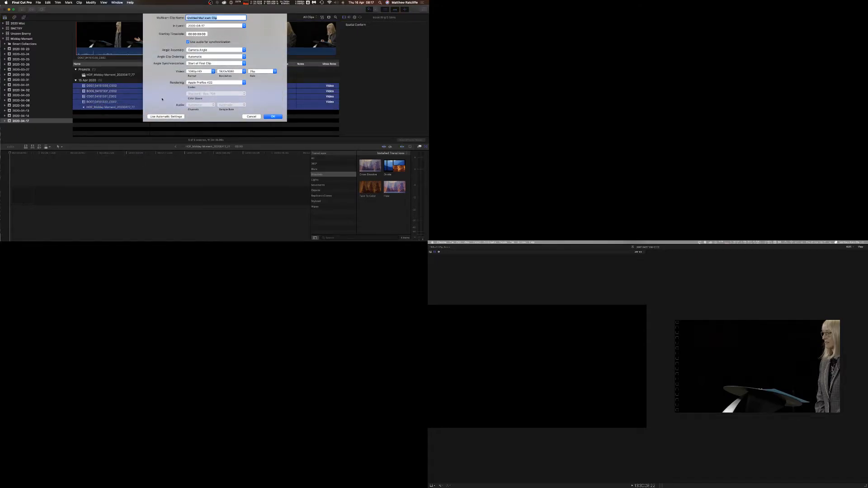
{"action": "type", "text": "Fi"}
{"action": "left_click", "coordinate": [205, 51]}
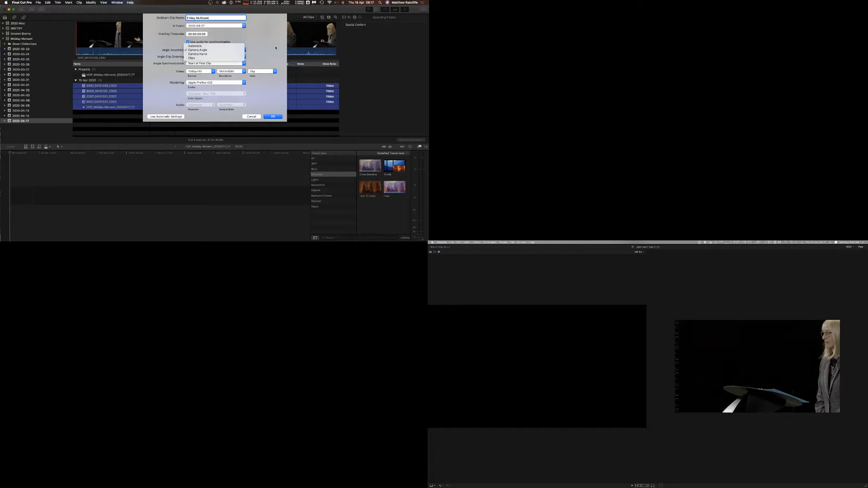
{"action": "left_click", "coordinate": [275, 48]}
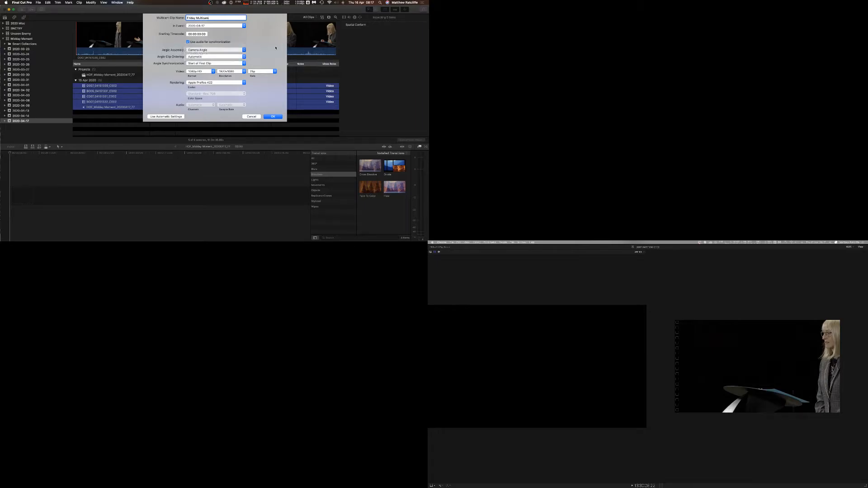
{"action": "left_click", "coordinate": [222, 57]}
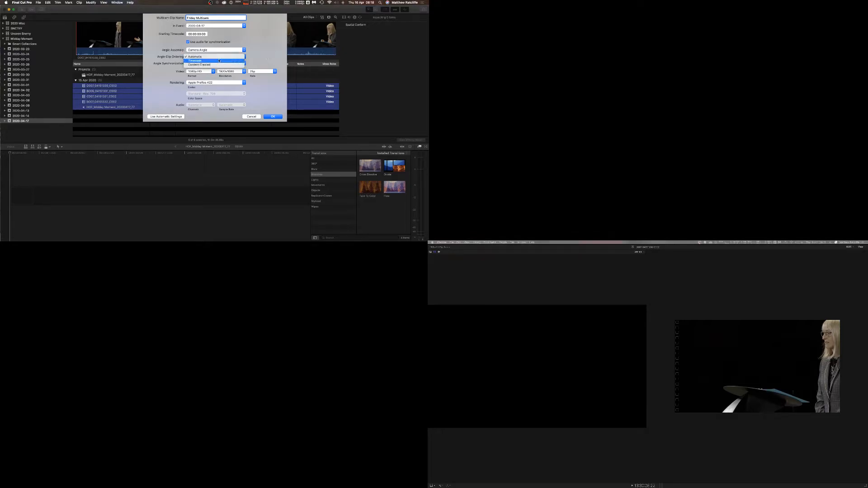
{"action": "left_click", "coordinate": [269, 56]}
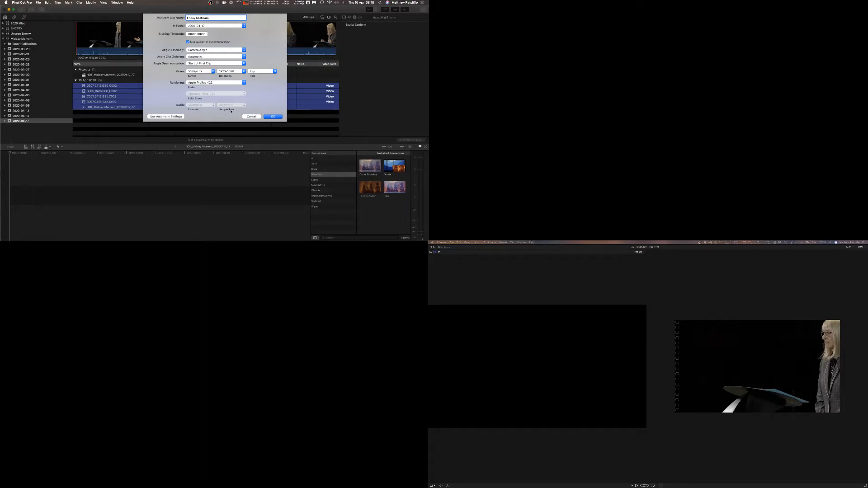
{"action": "left_click", "coordinate": [279, 117]}
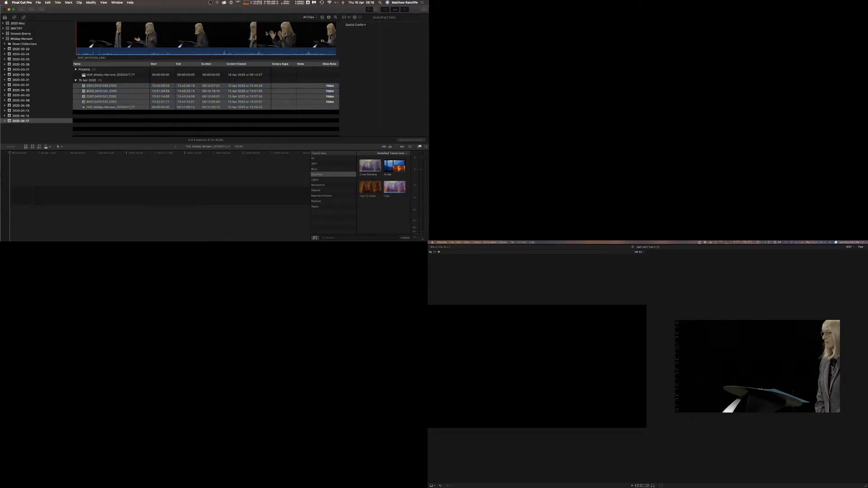
Open Friday Multicam in the angle editor and move the audio-only angle to the bottom of the angle stack.
{"action": "double_click", "coordinate": [97, 86]}
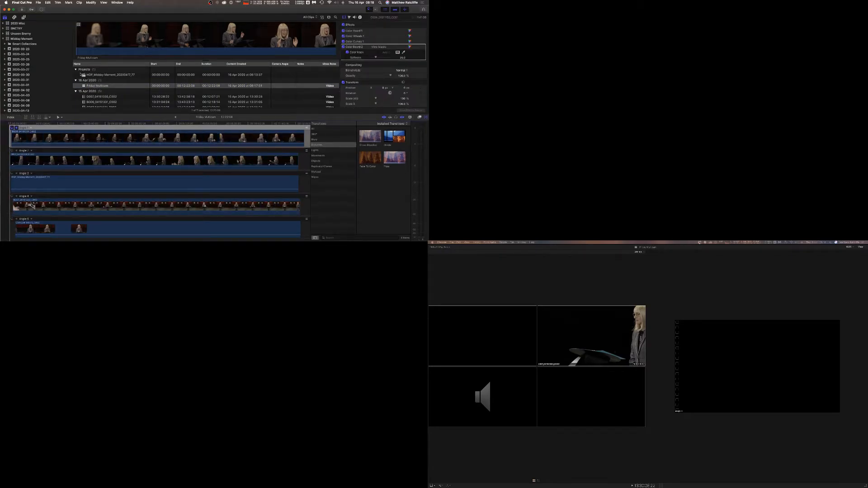
{"action": "left_click", "coordinate": [75, 91]}
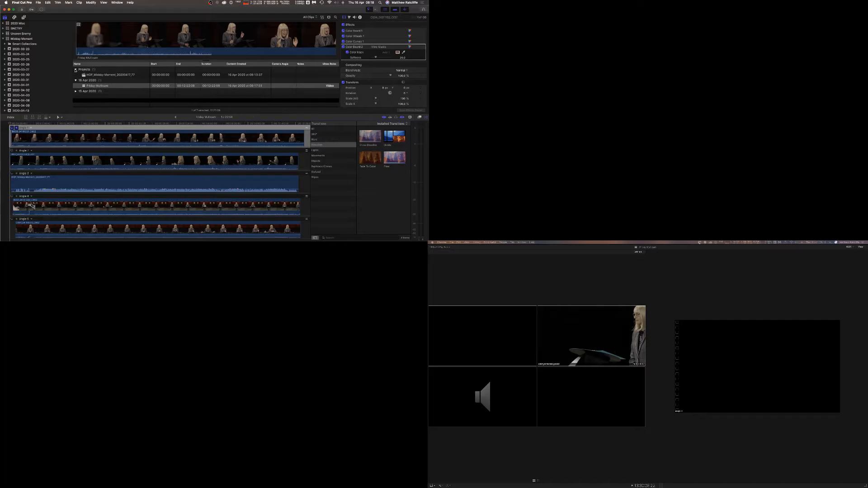
{"action": "left_click", "coordinate": [76, 70]}
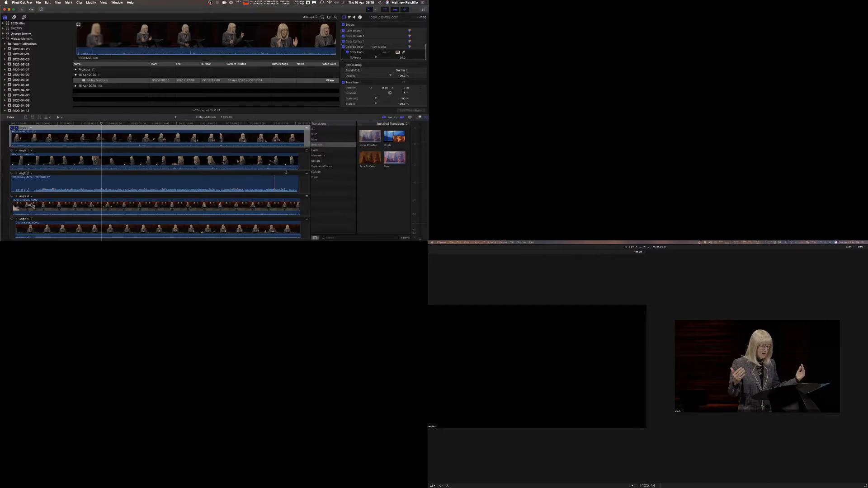
{"action": "left_click_drag", "start_coordinate": [307, 174], "coordinate": [29, 226]}
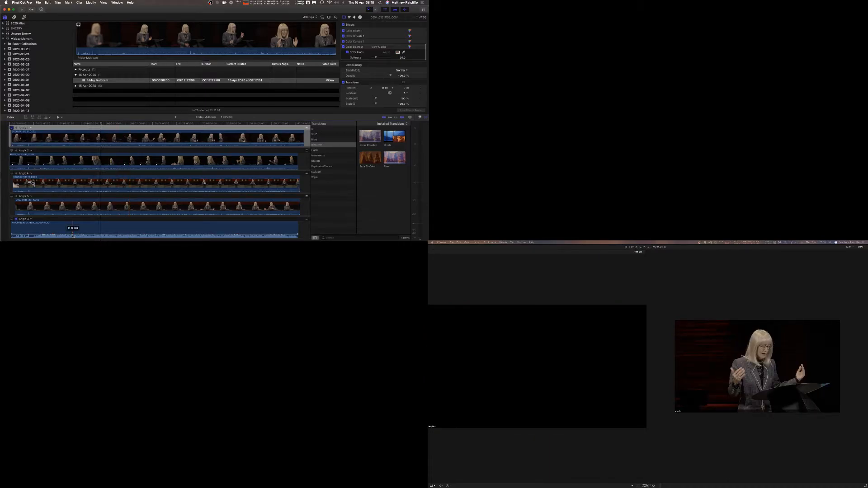
Play and pause the multicam clip in the angle editor to check the synced angles.
{"action": "left_click", "coordinate": [95, 124]}
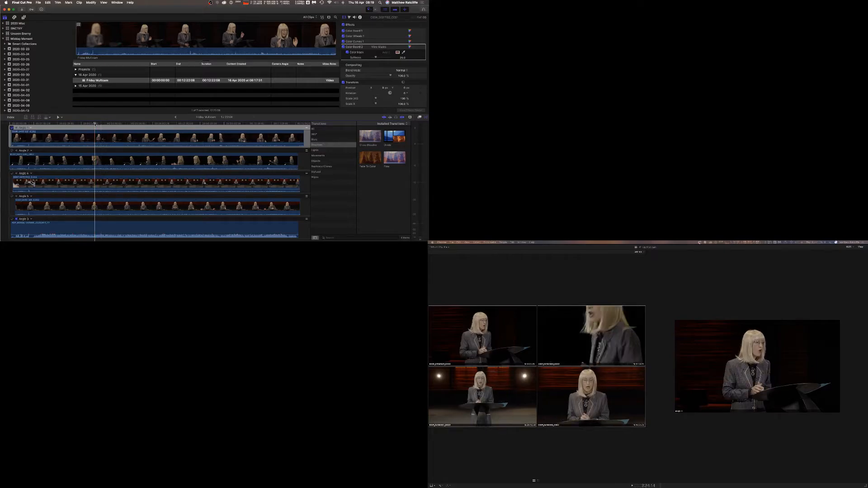
{"action": "key", "text": "space"}
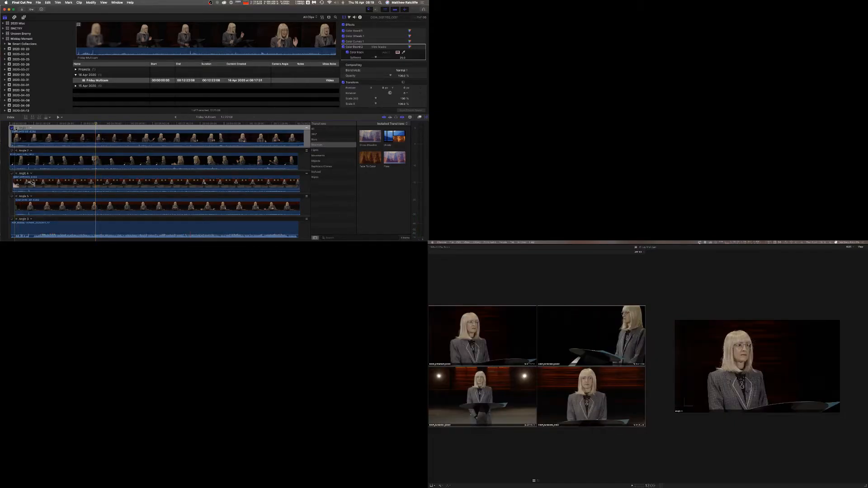
{"action": "key", "text": "space"}
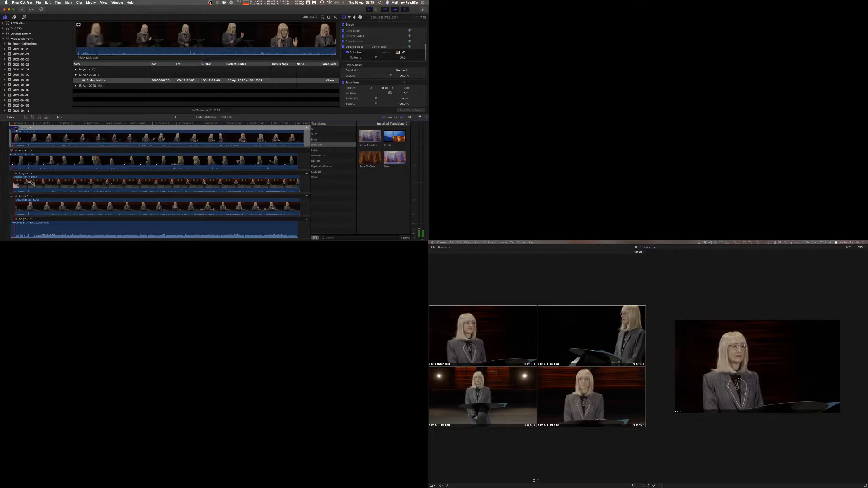
{"action": "key", "text": "XF86AudioRaiseVolume"}
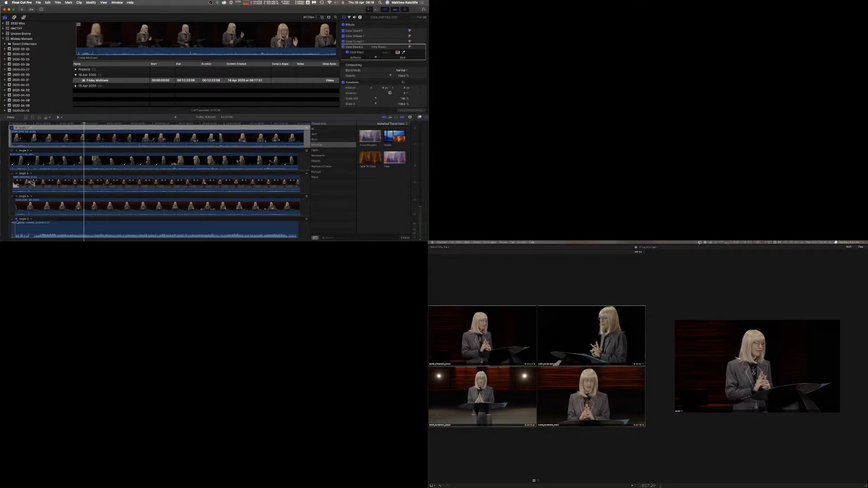
Rearrange the camera angles in the angle editor by moving two angle rows higher in the stack.
{"action": "left_click", "coordinate": [22, 226]}
{"action": "left_click", "coordinate": [423, 118]}
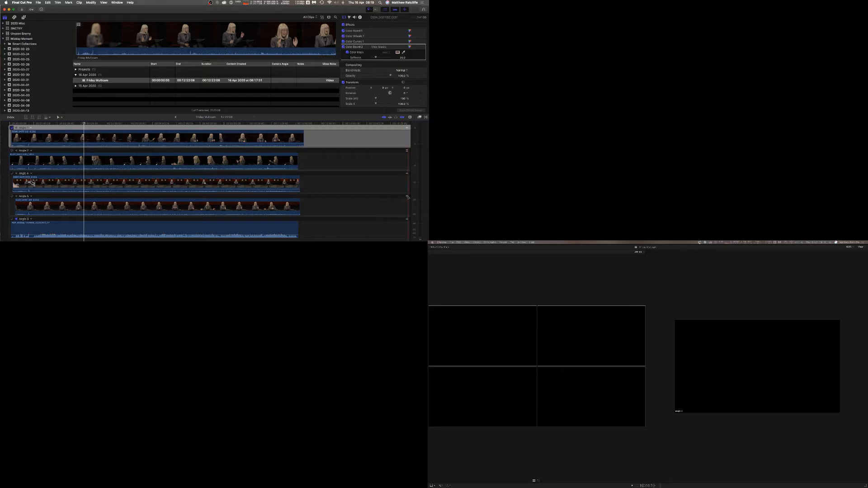
{"action": "left_click_drag", "start_coordinate": [407, 196], "coordinate": [407, 132]}
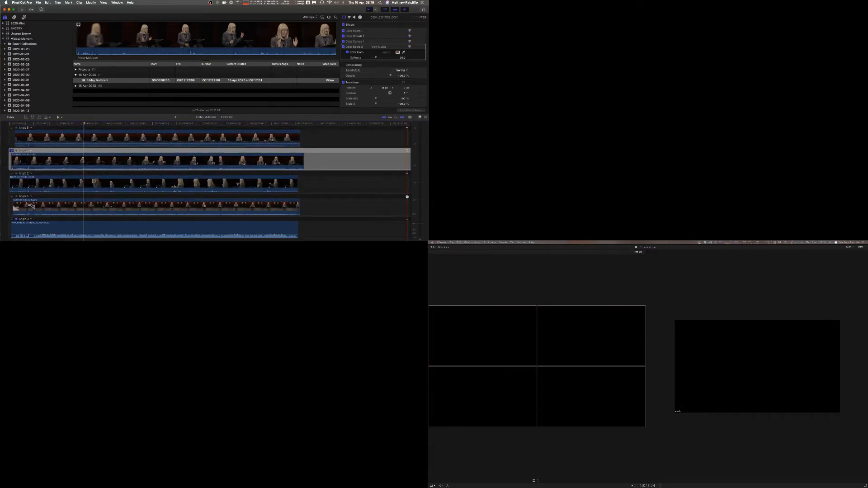
{"action": "left_click_drag", "start_coordinate": [407, 196], "coordinate": [407, 154]}
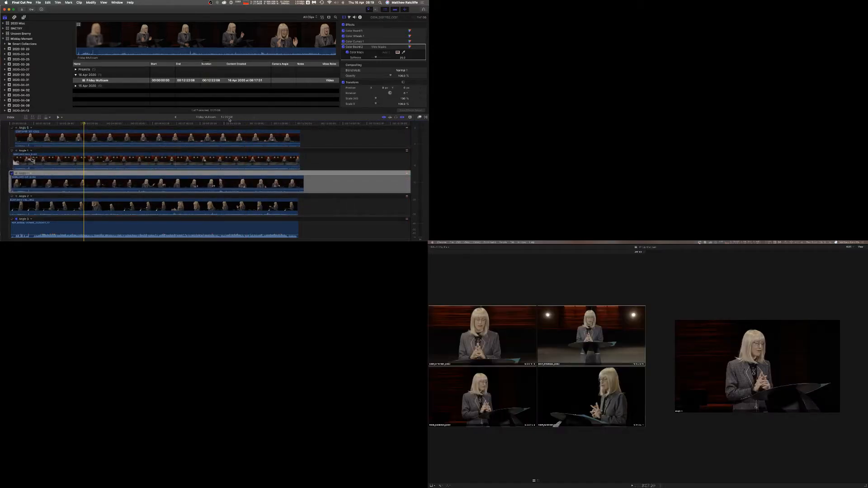
Select the top angle's clip and make that angle the monitoring angle.
{"action": "left_click", "coordinate": [201, 123]}
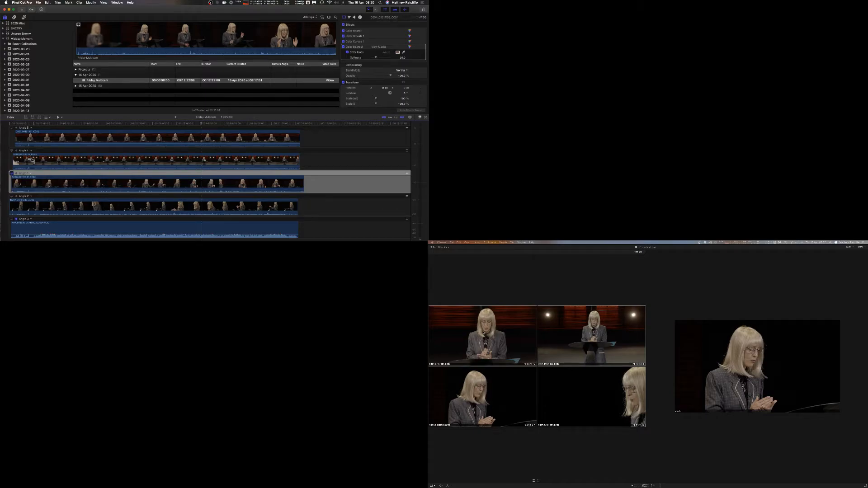
{"action": "left_click", "coordinate": [165, 132]}
{"action": "left_click", "coordinate": [163, 124]}
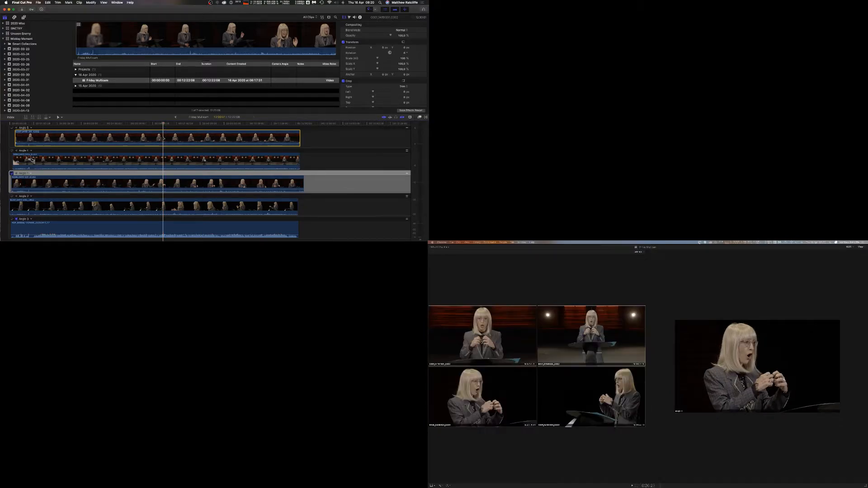
{"action": "left_click", "coordinate": [11, 129]}
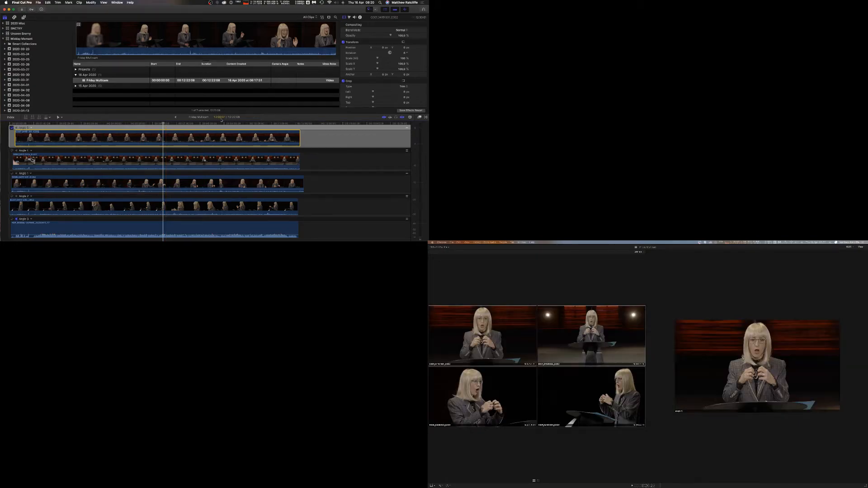
Step through the multicam clip frame by frame in the angle editor to inspect the synced angles.
{"action": "left_click", "coordinate": [146, 124]}
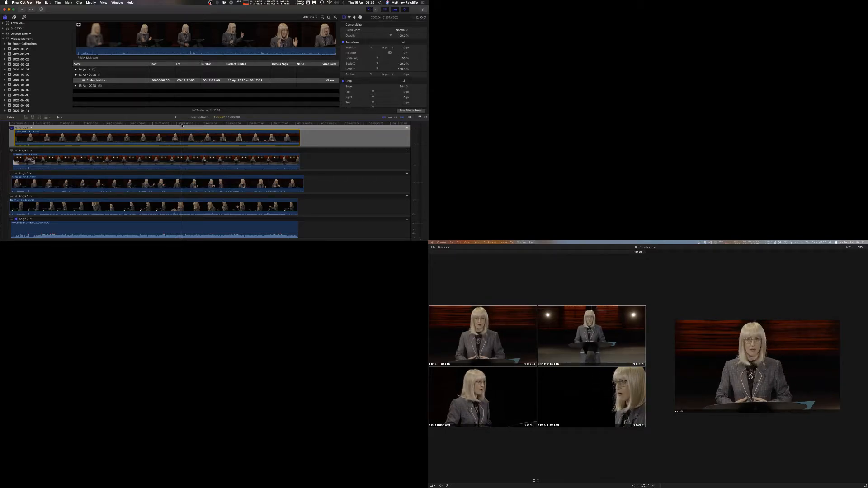
{"action": "key", "text": "Right"}
{"action": "key", "text": "Right"}
{"action": "key", "text": "Right"}
{"action": "key", "text": "Right"}
{"action": "key", "text": "Right"}
{"action": "key", "text": "Right"}
{"action": "key", "text": "Right"}
{"action": "key", "text": "Right"}
{"action": "key", "text": "Right"}
{"action": "key", "text": "Right"}
{"action": "key", "text": "Right"}
{"action": "key", "text": "Right"}
{"action": "key", "text": "Right"}
{"action": "key", "text": "Right"}
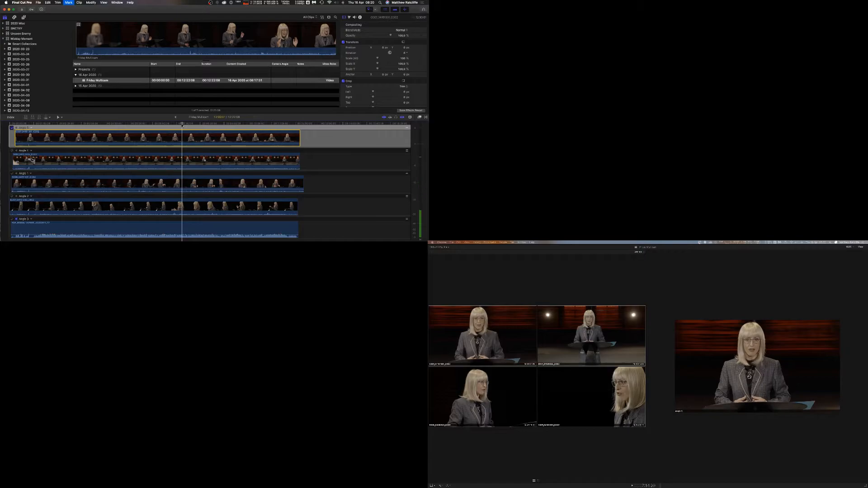
{"action": "key", "text": "Right"}
{"action": "key", "text": "Right"}
{"action": "key", "text": "Right"}
{"action": "key", "text": "Right"}
{"action": "key", "text": "Right"}
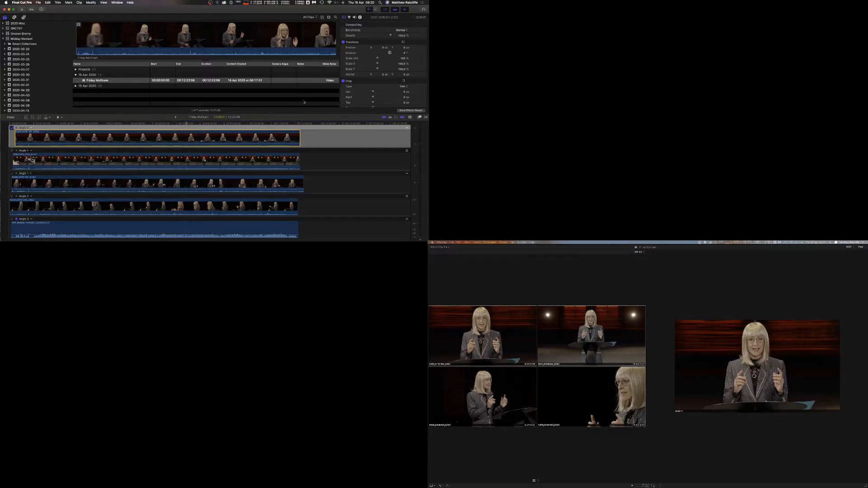
Open the color inspector, enlarge the inspector and browser areas, and add a Color Wheels correction to the top angle's clip.
{"action": "left_click", "coordinate": [349, 17]}
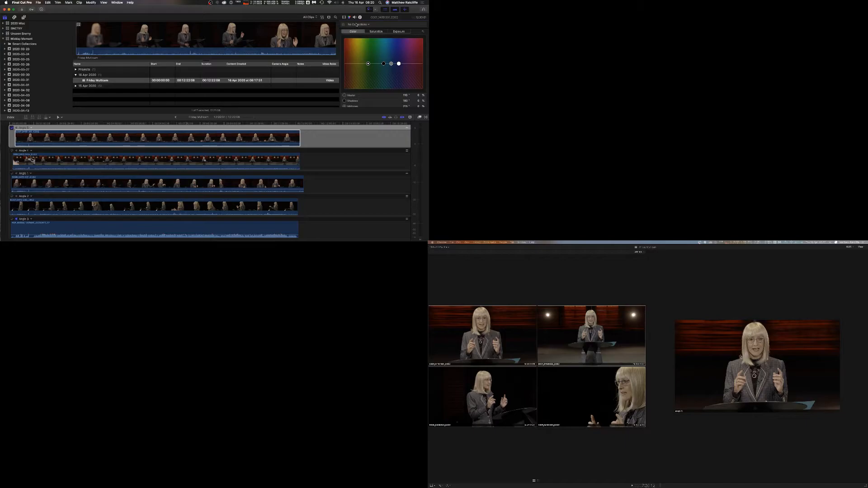
{"action": "left_click", "coordinate": [324, 118]}
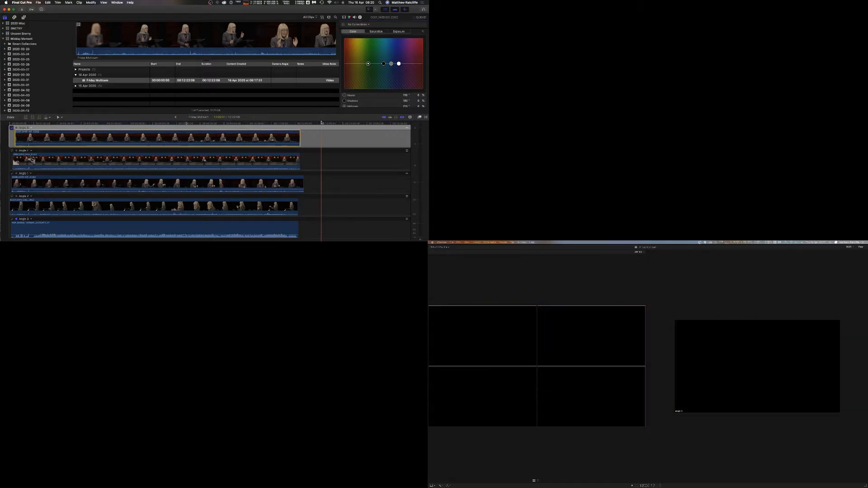
{"action": "left_click_drag", "start_coordinate": [322, 118], "coordinate": [308, 178]}
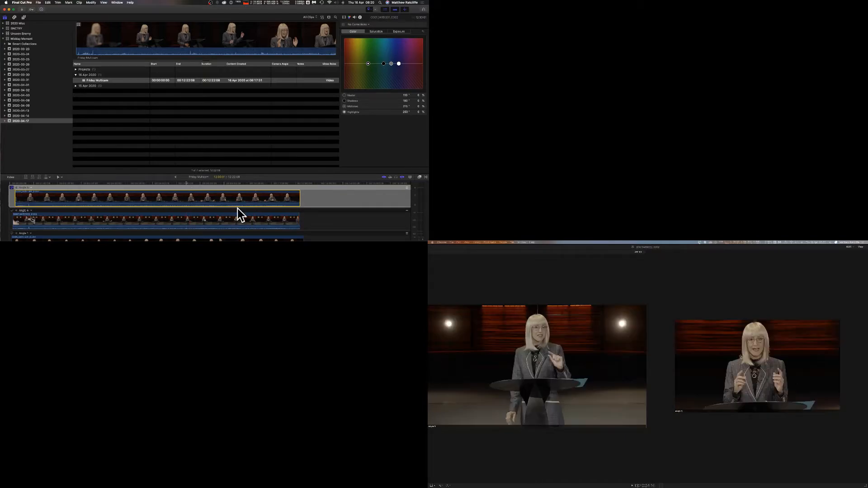
{"action": "left_click_drag", "start_coordinate": [340, 121], "coordinate": [275, 120]}
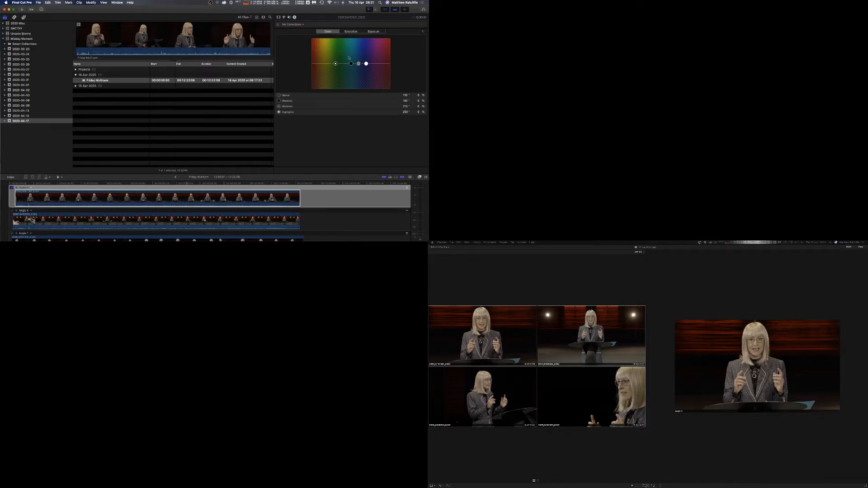
{"action": "left_click", "coordinate": [304, 24]}
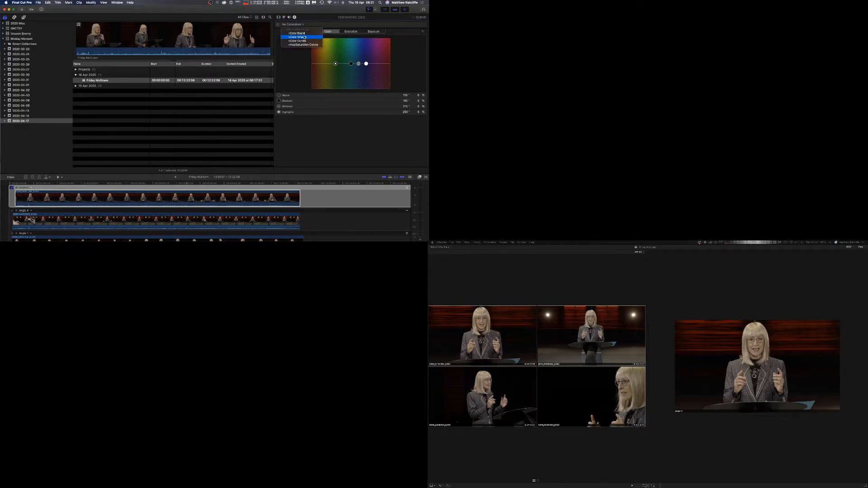
{"action": "left_click", "coordinate": [304, 38]}
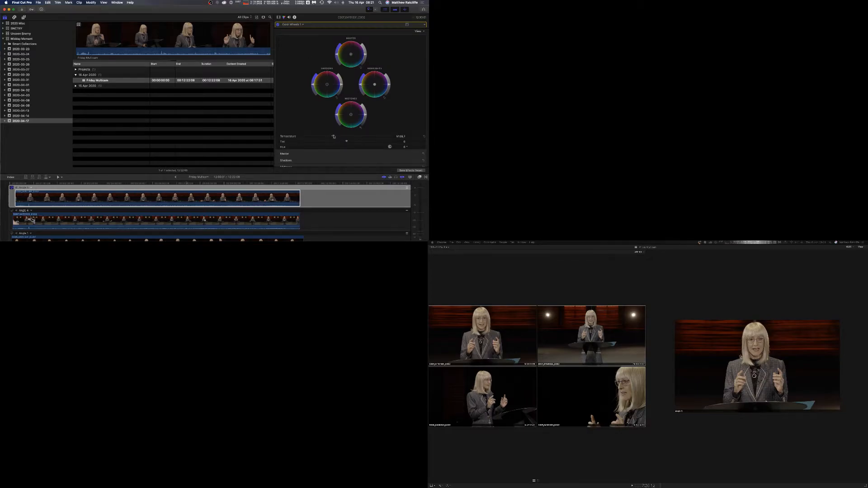
Adjust the Color Wheels temperature and tint sliders to correct the top angle's colour balance.
{"action": "left_click_drag", "start_coordinate": [333, 136], "coordinate": [330, 136]}
{"action": "key", "text": "F2"}
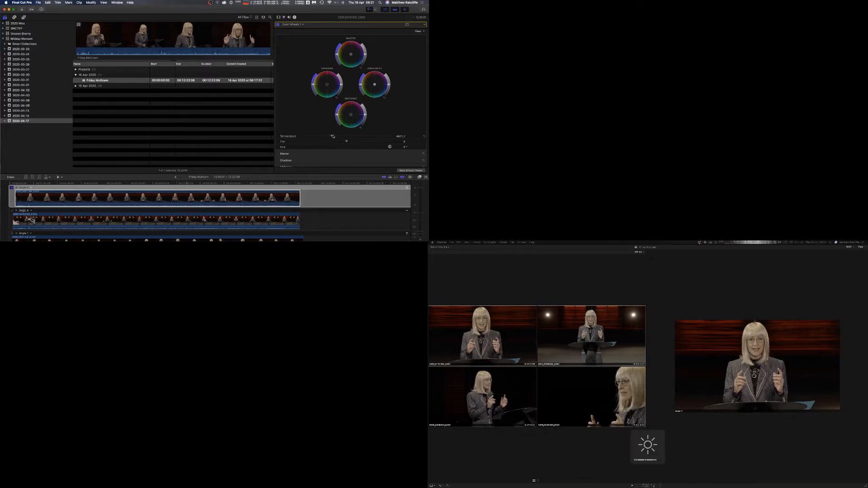
{"action": "left_click_drag", "start_coordinate": [332, 136], "coordinate": [425, 137]}
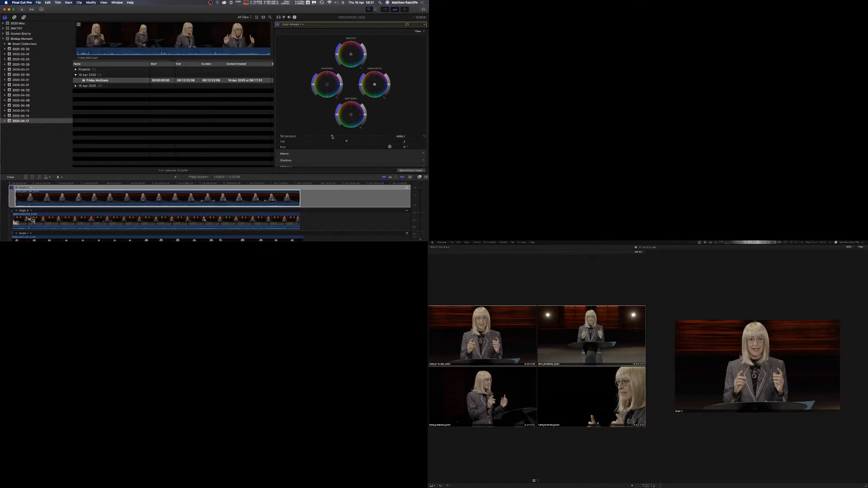
{"action": "left_click_drag", "start_coordinate": [331, 136], "coordinate": [331, 137]}
{"action": "left_click_drag", "start_coordinate": [329, 137], "coordinate": [333, 137]}
{"action": "left_click", "coordinate": [352, 188]}
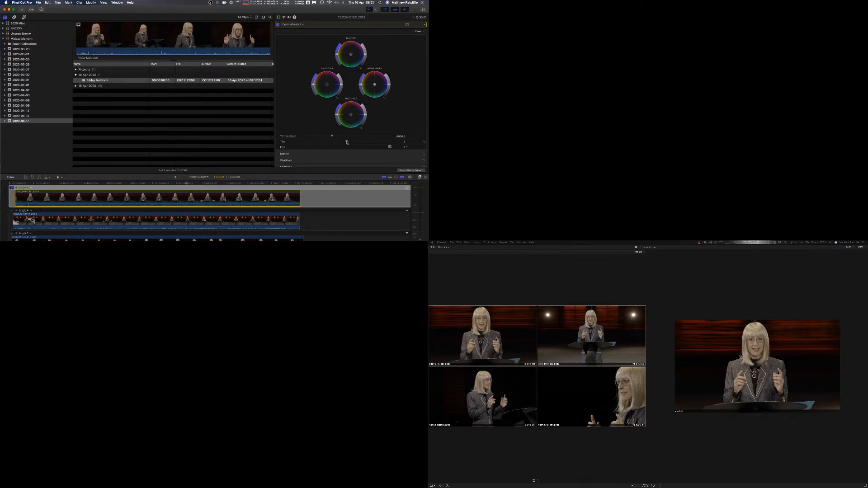
{"action": "mouse_move", "coordinate": [347, 142]}
{"action": "left_mouse_down"}
{"action": "mouse_move", "coordinate": [316, 142]}
{"action": "mouse_move", "coordinate": [390, 142]}
{"action": "mouse_move", "coordinate": [302, 142]}
{"action": "mouse_move", "coordinate": [346, 143]}
{"action": "left_mouse_up"}
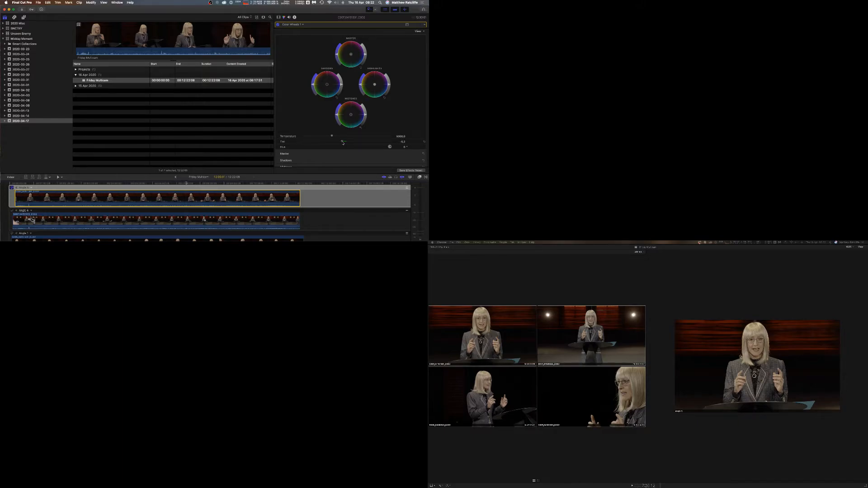
Hide the angle viewer and zoom the viewer in on the selected angle's image.
{"action": "left_click", "coordinate": [856, 247]}
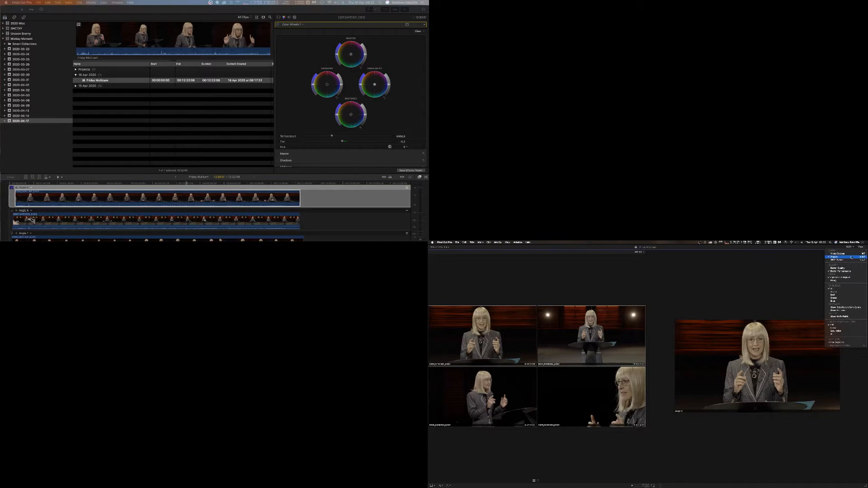
{"action": "left_click", "coordinate": [850, 258]}
{"action": "left_click", "coordinate": [853, 247]}
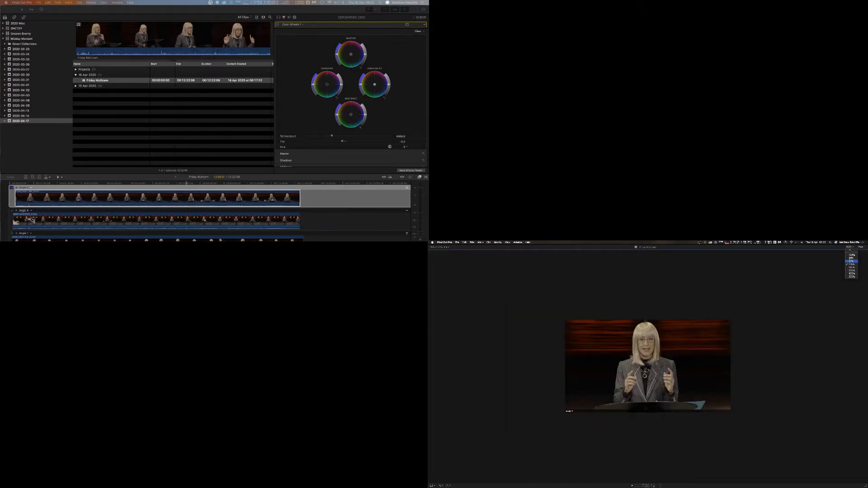
{"action": "left_click", "coordinate": [851, 267]}
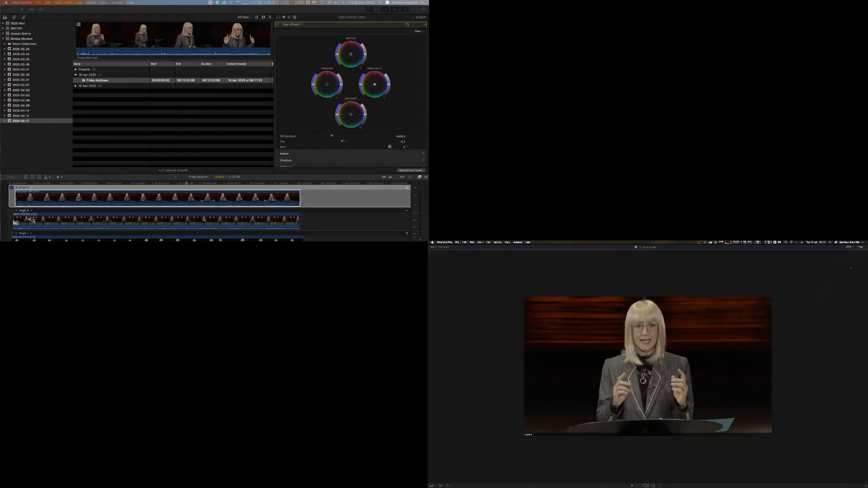
{"action": "left_click", "coordinate": [850, 248]}
{"action": "left_click", "coordinate": [851, 273]}
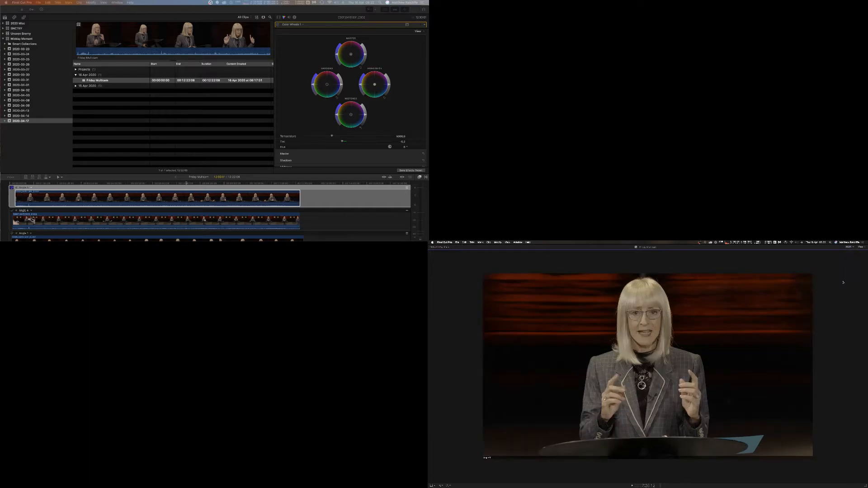
Fine-tune the tint and shadows wheel, and expand the shadows parameter controls below the color wheels.
{"action": "left_click", "coordinate": [338, 141]}
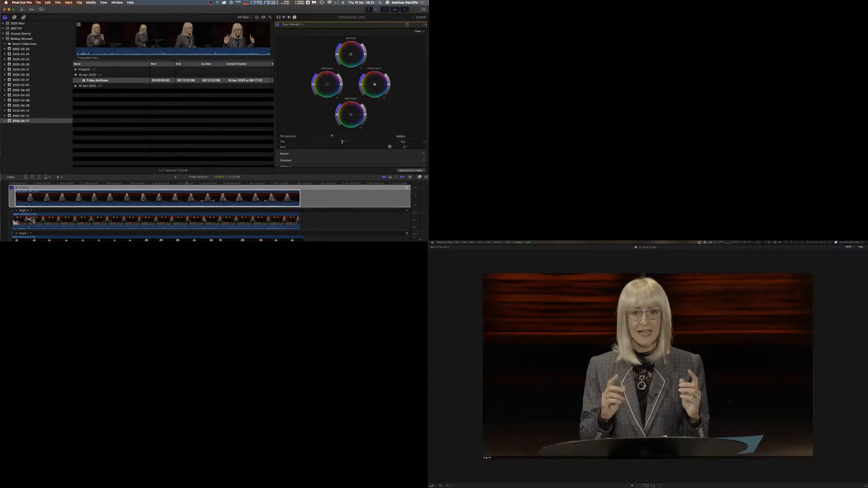
{"action": "mouse_move", "coordinate": [342, 141]}
{"action": "left_mouse_down"}
{"action": "mouse_move", "coordinate": [327, 141]}
{"action": "mouse_move", "coordinate": [348, 145]}
{"action": "left_mouse_up"}
{"action": "left_click_drag", "start_coordinate": [341, 85], "coordinate": [344, 87]}
{"action": "scroll", "coordinate": [413, 163], "scroll_direction": "down", "scroll_amount": 1}
{"action": "left_click", "coordinate": [418, 160]}
{"action": "scroll", "coordinate": [407, 154], "scroll_direction": "down", "scroll_amount": 3}
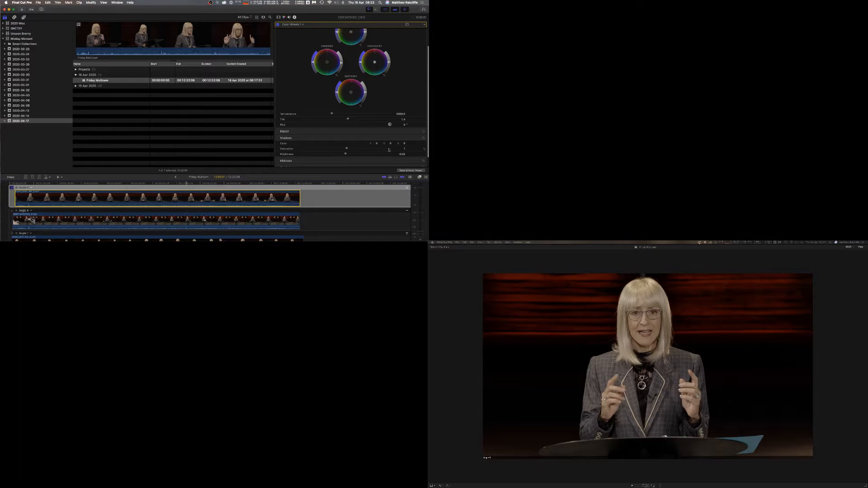
{"action": "scroll", "coordinate": [399, 126], "scroll_direction": "up", "scroll_amount": 2}
{"action": "scroll", "coordinate": [399, 126], "scroll_direction": "up", "scroll_amount": 2}
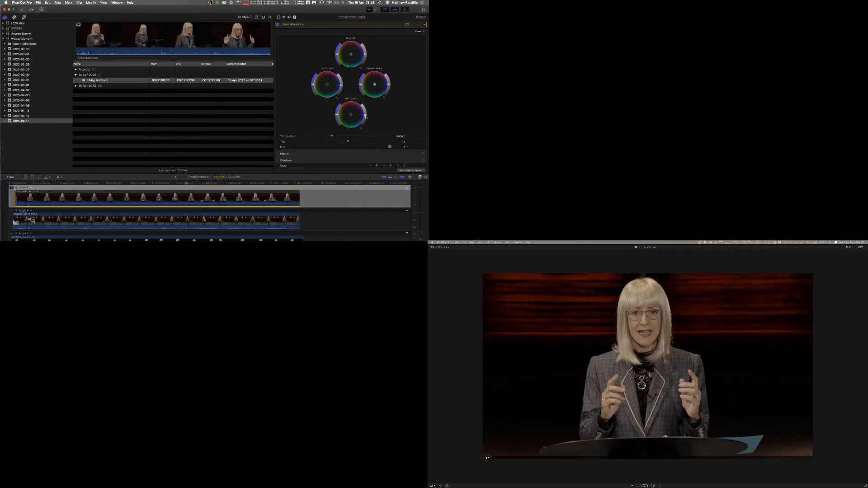
Adjust the midtones brightness on its color wheel and expand the midtones parameter controls.
{"action": "left_click_drag", "start_coordinate": [365, 116], "coordinate": [365, 96]}
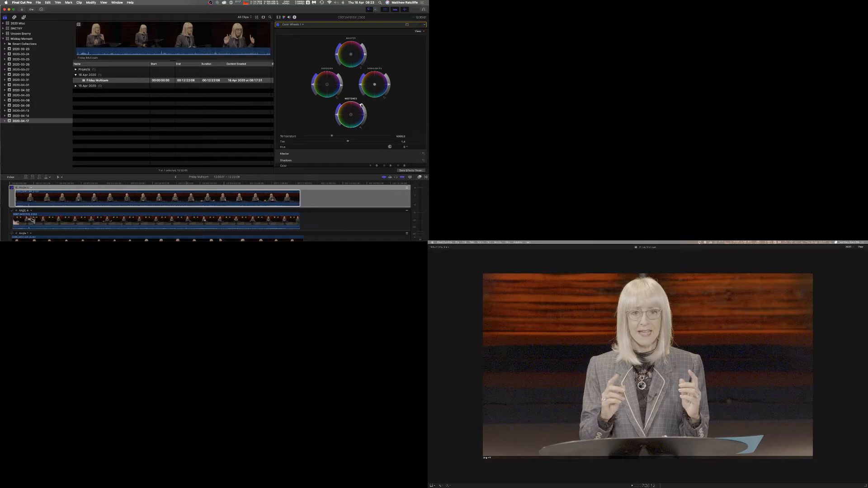
{"action": "left_click_drag", "start_coordinate": [361, 106], "coordinate": [365, 117]}
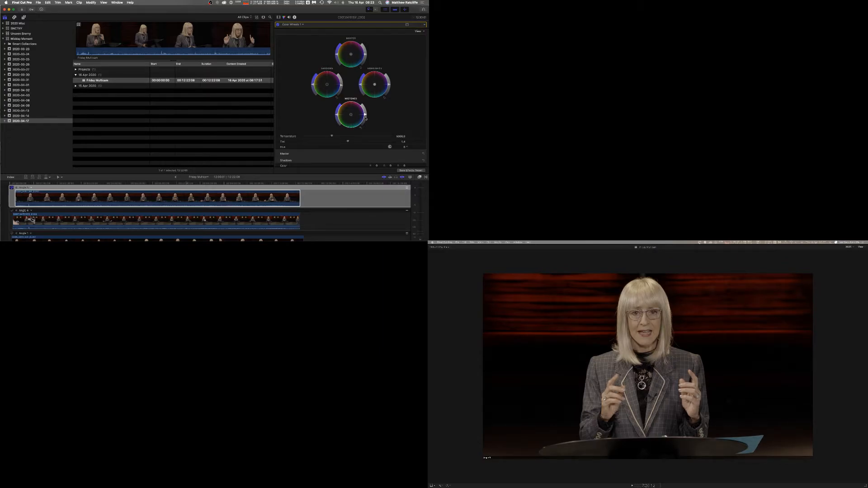
{"action": "scroll", "coordinate": [389, 131], "scroll_direction": "down", "scroll_amount": 3}
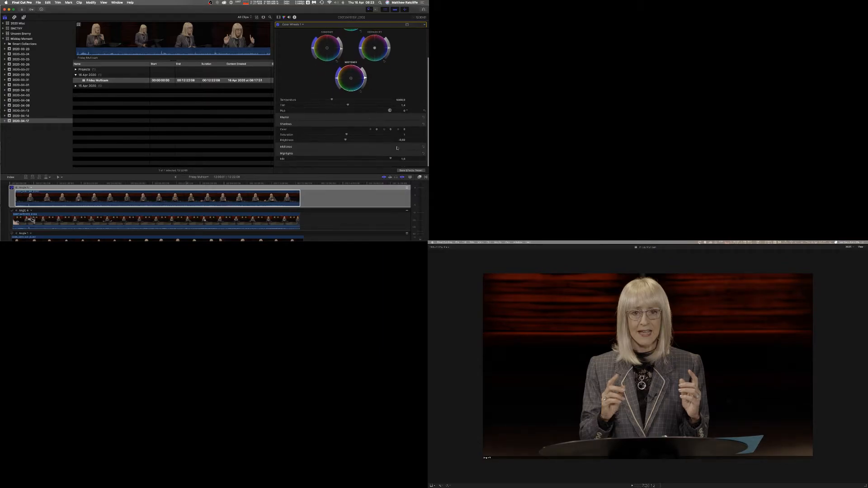
{"action": "left_click", "coordinate": [417, 149]}
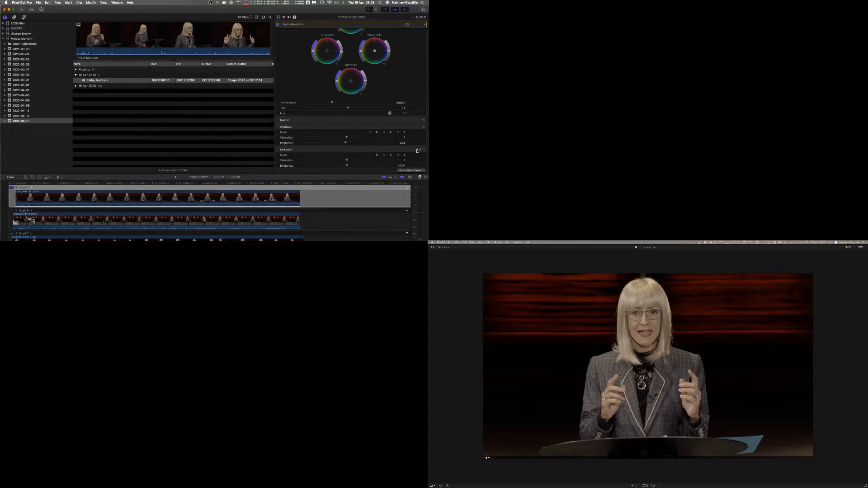
{"action": "scroll", "coordinate": [410, 140], "scroll_direction": "down", "scroll_amount": 1}
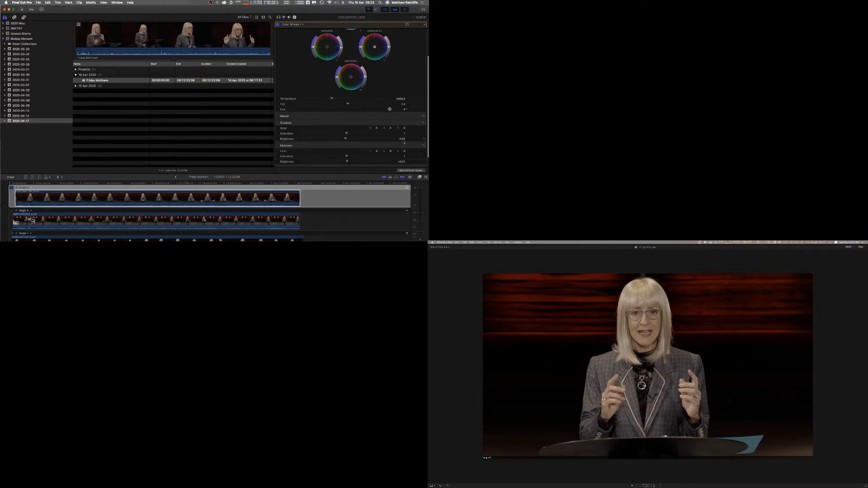
{"action": "scroll", "coordinate": [388, 100], "scroll_direction": "up", "scroll_amount": 2}
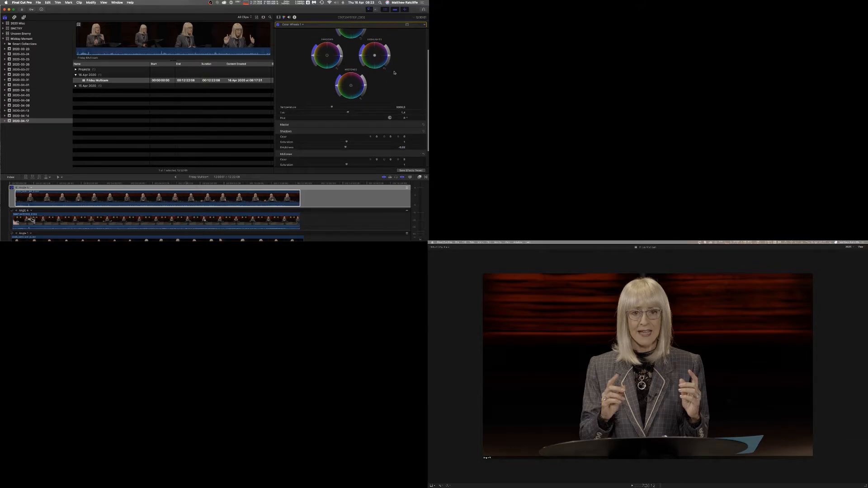
{"action": "scroll", "coordinate": [395, 73], "scroll_direction": "up", "scroll_amount": 5}
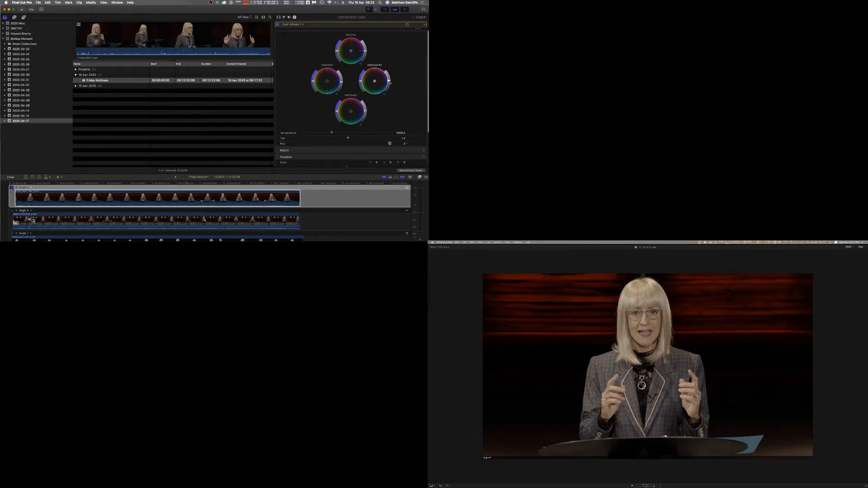
Show the waveform scope beside the viewer and set the viewer zoom to fit.
{"action": "left_click", "coordinate": [860, 247]}
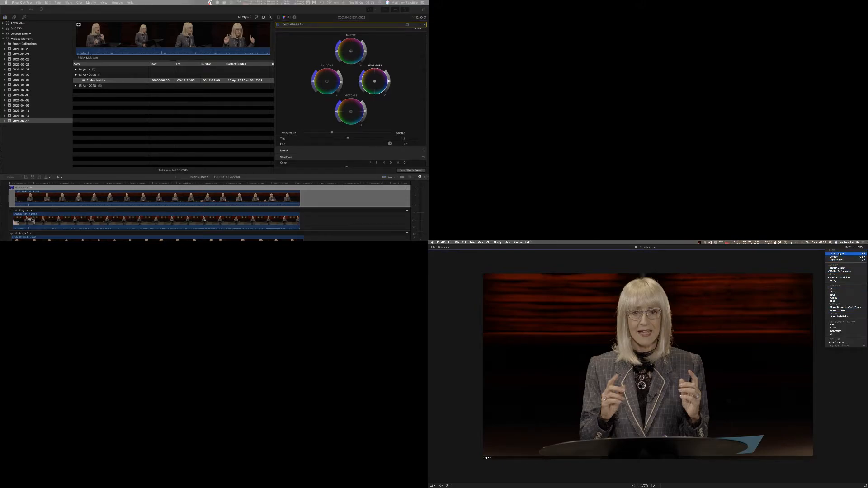
{"action": "left_click", "coordinate": [839, 254]}
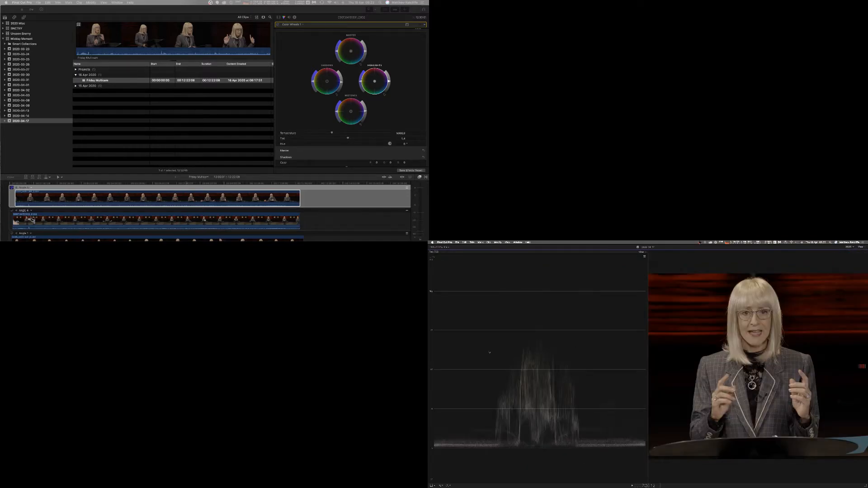
{"action": "left_click", "coordinate": [390, 79]}
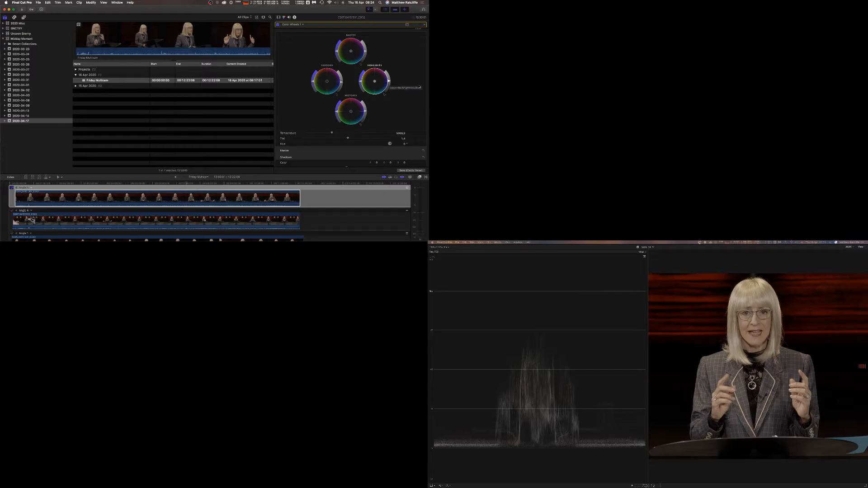
{"action": "left_click", "coordinate": [848, 247]}
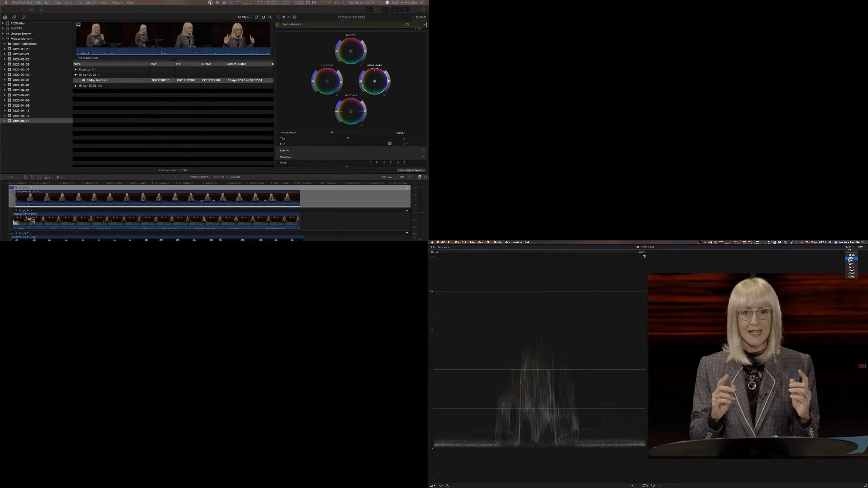
{"action": "left_click", "coordinate": [849, 265]}
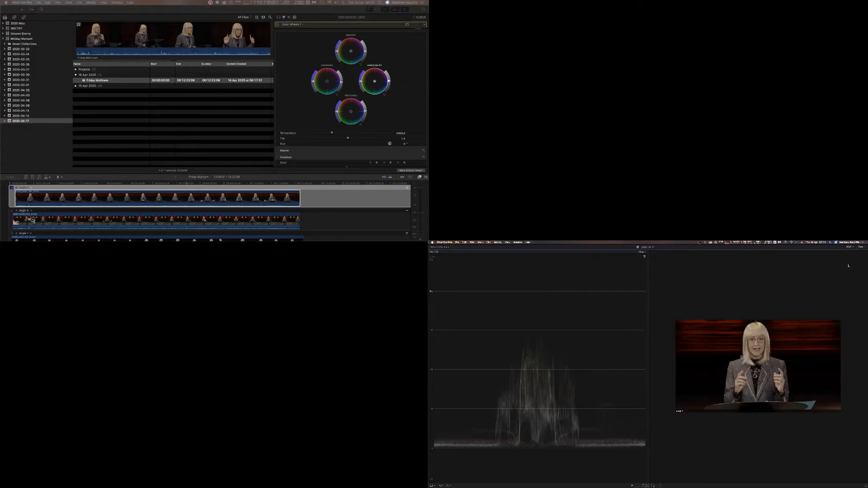
Change the scopes layout to display the waveform, vectorscope and histogram together.
{"action": "left_click", "coordinate": [641, 252]}
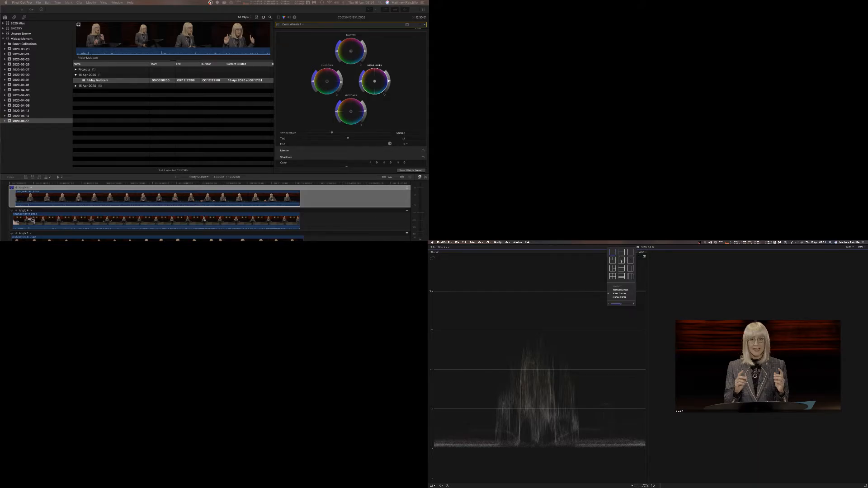
{"action": "left_click", "coordinate": [622, 261]}
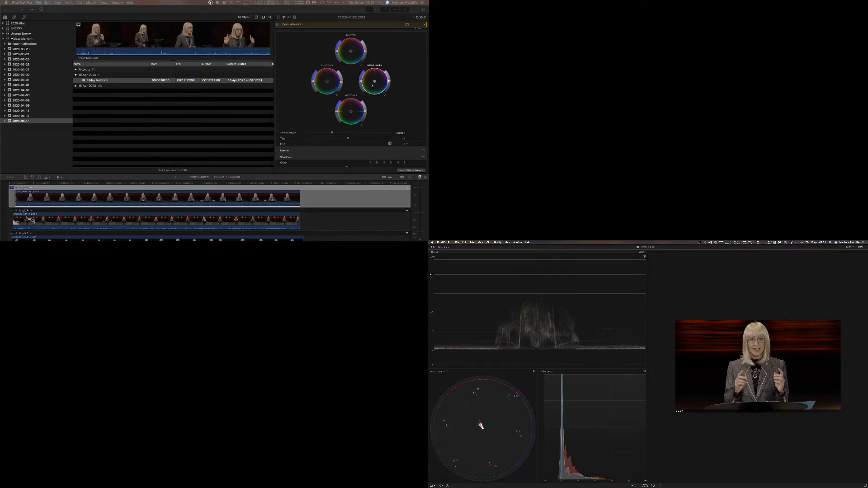
{"action": "left_click", "coordinate": [315, 73]}
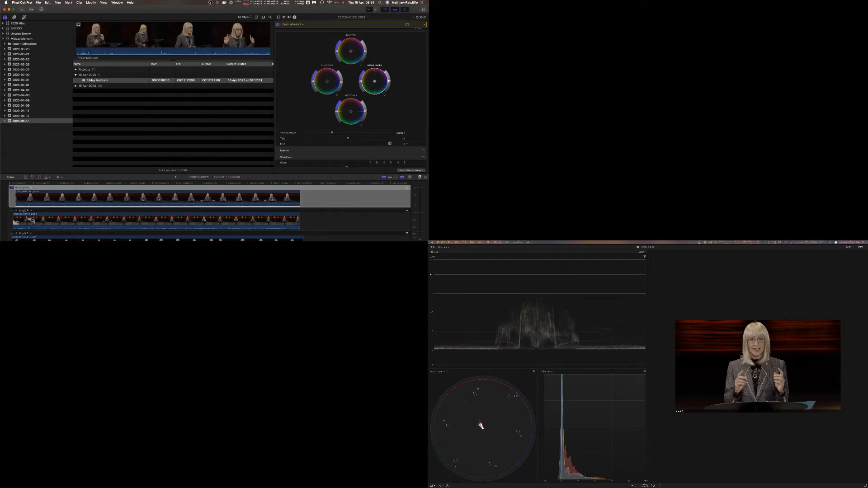
Adjust the saturation sliders of the shadows and midtones color wheels.
{"action": "left_click_drag", "start_coordinate": [313, 82], "coordinate": [322, 134]}
{"action": "mouse_move", "coordinate": [321, 86]}
{"action": "left_mouse_down"}
{"action": "mouse_move", "coordinate": [315, 74]}
{"action": "mouse_move", "coordinate": [319, 122]}
{"action": "mouse_move", "coordinate": [314, 80]}
{"action": "left_mouse_up"}
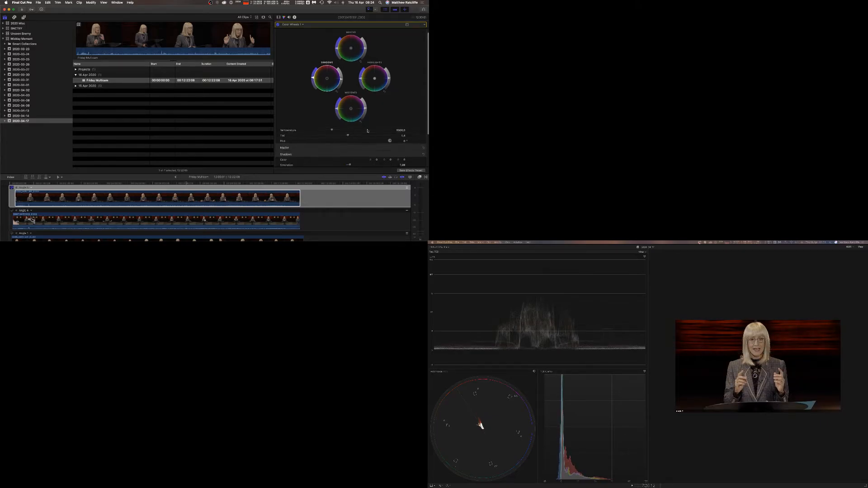
{"action": "scroll", "coordinate": [367, 131], "scroll_direction": "down", "scroll_amount": 3}
{"action": "scroll", "coordinate": [367, 131], "scroll_direction": "down", "scroll_amount": 1}
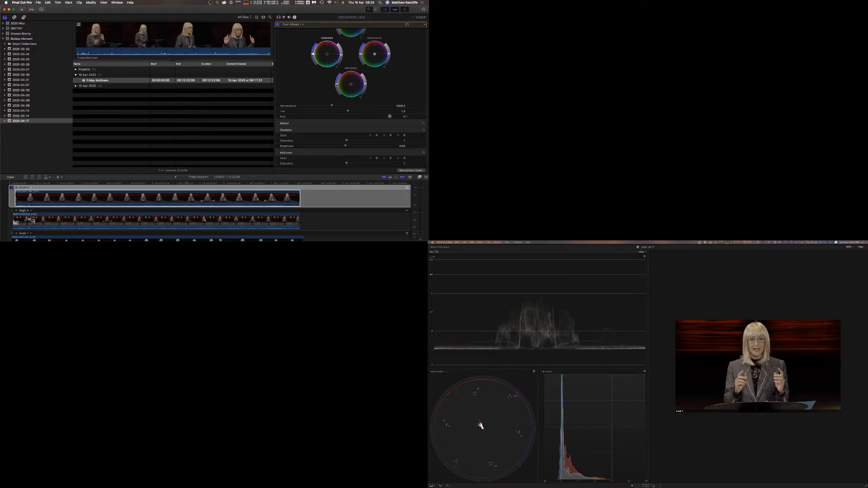
{"action": "mouse_move", "coordinate": [337, 80]}
{"action": "left_mouse_down"}
{"action": "mouse_move", "coordinate": [340, 73]}
{"action": "mouse_move", "coordinate": [338, 86]}
{"action": "left_mouse_up"}
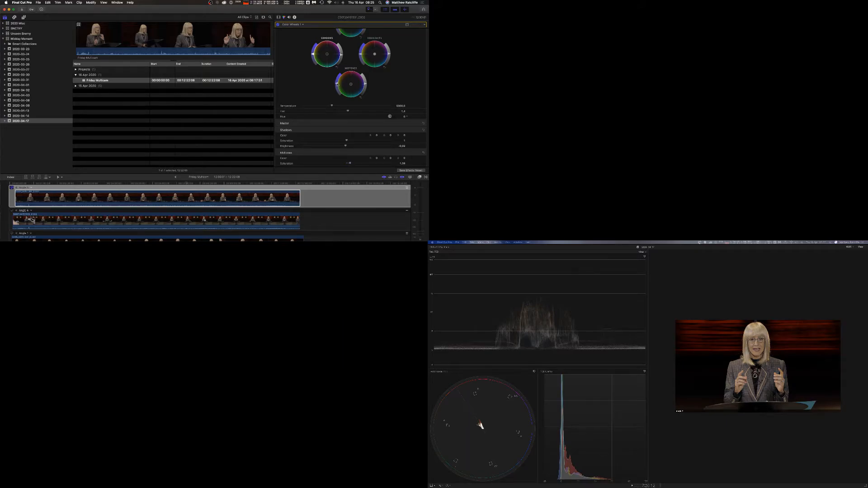
{"action": "left_click_drag", "start_coordinate": [337, 84], "coordinate": [339, 84]}
{"action": "scroll", "coordinate": [312, 56], "scroll_direction": "up", "scroll_amount": 3}
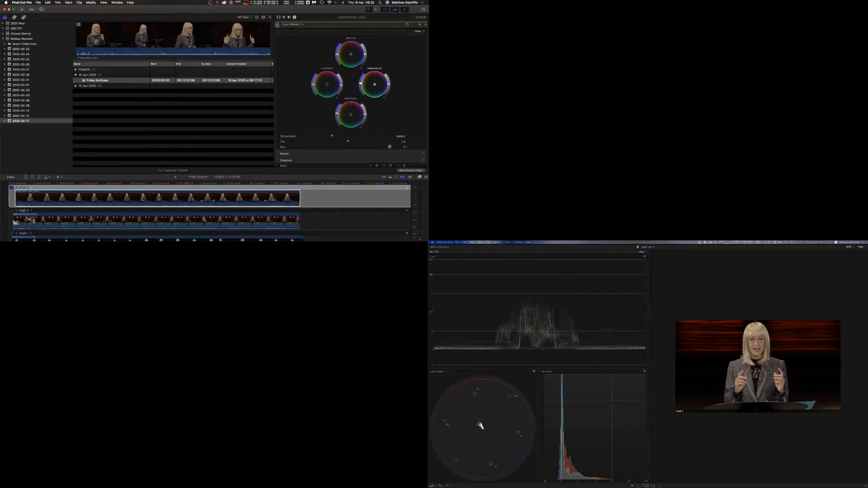
Hide the video scopes and enlarge the viewer zoom to inspect the image.
{"action": "left_click", "coordinate": [860, 247]}
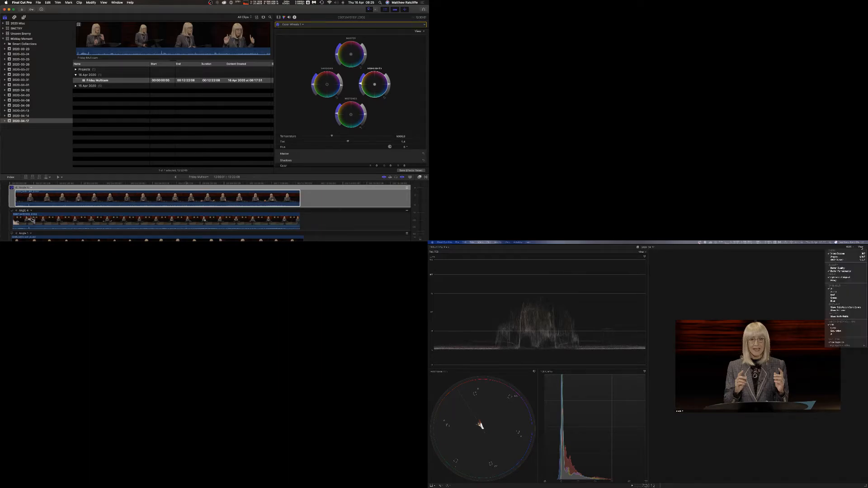
{"action": "left_click", "coordinate": [838, 253]}
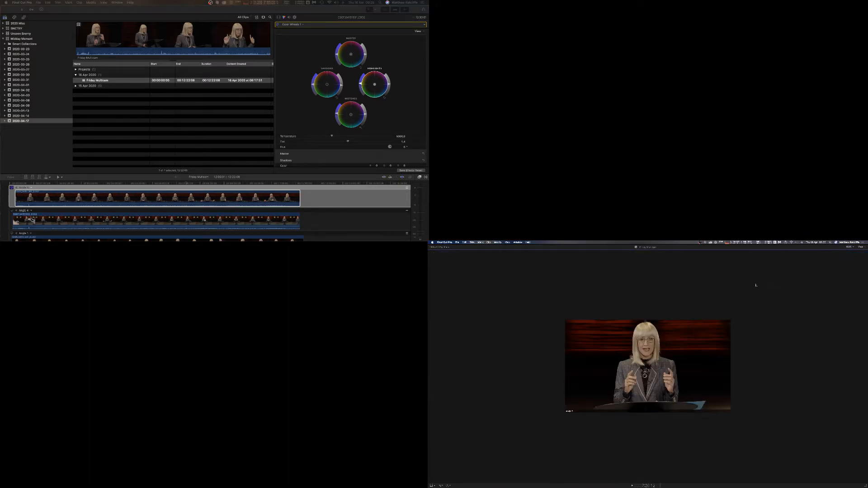
{"action": "left_click", "coordinate": [849, 247]}
{"action": "left_click", "coordinate": [851, 270]}
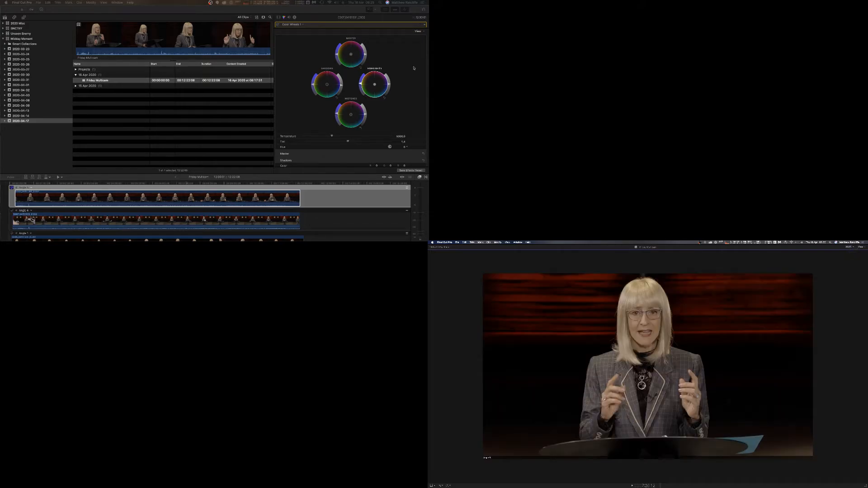
Switch the color correction to Hue/Saturation Curves.
{"action": "left_click", "coordinate": [281, 25]}
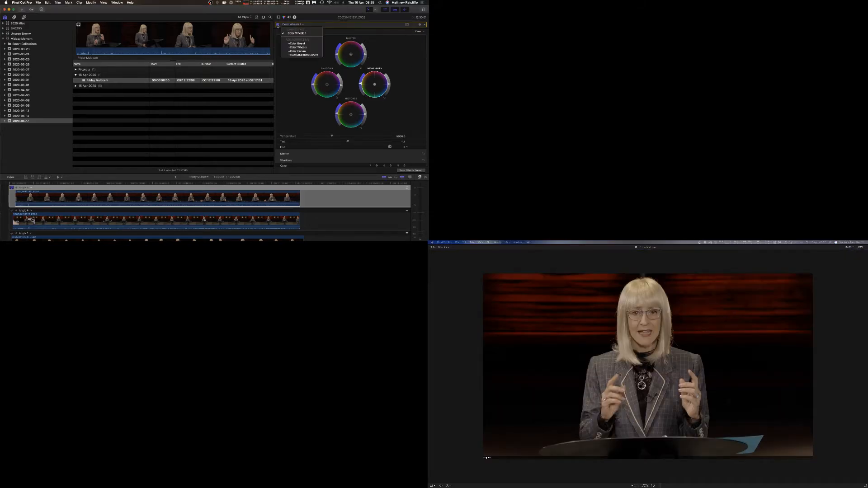
{"action": "left_click", "coordinate": [277, 25]}
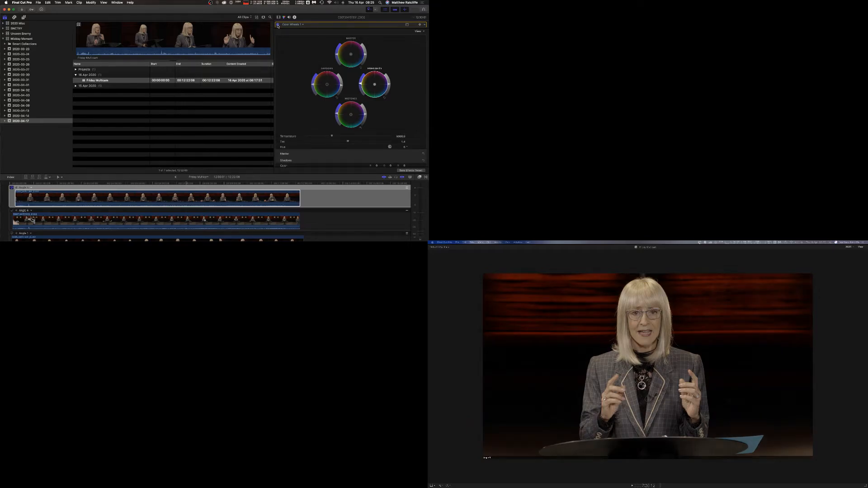
{"action": "left_click", "coordinate": [277, 25]}
{"action": "left_click", "coordinate": [302, 25]}
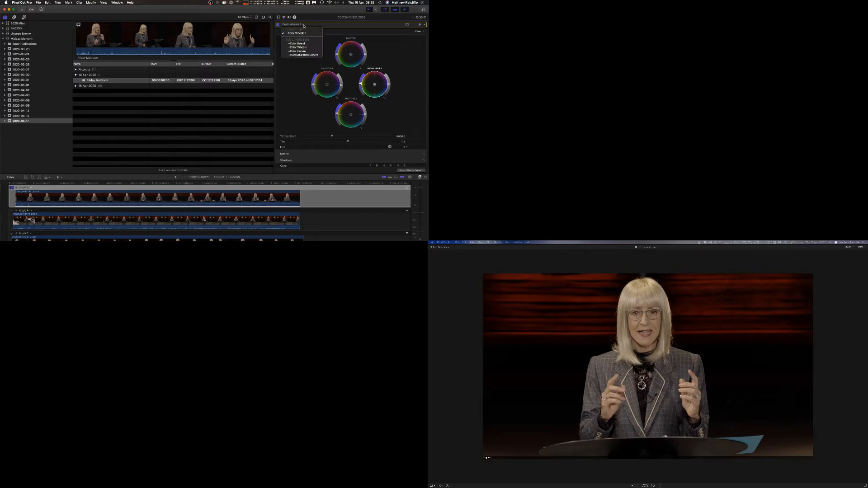
{"action": "left_click", "coordinate": [307, 56]}
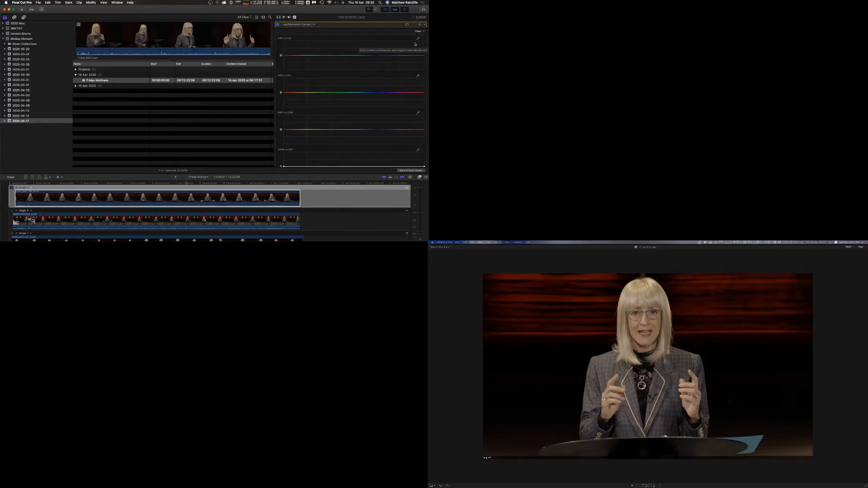
Sample a color from the viewer with the Hue vs Hue eyedropper and nudge the sampled point.
{"action": "left_click", "coordinate": [418, 40]}
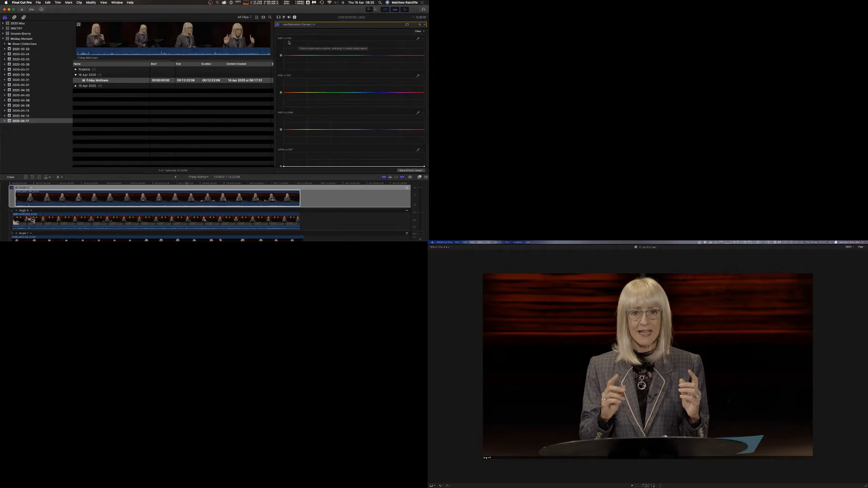
{"action": "left_click", "coordinate": [657, 323]}
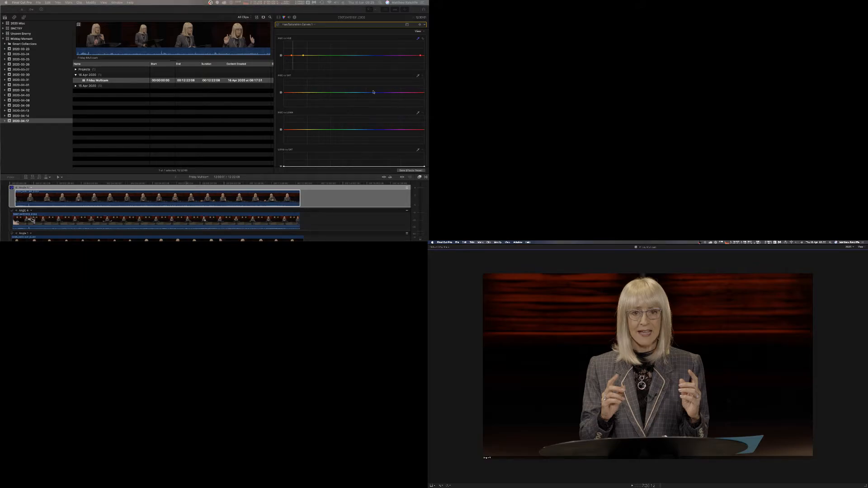
{"action": "left_click", "coordinate": [292, 56]}
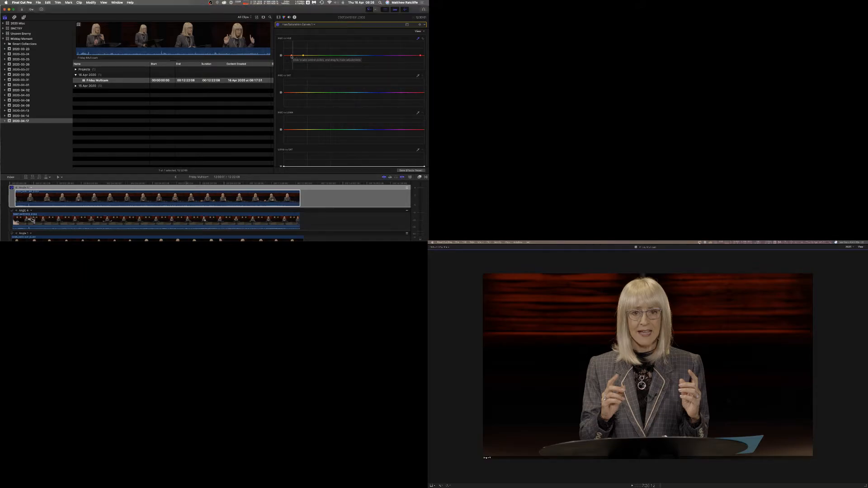
{"action": "left_click_drag", "start_coordinate": [292, 56], "coordinate": [293, 56]}
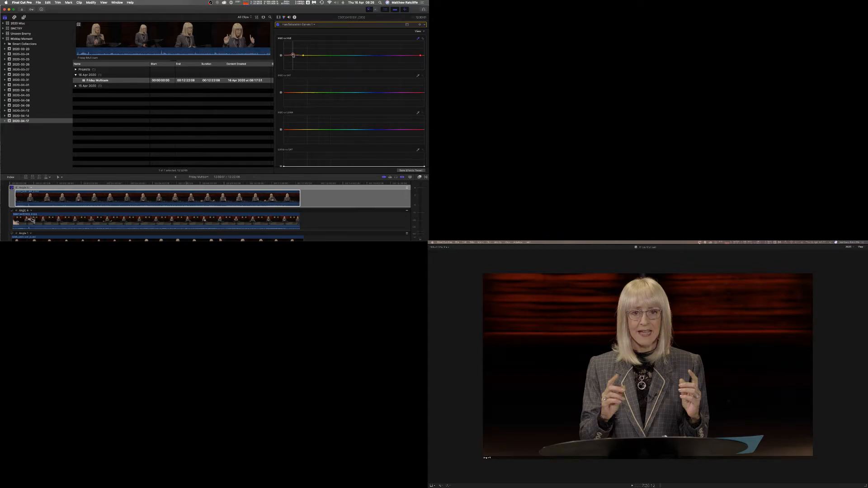
{"action": "left_click_drag", "start_coordinate": [292, 55], "coordinate": [293, 56]}
Sample the background color for the Hue vs Sat curve and raise saturation at that hue slightly.
{"action": "left_click", "coordinate": [417, 77]}
{"action": "left_click", "coordinate": [658, 324]}
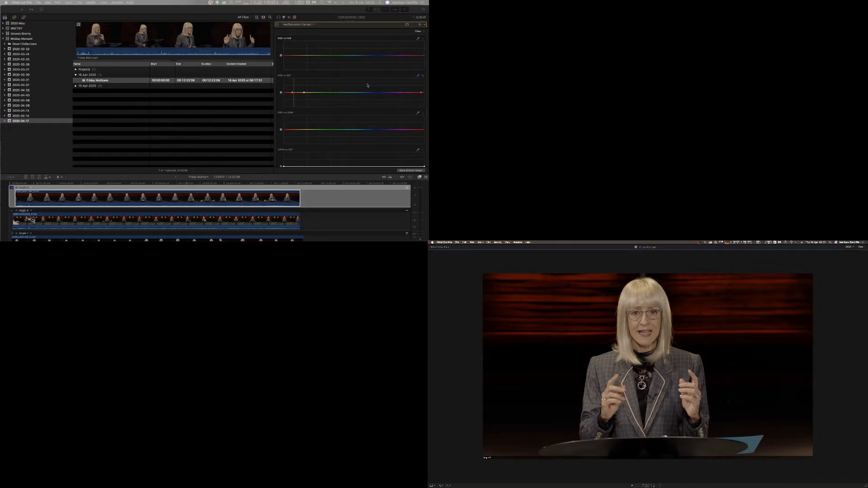
{"action": "left_click", "coordinate": [293, 90]}
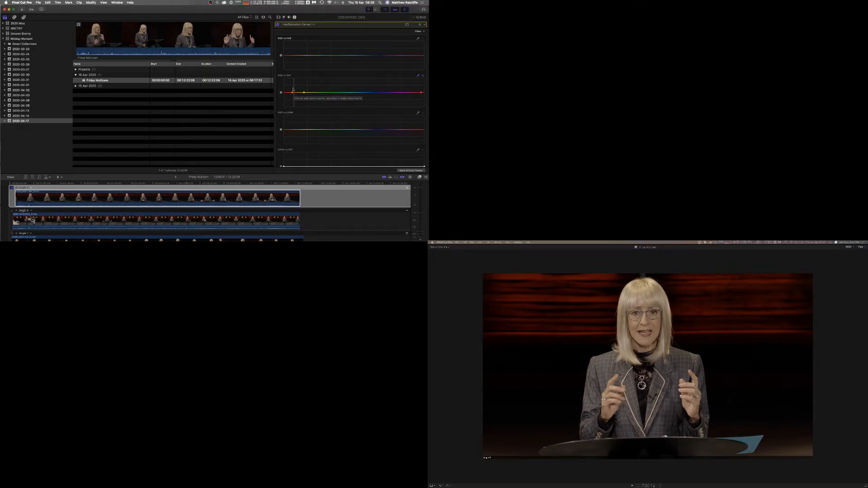
{"action": "left_click", "coordinate": [292, 93]}
{"action": "left_click_drag", "start_coordinate": [293, 86], "coordinate": [293, 89]}
{"action": "mouse_move", "coordinate": [421, 94]}
{"action": "left_mouse_down"}
{"action": "mouse_move", "coordinate": [409, 93]}
{"action": "mouse_move", "coordinate": [427, 94]}
{"action": "left_mouse_up"}
{"action": "left_click_drag", "start_coordinate": [294, 91], "coordinate": [294, 86]}
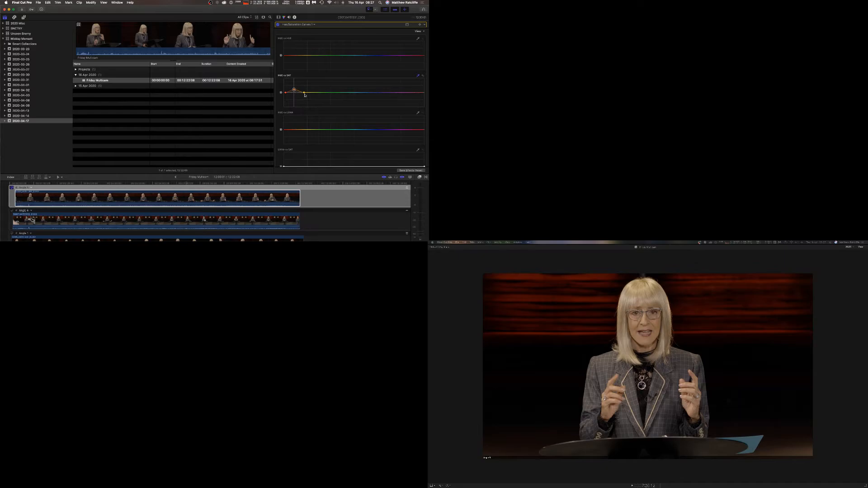
Sample the viewer for the Hue vs Luma curve and adjust the sampled point slightly.
{"action": "scroll", "coordinate": [304, 95], "scroll_direction": "down", "scroll_amount": 3}
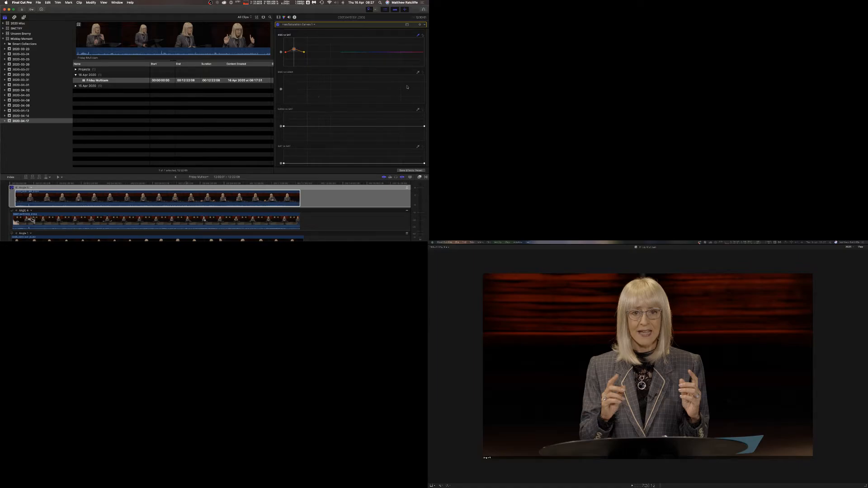
{"action": "left_click", "coordinate": [637, 324]}
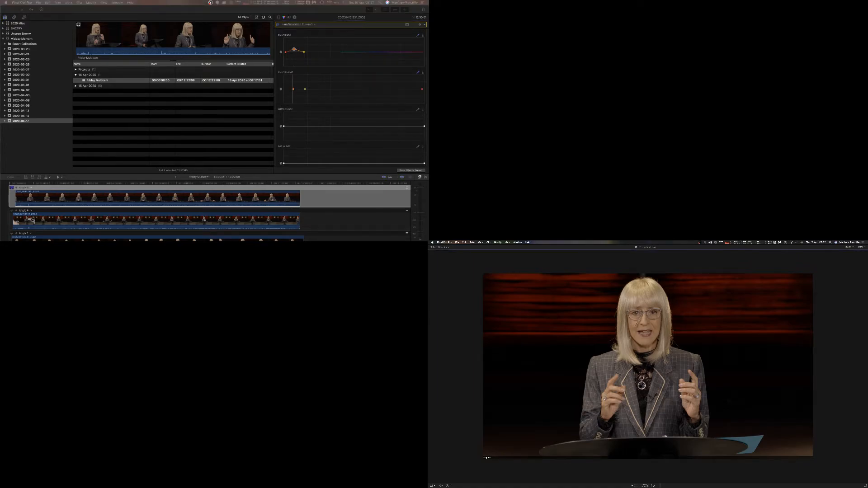
{"action": "left_click", "coordinate": [293, 87]}
{"action": "left_click_drag", "start_coordinate": [293, 89], "coordinate": [293, 89]}
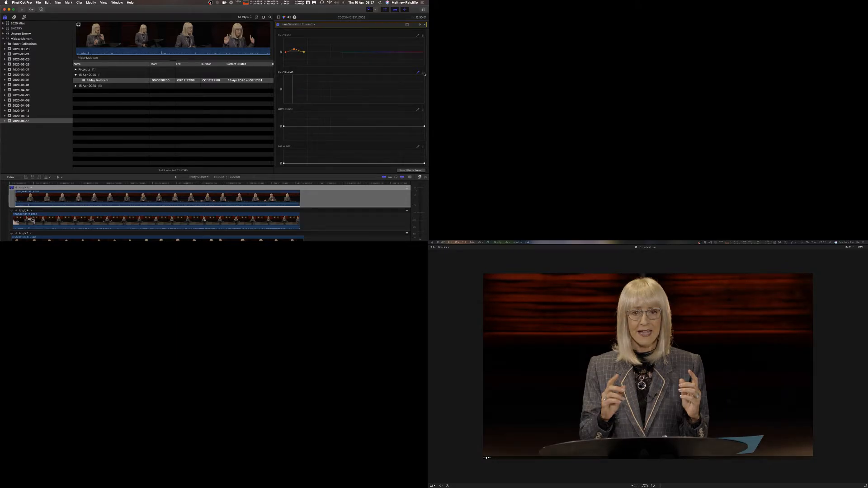
Sample a skin tone for the Orange vs Sat curve and lower its point slightly.
{"action": "scroll", "coordinate": [419, 123], "scroll_direction": "down", "scroll_amount": 5}
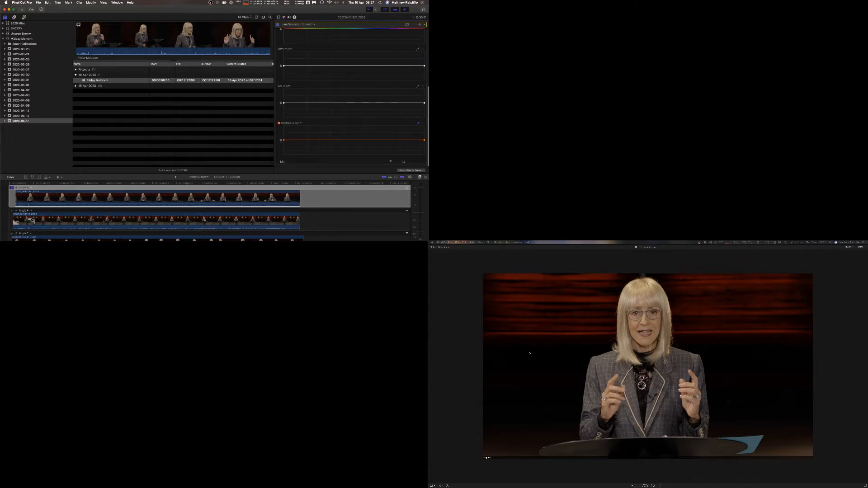
{"action": "left_click", "coordinate": [657, 321]}
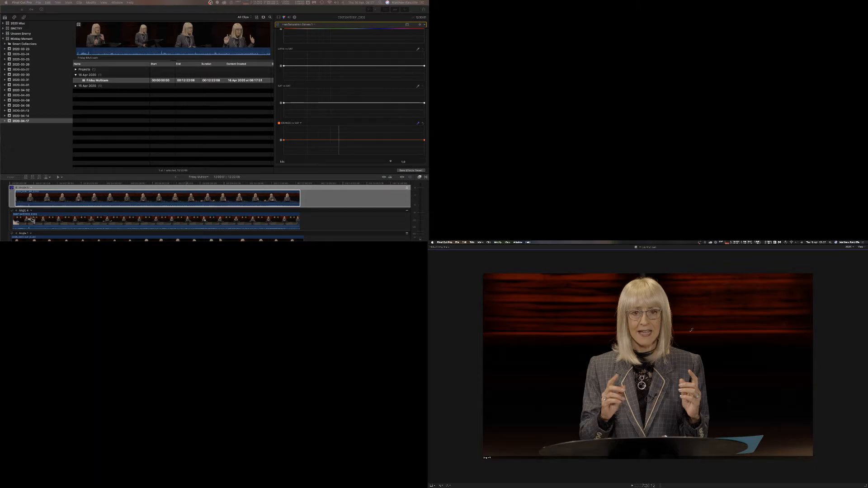
{"action": "left_click", "coordinate": [339, 142]}
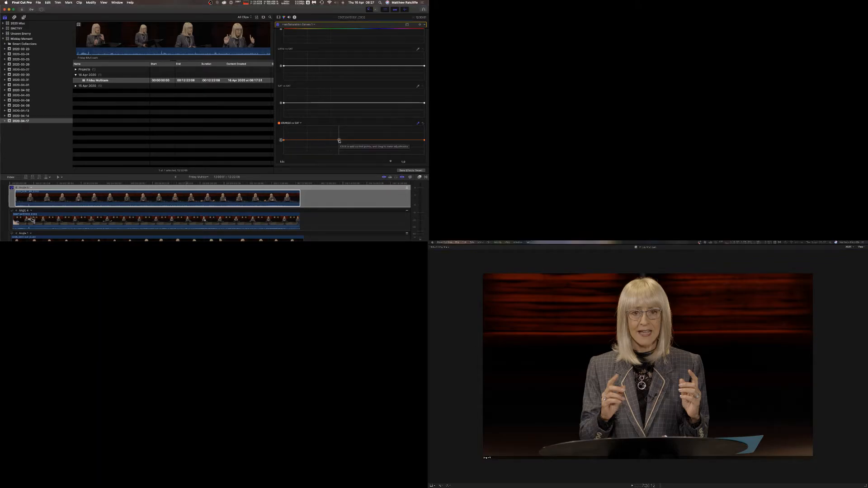
{"action": "left_click_drag", "start_coordinate": [339, 142], "coordinate": [338, 140]}
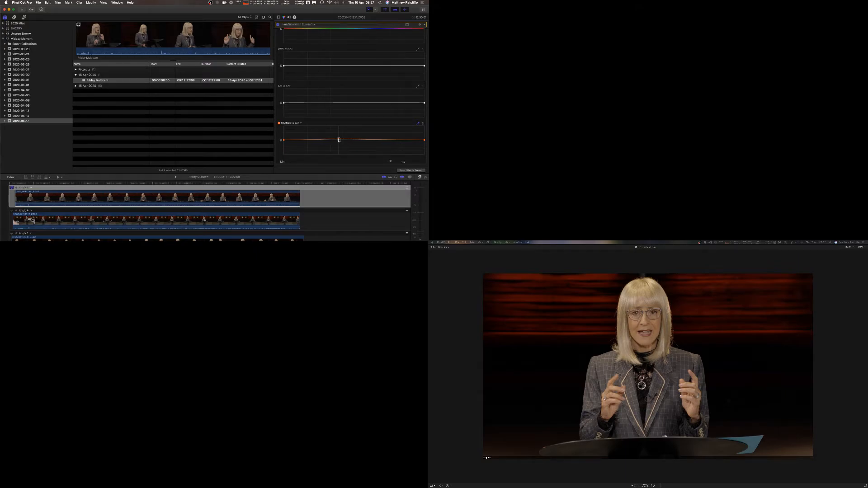
Show the video scopes again and set the viewer zoom to fit.
{"action": "left_click", "coordinate": [860, 247]}
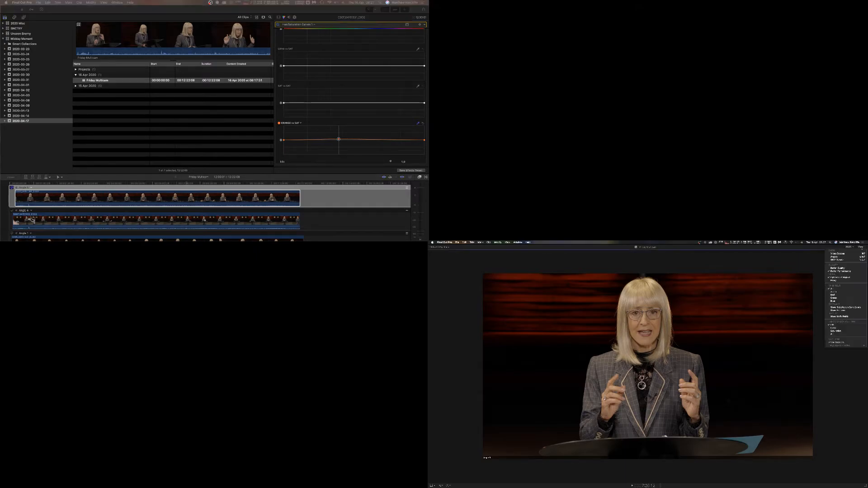
{"action": "left_click", "coordinate": [846, 253]}
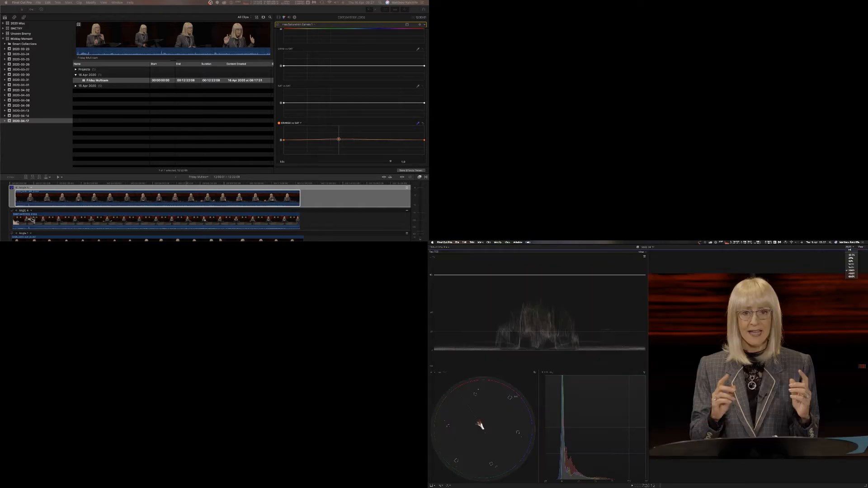
{"action": "left_click", "coordinate": [849, 248]}
{"action": "left_click", "coordinate": [851, 264]}
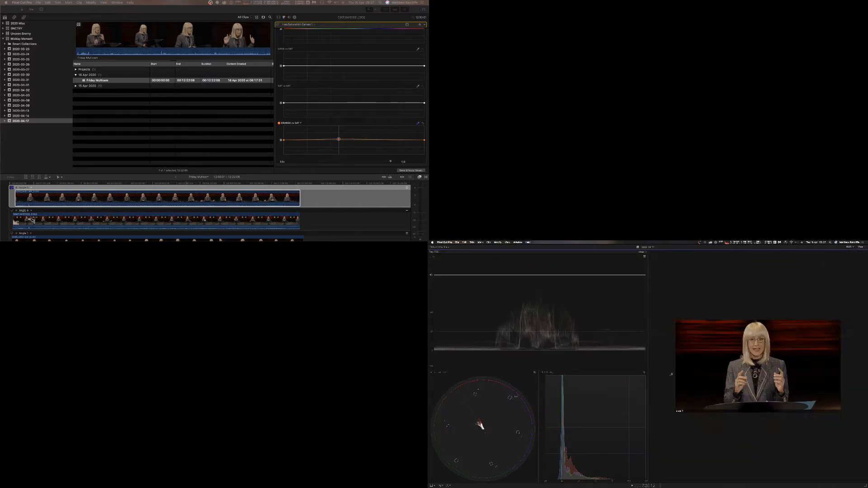
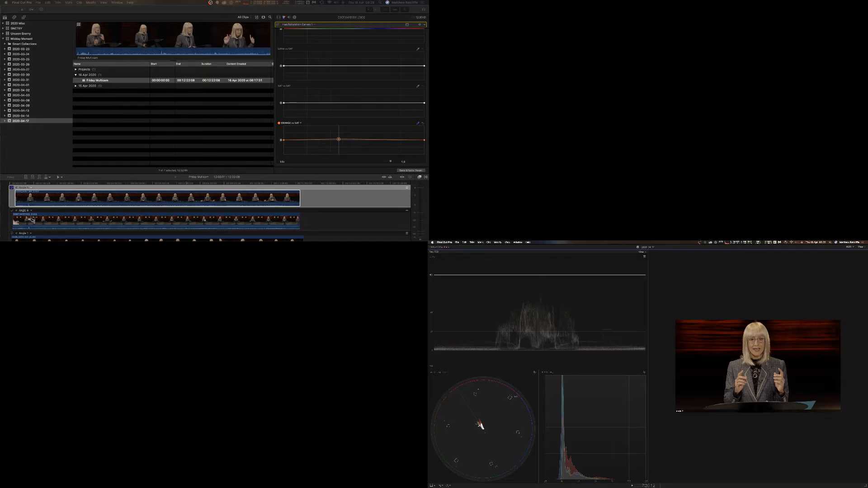
Nudge the sampled points on the Hue vs Sat and Hue vs Hue curves slightly.
{"action": "scroll", "coordinate": [309, 91], "scroll_direction": "up", "scroll_amount": 5}
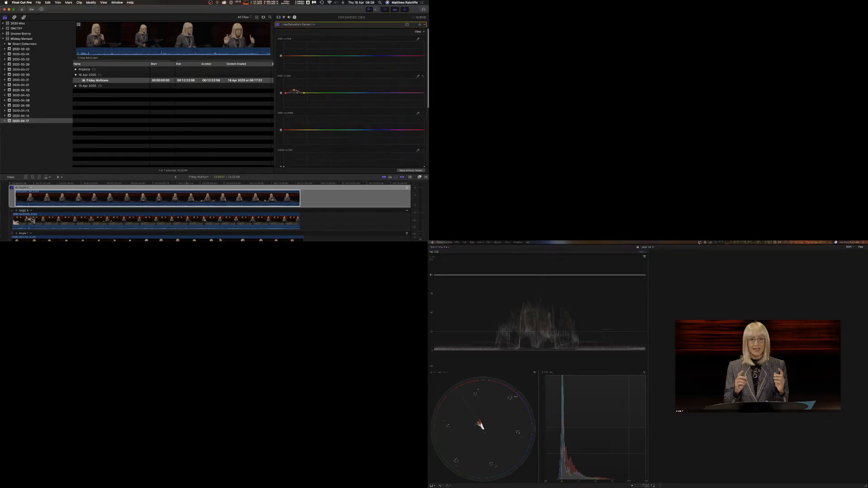
{"action": "mouse_move", "coordinate": [294, 90]}
{"action": "left_mouse_down"}
{"action": "mouse_move", "coordinate": [294, 101]}
{"action": "mouse_move", "coordinate": [294, 91]}
{"action": "left_mouse_up"}
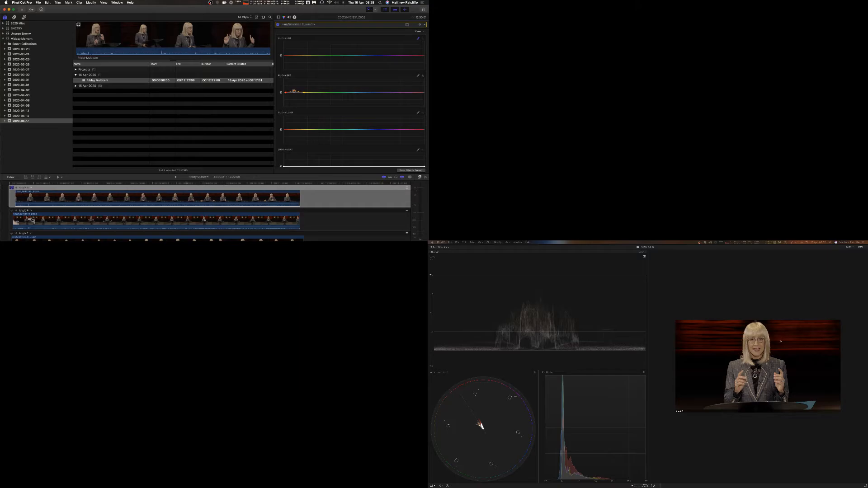
{"action": "left_click", "coordinate": [761, 346]}
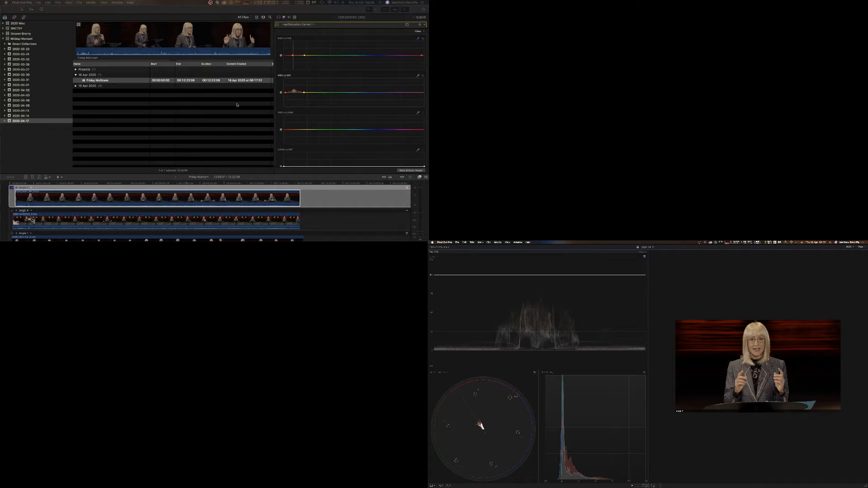
{"action": "left_click", "coordinate": [293, 57]}
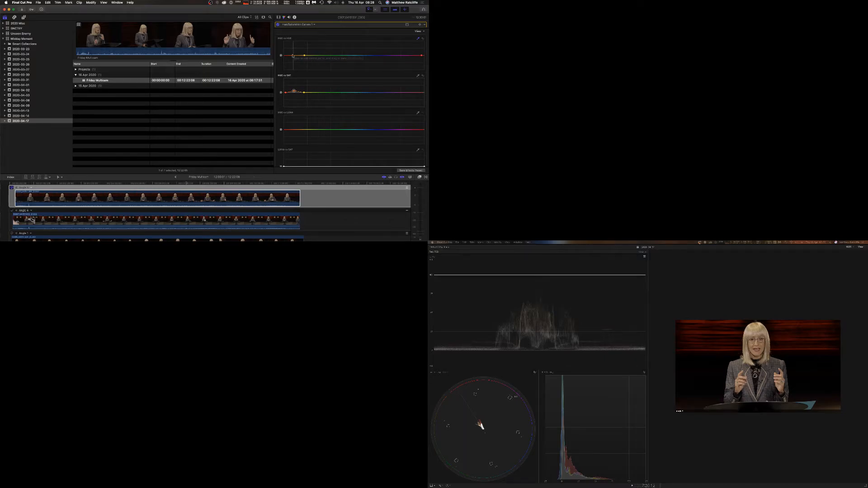
{"action": "mouse_move", "coordinate": [293, 55]}
{"action": "left_mouse_down"}
{"action": "mouse_move", "coordinate": [292, 47]}
{"action": "mouse_move", "coordinate": [291, 56]}
{"action": "left_mouse_up"}
Hide the video scopes and enlarge the viewer zoom level.
{"action": "key", "text": "super+7"}
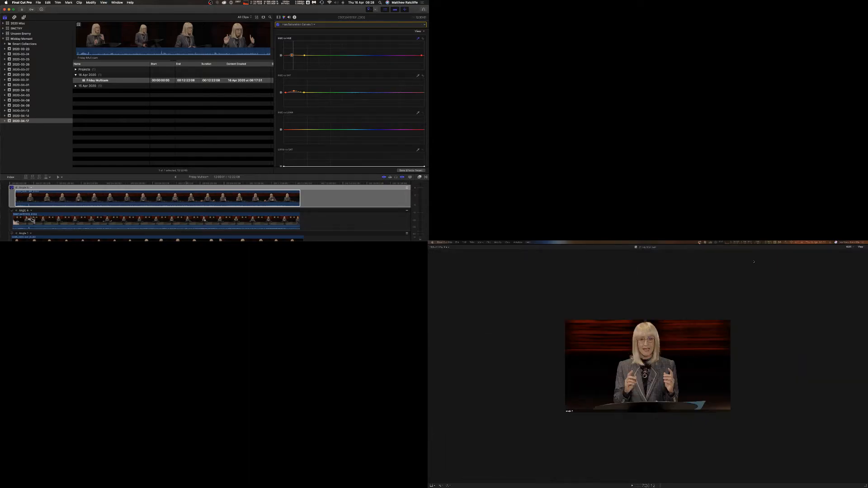
{"action": "left_click", "coordinate": [849, 247]}
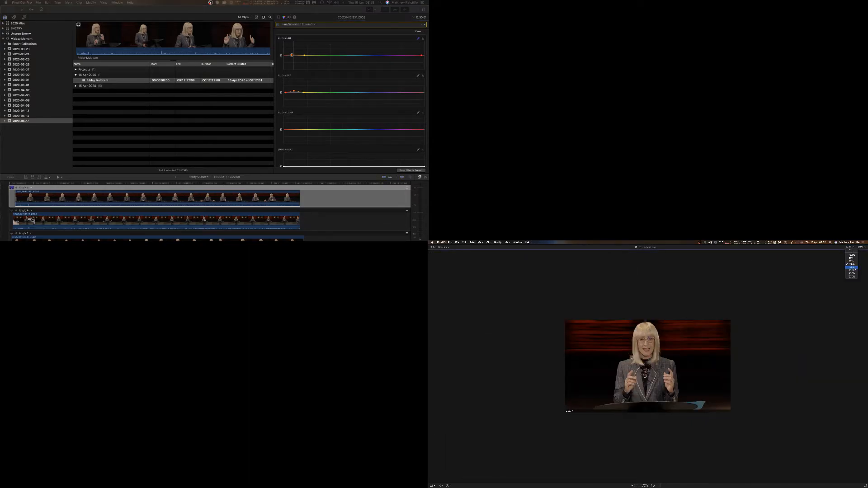
{"action": "left_click", "coordinate": [851, 269]}
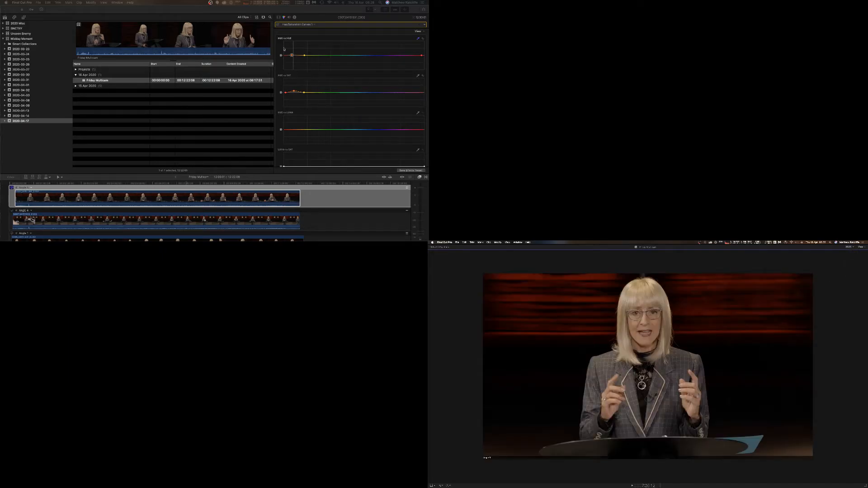
{"action": "left_click", "coordinate": [309, 13]}
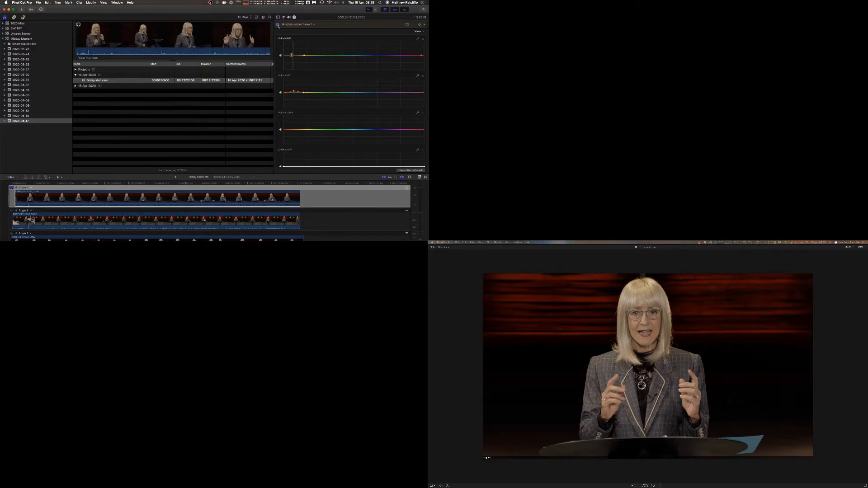
Add a Color Curves correction and place three control points along the Luma curve, nudging them slightly.
{"action": "left_click", "coordinate": [314, 25]}
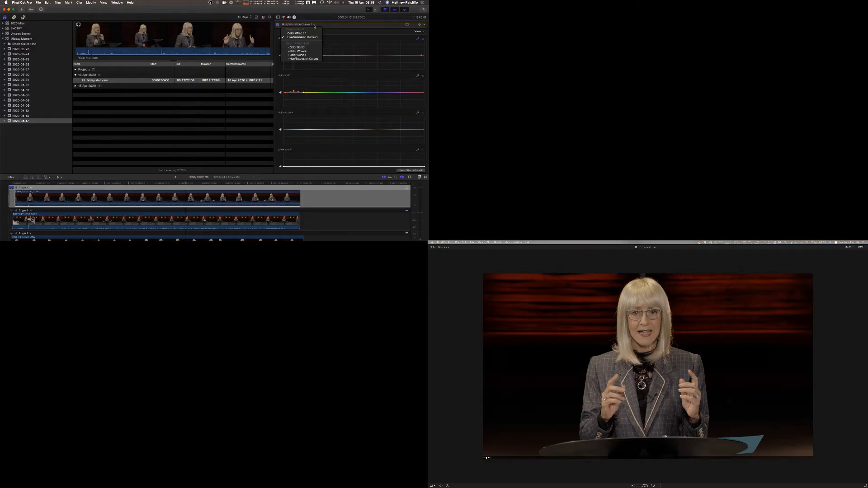
{"action": "left_click", "coordinate": [315, 54]}
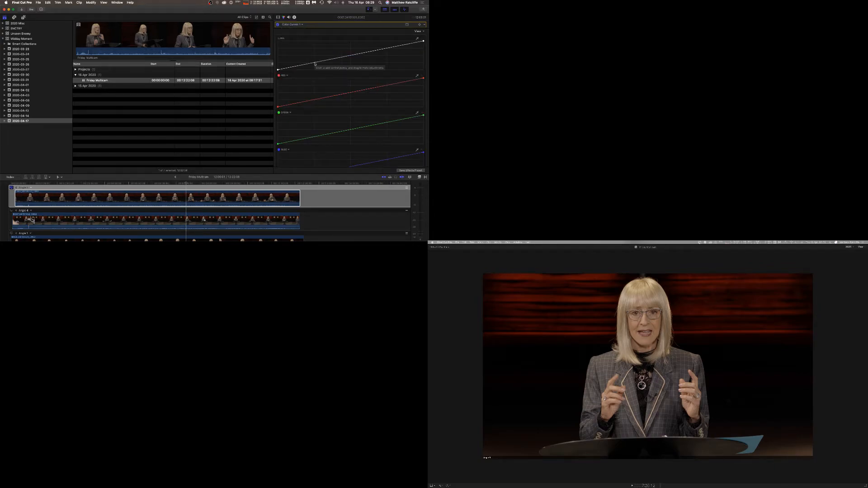
{"action": "left_click", "coordinate": [315, 63]}
{"action": "left_click", "coordinate": [352, 55]}
{"action": "left_click", "coordinate": [387, 48]}
{"action": "left_click", "coordinate": [315, 63]}
{"action": "left_click_drag", "start_coordinate": [315, 63], "coordinate": [315, 62]}
{"action": "left_click", "coordinate": [387, 47]}
{"action": "left_click", "coordinate": [314, 64]}
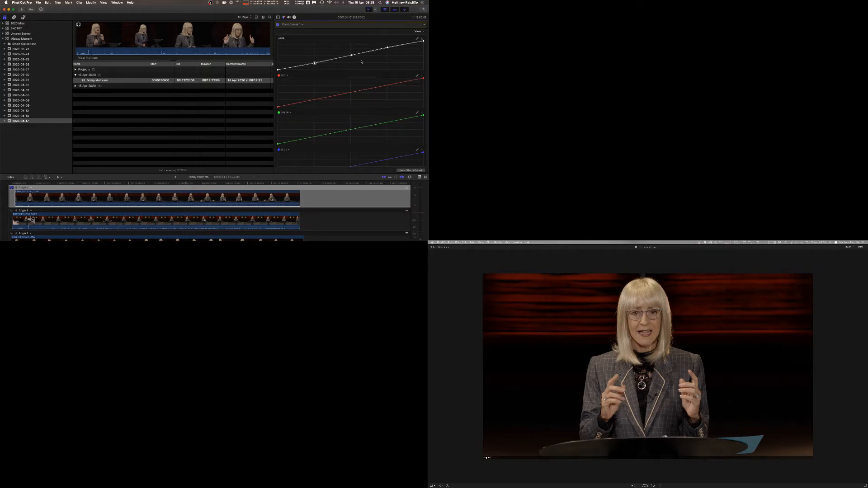
{"action": "left_click", "coordinate": [387, 47]}
{"action": "left_click_drag", "start_coordinate": [388, 48], "coordinate": [388, 49]}
{"action": "left_click_drag", "start_coordinate": [315, 64], "coordinate": [314, 64]}
{"action": "left_click_drag", "start_coordinate": [315, 63], "coordinate": [315, 65]}
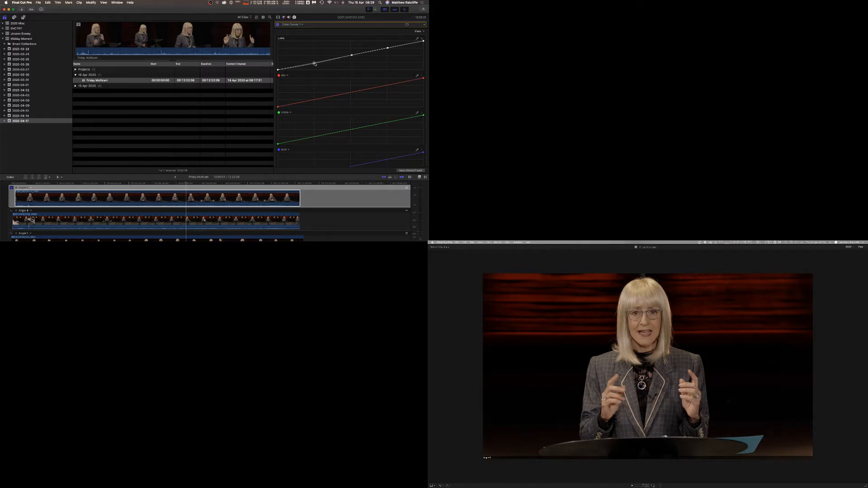
{"action": "left_click", "coordinate": [388, 48]}
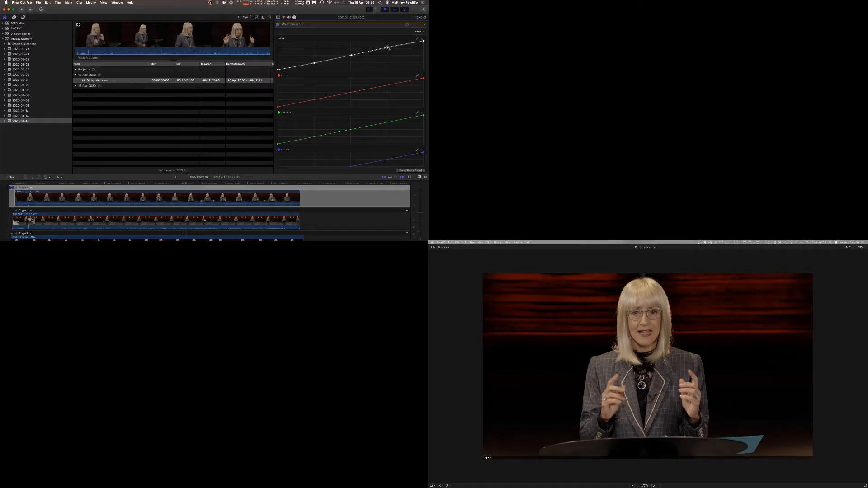
{"action": "left_click", "coordinate": [315, 63]}
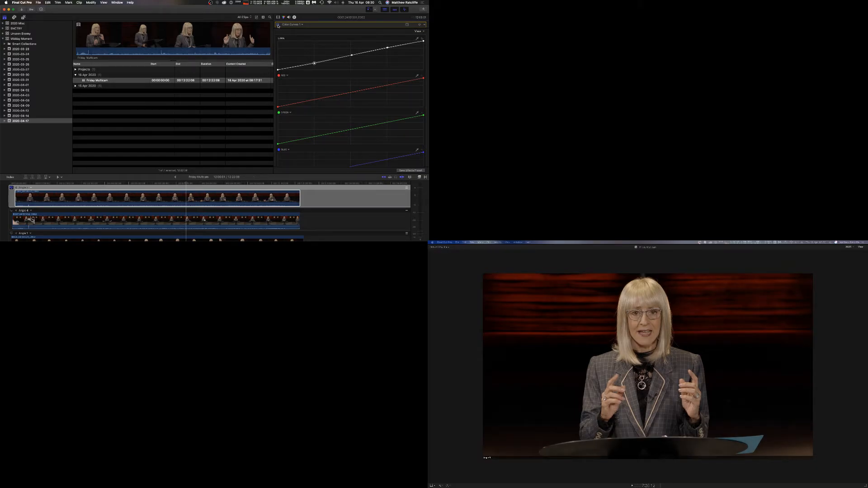
Add a color mask to the Color Curves correction and sample the subject's face and hair in the viewer.
{"action": "left_click", "coordinate": [407, 24]}
{"action": "left_click", "coordinate": [399, 33]}
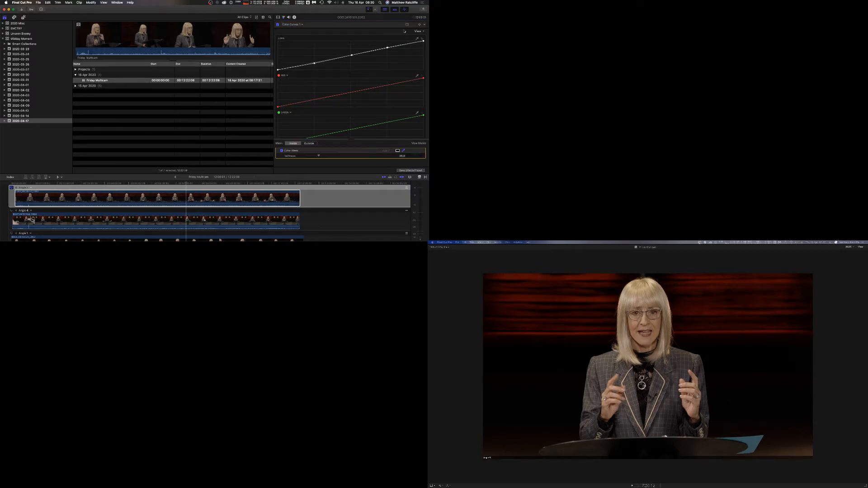
{"action": "scroll", "coordinate": [395, 76], "scroll_direction": "down", "scroll_amount": 3}
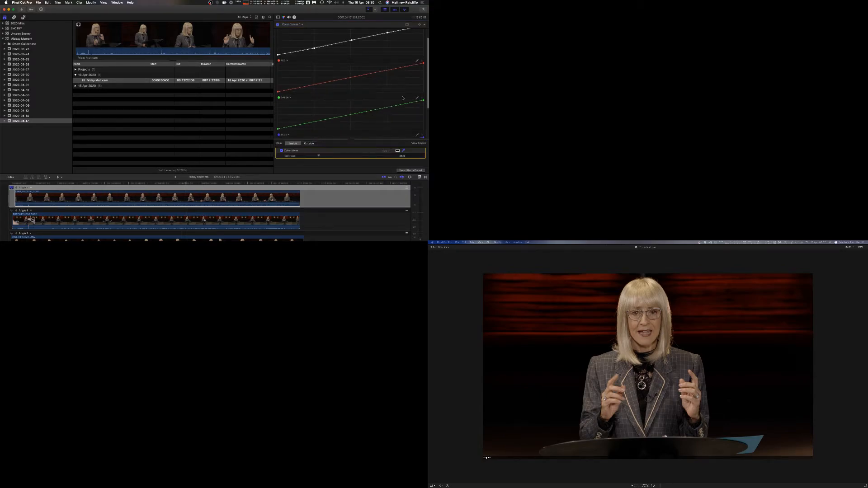
{"action": "left_click", "coordinate": [403, 150]}
{"action": "left_click_drag", "start_coordinate": [652, 324], "coordinate": [657, 322]}
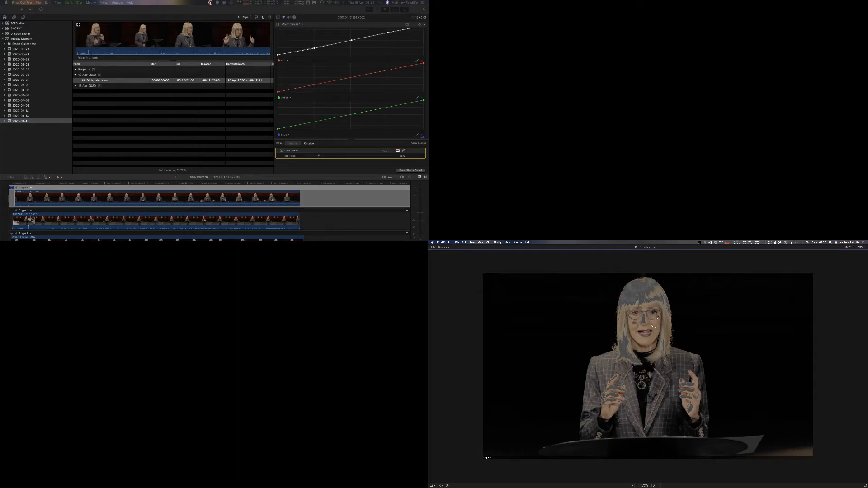
{"action": "left_click_drag", "start_coordinate": [655, 322], "coordinate": [658, 316]}
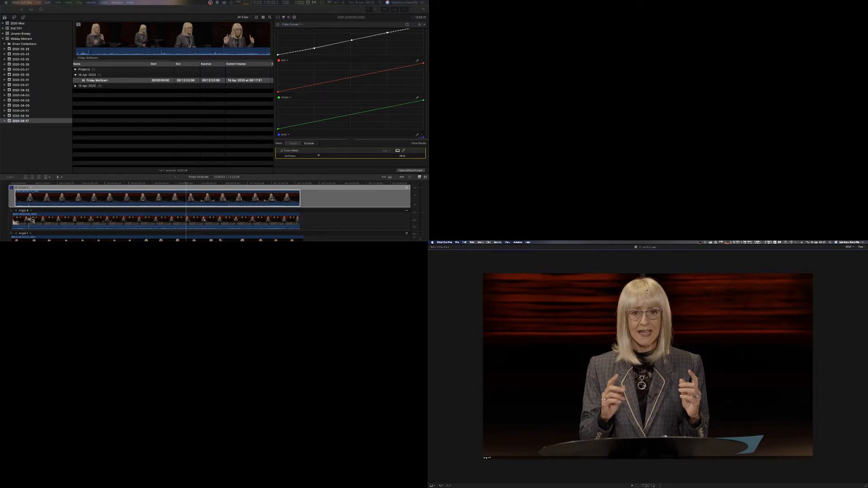
{"action": "left_click_drag", "start_coordinate": [643, 292], "coordinate": [642, 289]}
Add a Color Board correction and slightly raise the shadows and highlights pucks on its Saturation pane.
{"action": "left_click", "coordinate": [292, 26]}
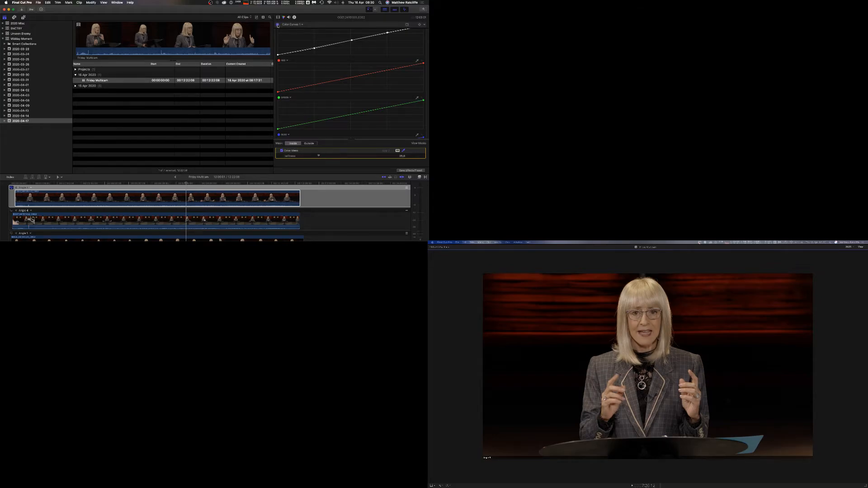
{"action": "left_click", "coordinate": [301, 25]}
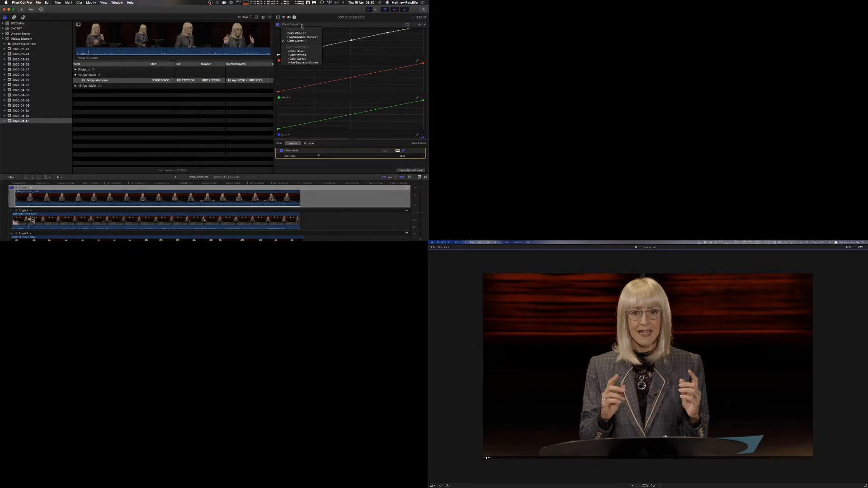
{"action": "left_click", "coordinate": [308, 52]}
{"action": "left_click", "coordinate": [374, 31]}
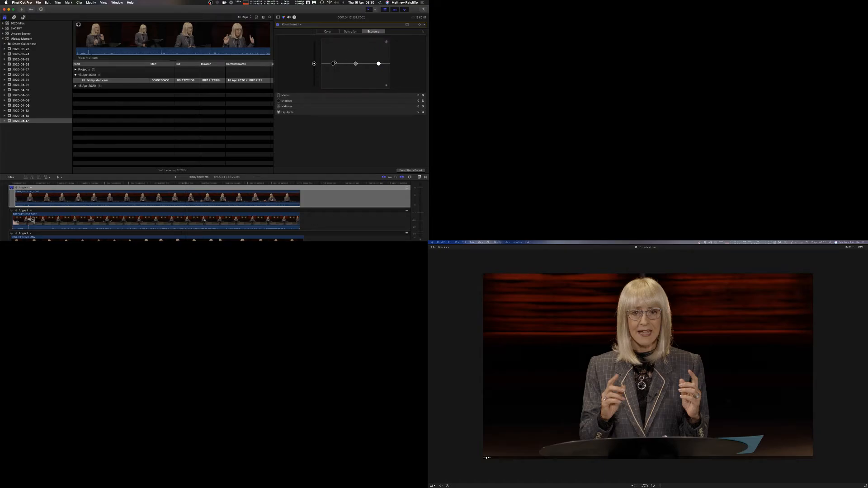
{"action": "left_click", "coordinate": [349, 32]}
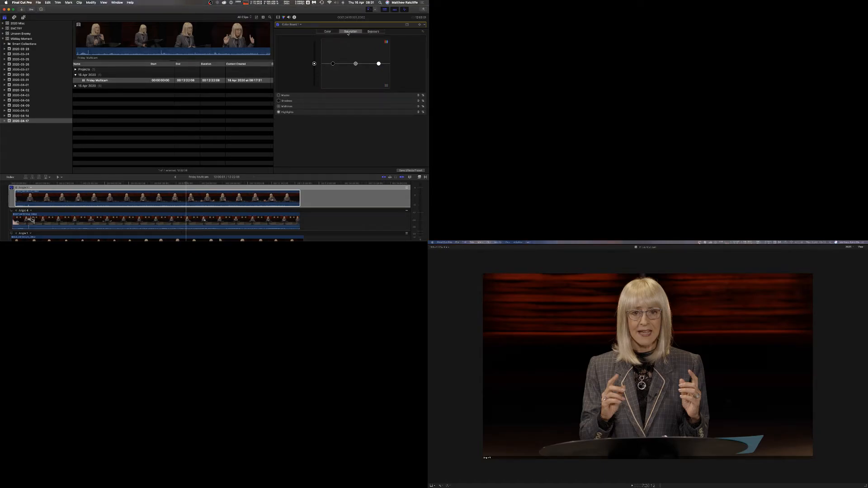
{"action": "mouse_move", "coordinate": [333, 67]}
{"action": "left_mouse_down"}
{"action": "mouse_move", "coordinate": [335, 96]}
{"action": "mouse_move", "coordinate": [336, 67]}
{"action": "left_mouse_up"}
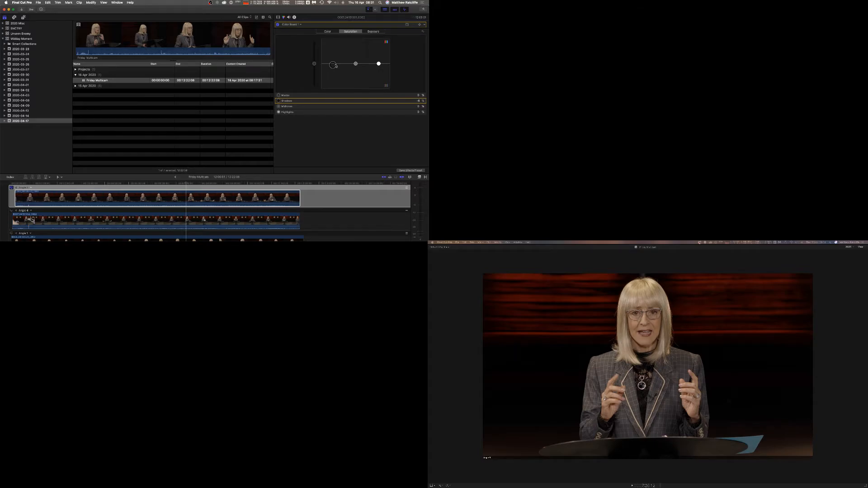
{"action": "mouse_move", "coordinate": [379, 64]}
{"action": "left_mouse_down"}
{"action": "mouse_move", "coordinate": [379, 48]}
{"action": "mouse_move", "coordinate": [378, 79]}
{"action": "mouse_move", "coordinate": [378, 47]}
{"action": "mouse_move", "coordinate": [379, 62]}
{"action": "left_mouse_up"}
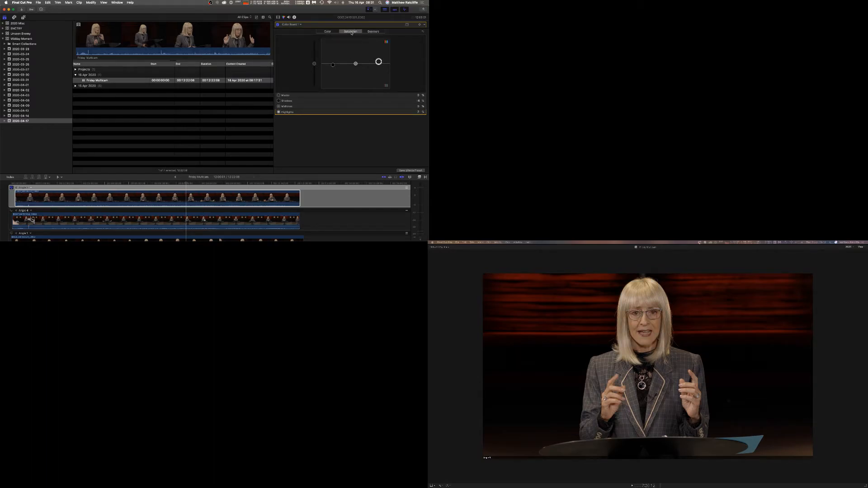
{"action": "left_click", "coordinate": [328, 32]}
{"action": "left_click", "coordinate": [374, 32]}
{"action": "left_click", "coordinate": [327, 32]}
{"action": "left_click", "coordinate": [297, 24]}
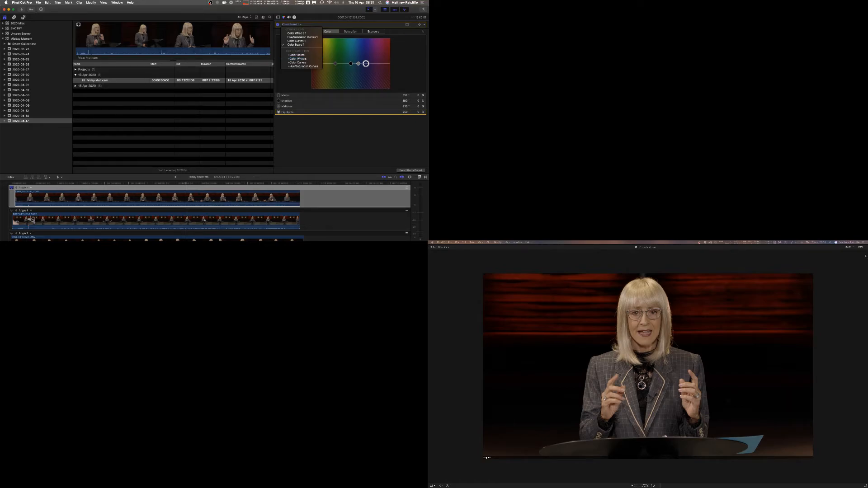
{"action": "key", "text": "Escape"}
Set the viewer zoom to fit and toggle the Color Board effect off and on to compare.
{"action": "left_click", "coordinate": [849, 247]}
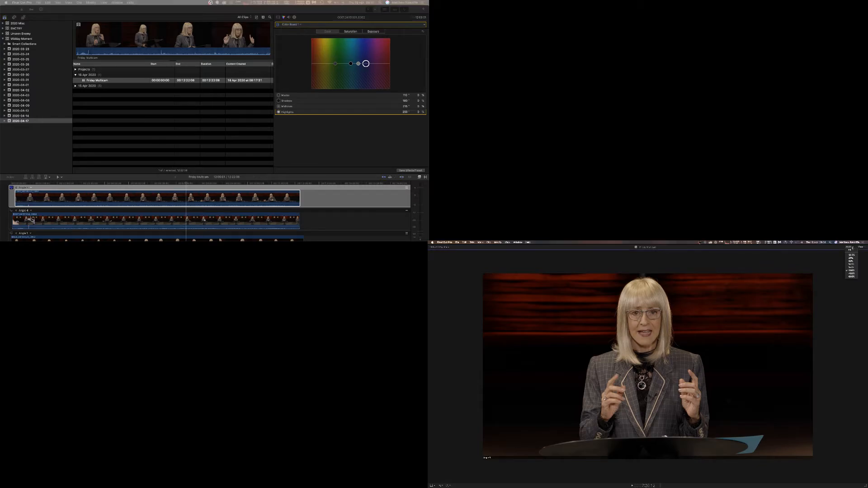
{"action": "left_click", "coordinate": [852, 264]}
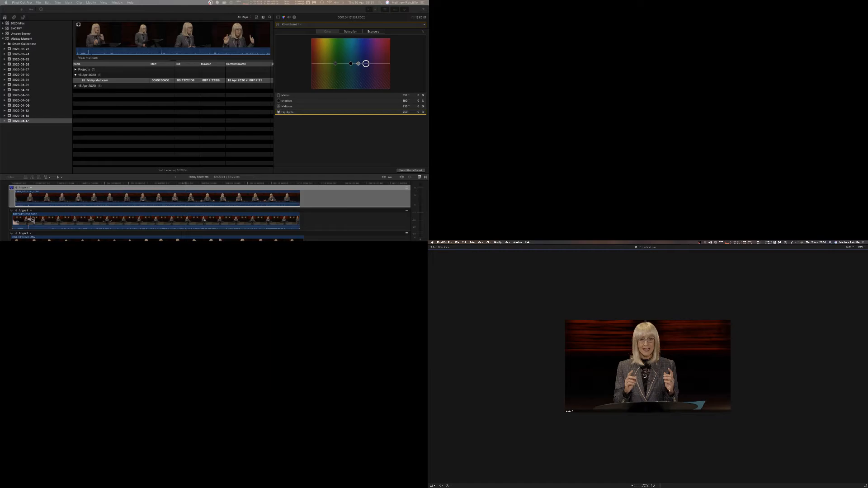
{"action": "left_click", "coordinate": [279, 19]}
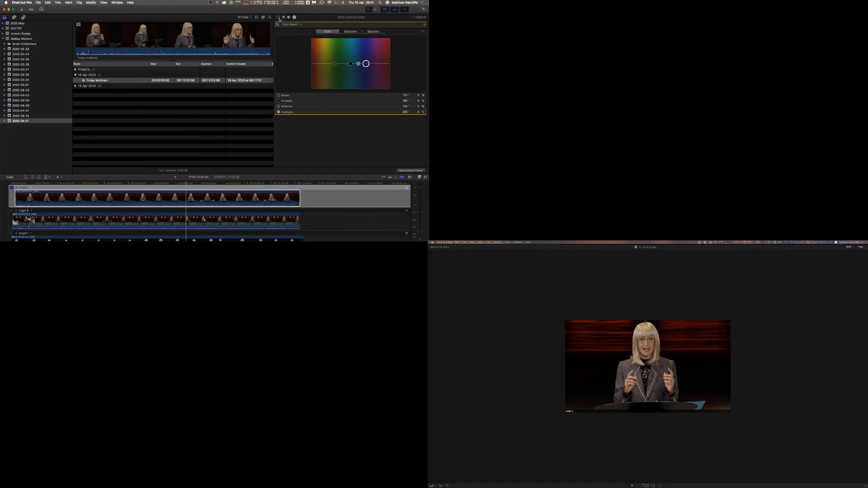
{"action": "left_click", "coordinate": [277, 17]}
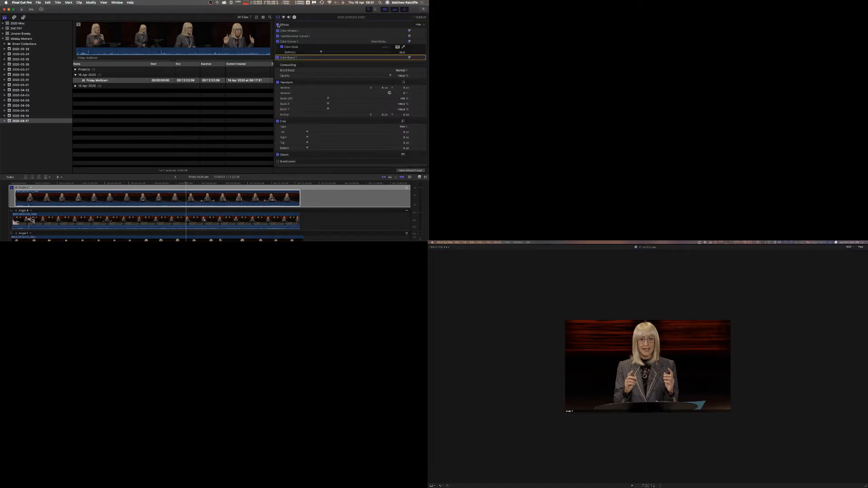
{"action": "left_click", "coordinate": [277, 25]}
{"action": "left_click", "coordinate": [277, 25]}
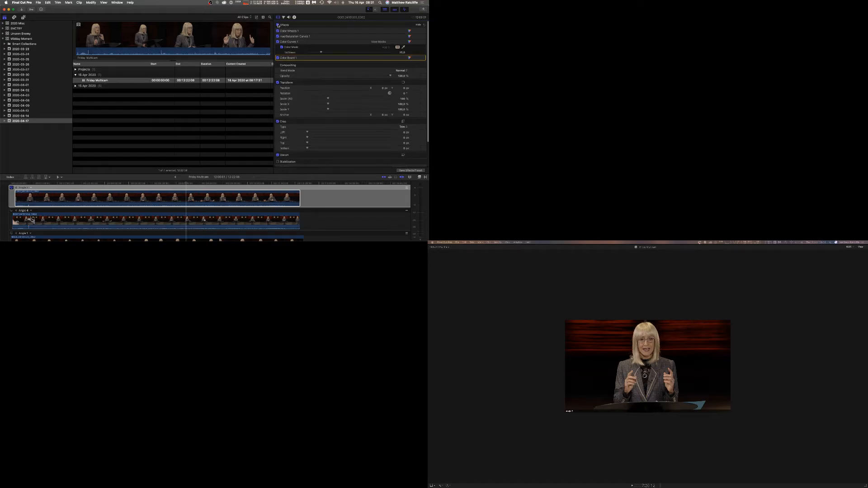
{"action": "key", "text": "super+6"}
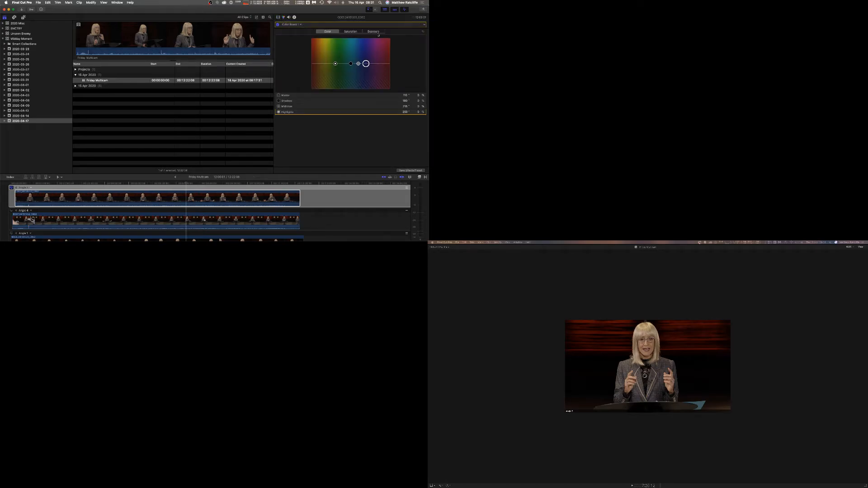
Add a Color Wheels correction and adjust the Shadows wheel's saturation and brightness slightly.
{"action": "left_click", "coordinate": [301, 25]}
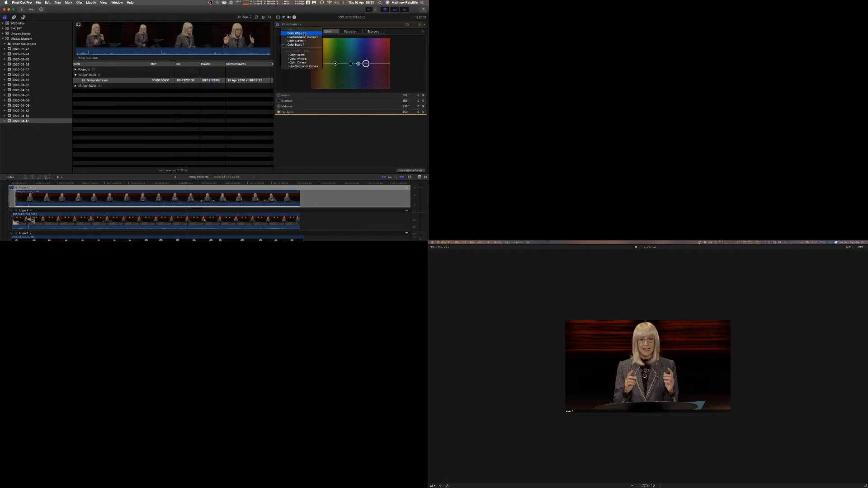
{"action": "left_click", "coordinate": [303, 59]}
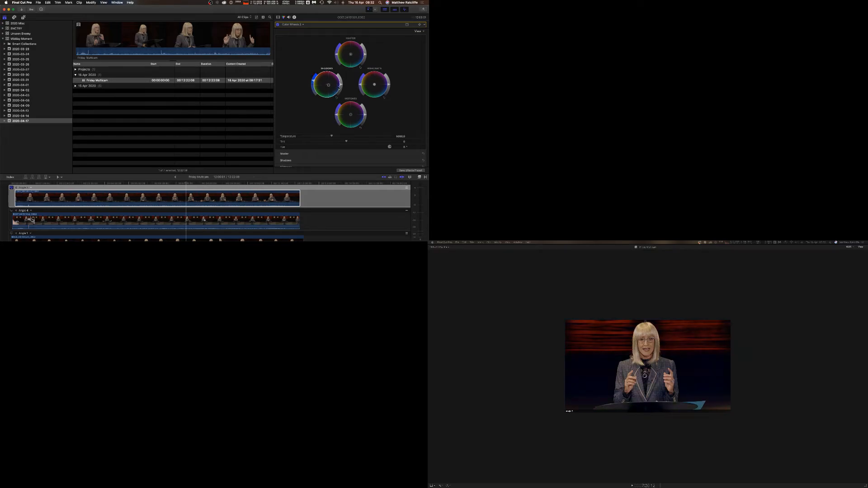
{"action": "mouse_move", "coordinate": [339, 88]}
{"action": "left_mouse_down"}
{"action": "mouse_move", "coordinate": [320, 88]}
{"action": "mouse_move", "coordinate": [327, 85]}
{"action": "left_mouse_up"}
{"action": "left_click_drag", "start_coordinate": [341, 85], "coordinate": [342, 90]}
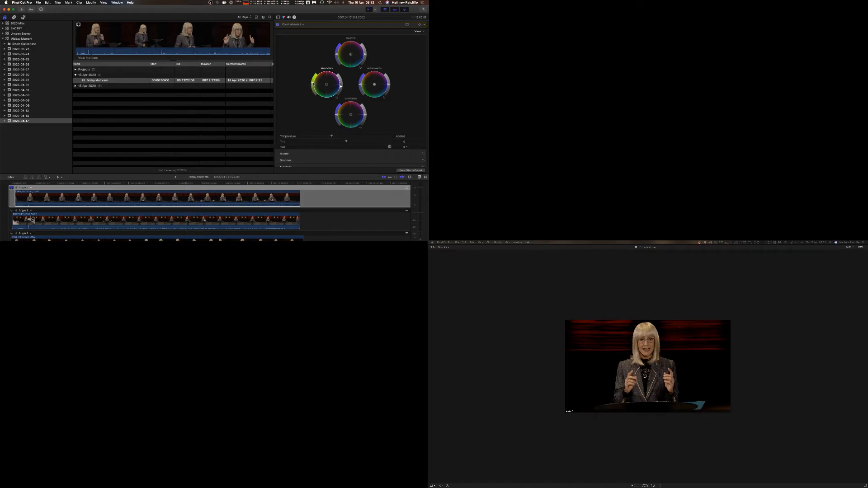
{"action": "left_click", "coordinate": [408, 24]}
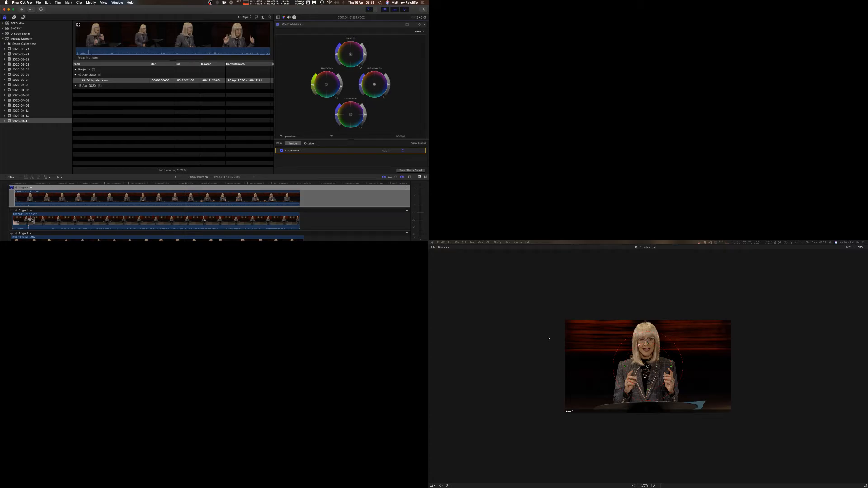
{"action": "left_click", "coordinate": [332, 153]}
{"action": "key", "text": "Delete"}
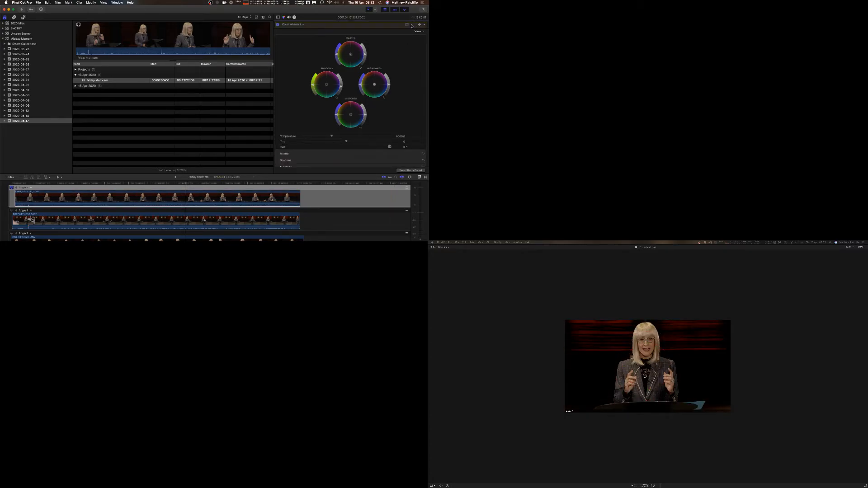
Add a color mask to the second Color Wheels correction and sample the red background in the viewer.
{"action": "left_click", "coordinate": [411, 25]}
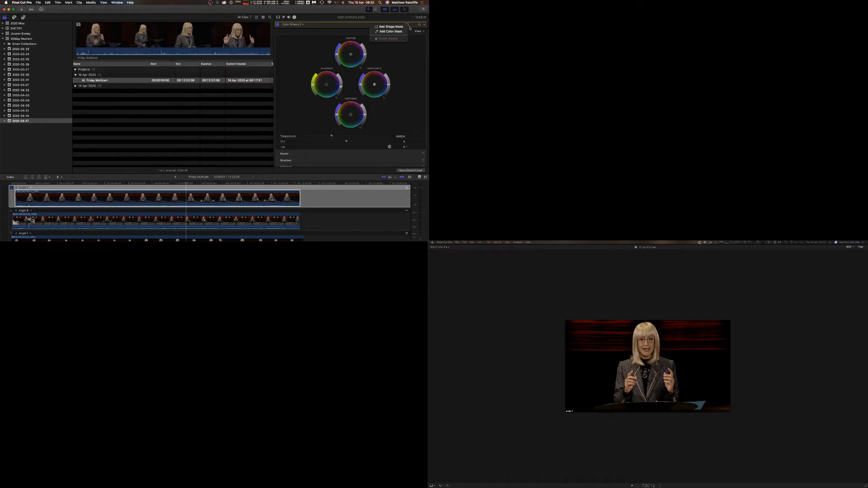
{"action": "left_click", "coordinate": [390, 32]}
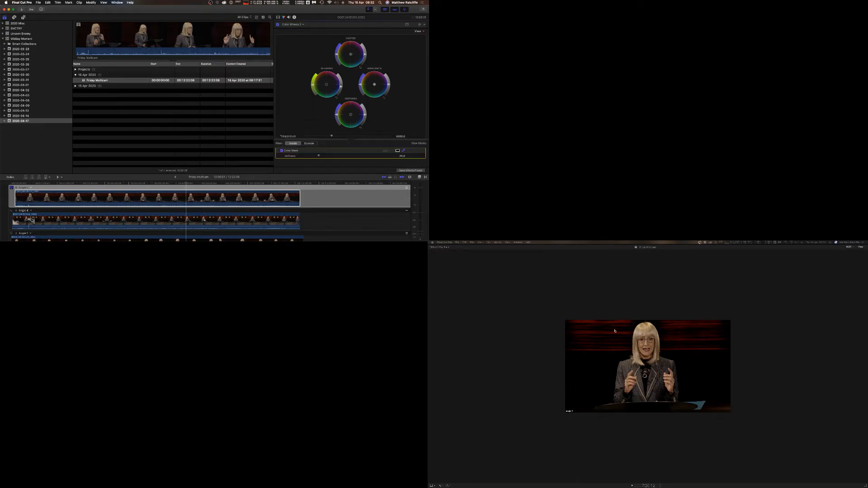
{"action": "left_click", "coordinate": [619, 333]}
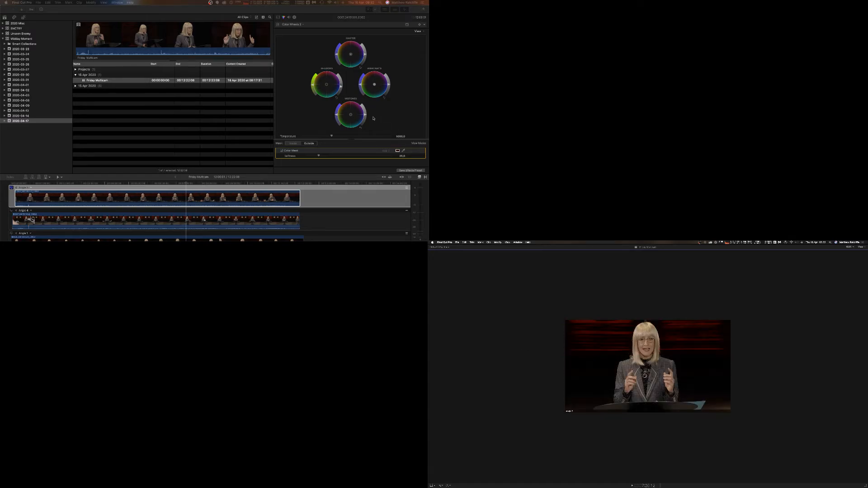
Delete the second Color Wheels correction from the clip's effects list.
{"action": "left_click", "coordinate": [284, 25]}
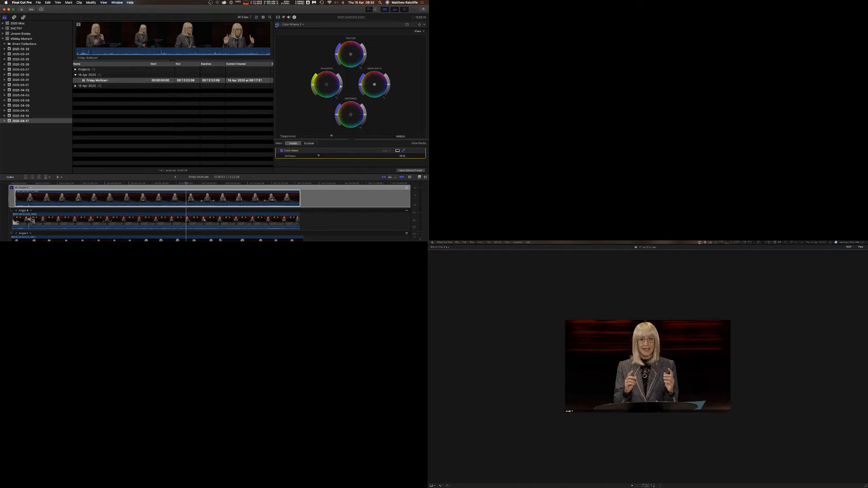
{"action": "left_click", "coordinate": [290, 25]}
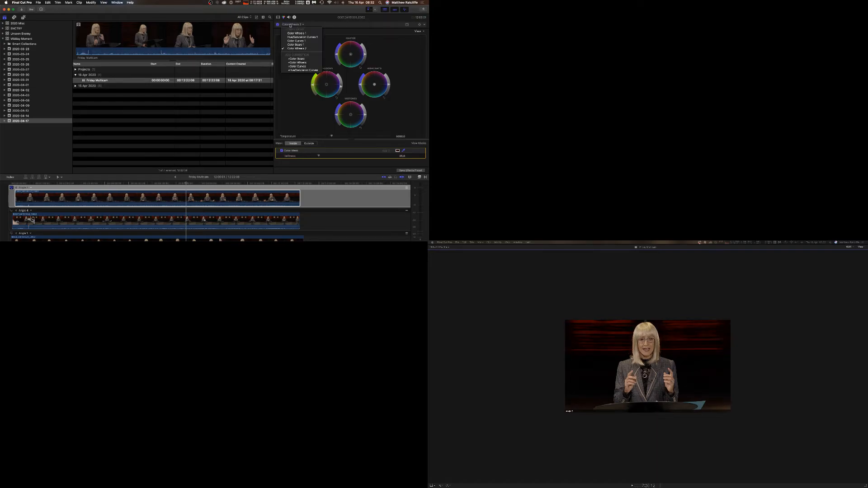
{"action": "left_click", "coordinate": [319, 23]}
{"action": "left_click", "coordinate": [278, 17]}
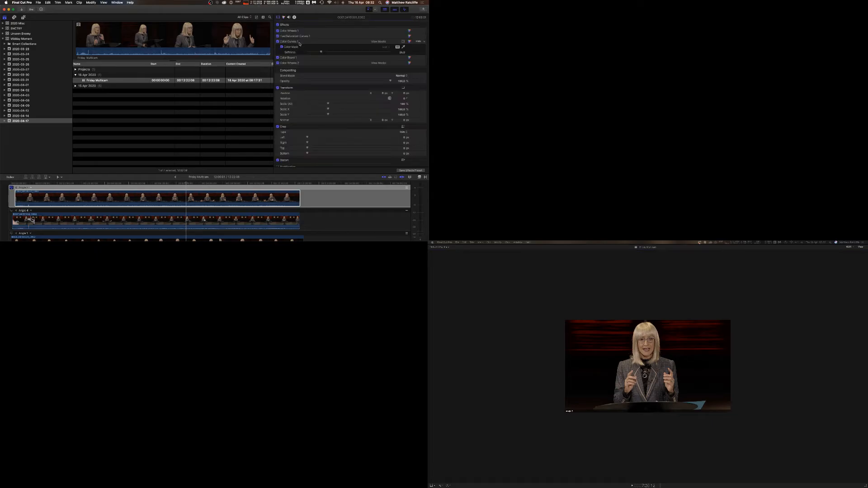
{"action": "left_click", "coordinate": [293, 64]}
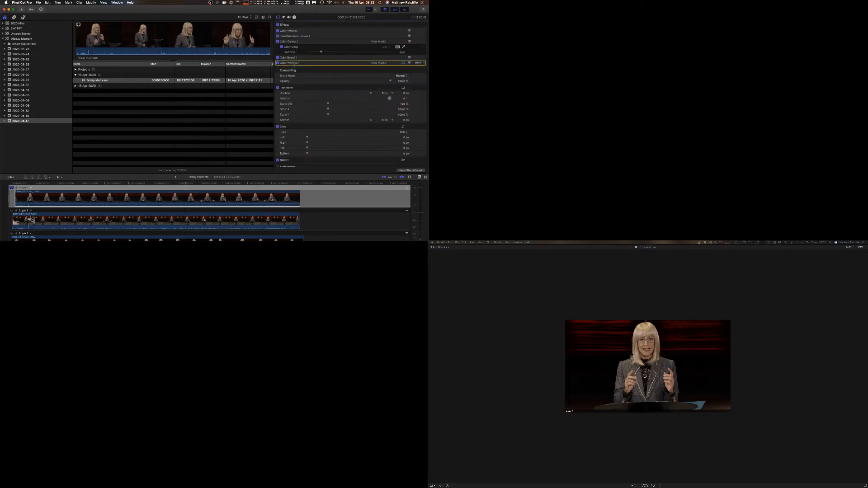
{"action": "key", "text": "Delete"}
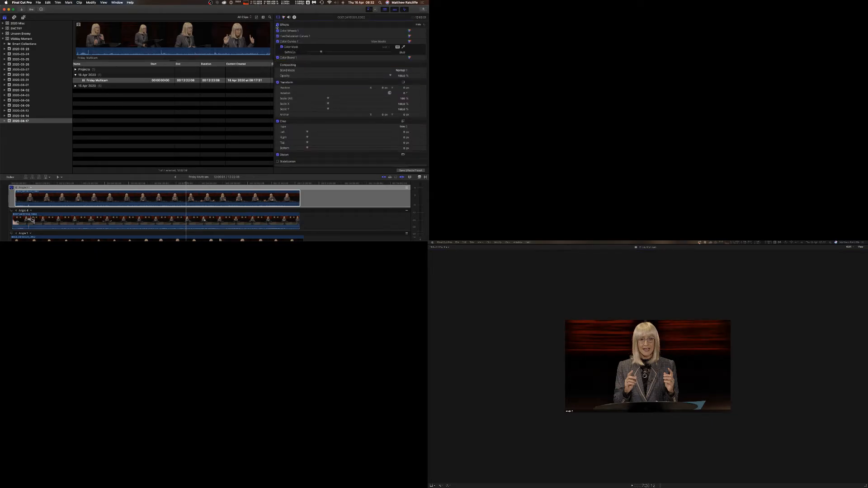
Toggle the clip's effects off and on to compare the correction.
{"action": "left_click", "coordinate": [277, 26]}
{"action": "left_click", "coordinate": [277, 25]}
{"action": "left_click", "coordinate": [277, 26]}
{"action": "left_click", "coordinate": [277, 26]}
Paste the copied colour-correction effects onto the Angle 4 clip using Paste Attributes.
{"action": "left_click", "coordinate": [187, 199]}
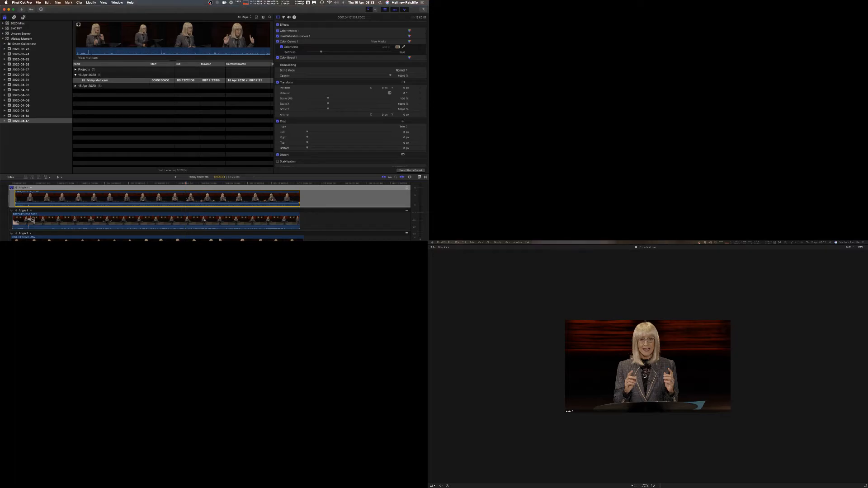
{"action": "scroll", "coordinate": [186, 199], "scroll_direction": "down", "scroll_amount": 1}
{"action": "scroll", "coordinate": [186, 199], "scroll_direction": "down", "scroll_amount": 2}
{"action": "left_click", "coordinate": [187, 200]}
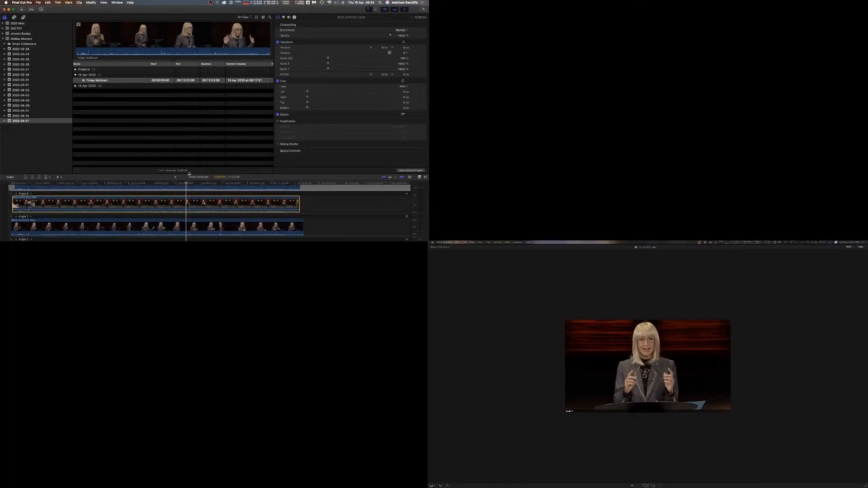
{"action": "left_click_drag", "start_coordinate": [190, 174], "coordinate": [190, 108]}
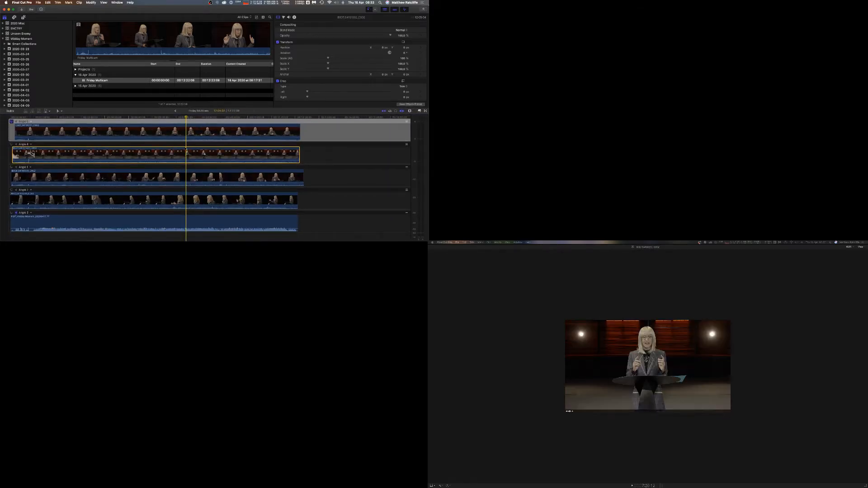
{"action": "left_click", "coordinate": [48, 3]}
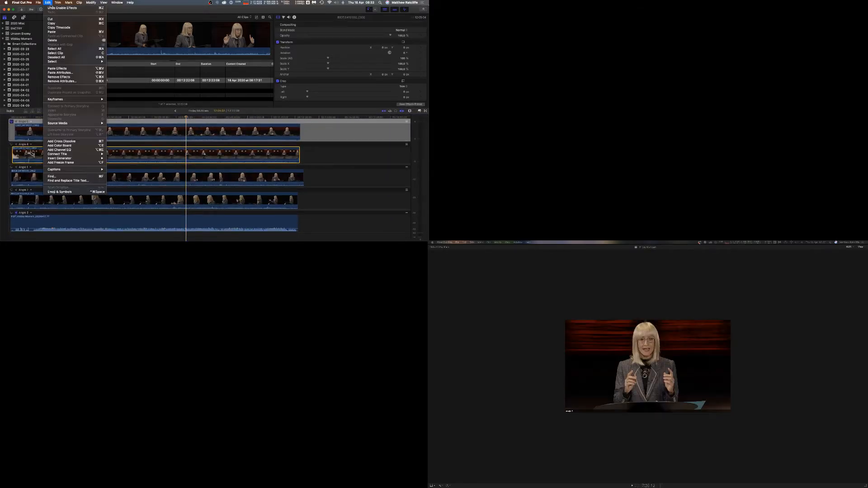
{"action": "left_click", "coordinate": [67, 72]}
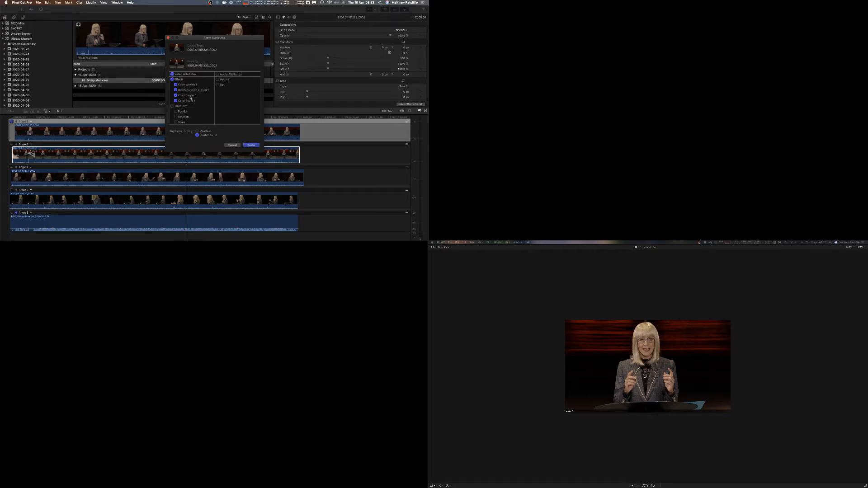
{"action": "left_click", "coordinate": [250, 145]}
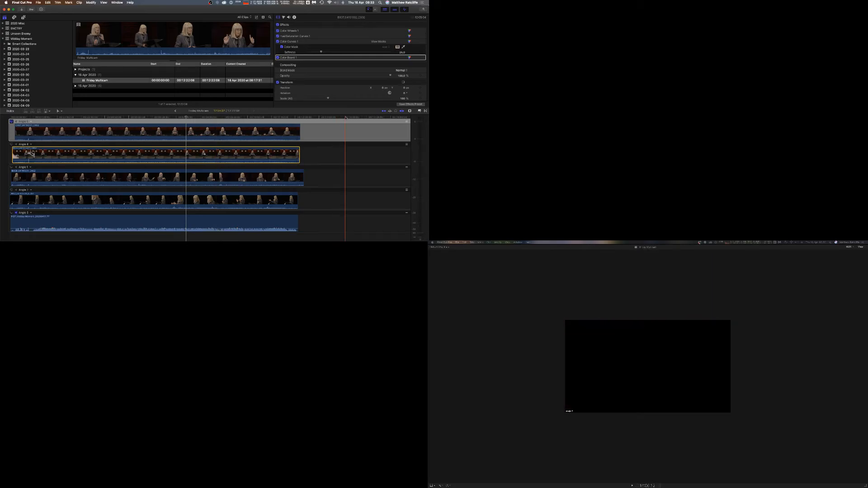
Monitor the Angle 4 clip and toggle its effects off and on to compare.
{"action": "left_click", "coordinate": [12, 145]}
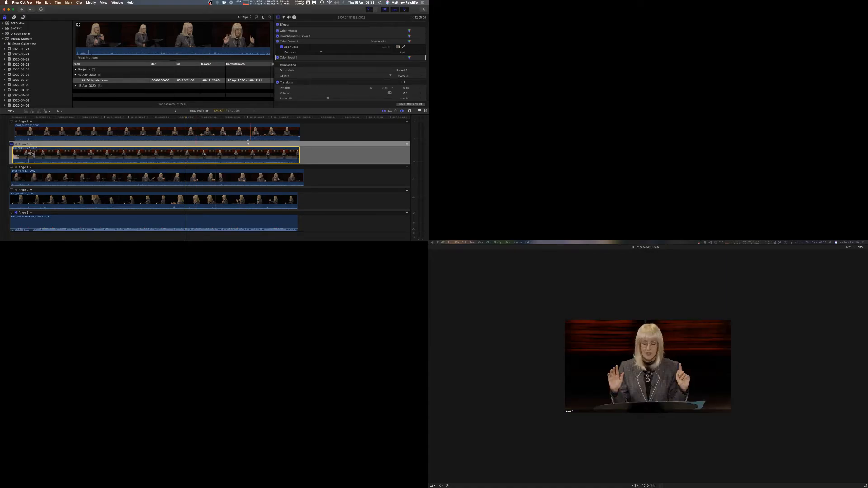
{"action": "left_click", "coordinate": [278, 25]}
{"action": "left_click", "coordinate": [278, 25]}
Paste the copied colour-correction effects onto the Angle 1 clip using Paste Attributes.
{"action": "left_click", "coordinate": [189, 178]}
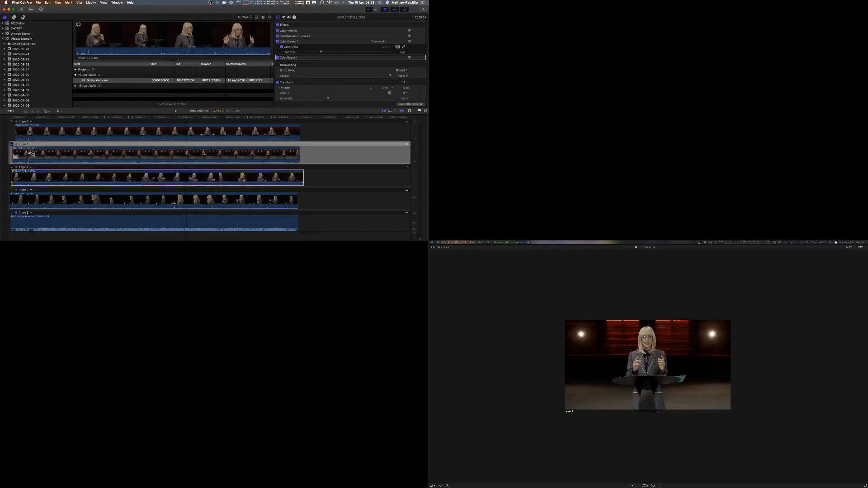
{"action": "left_click", "coordinate": [11, 168]}
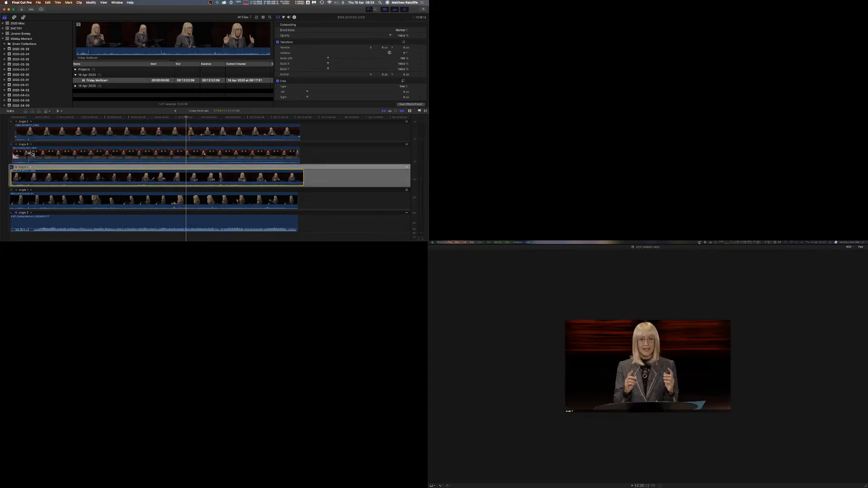
{"action": "left_click", "coordinate": [189, 131]}
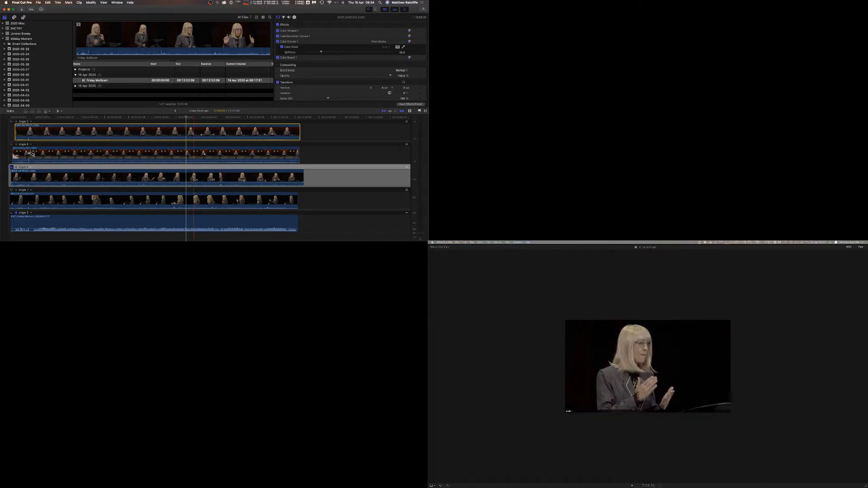
{"action": "left_click", "coordinate": [187, 183]}
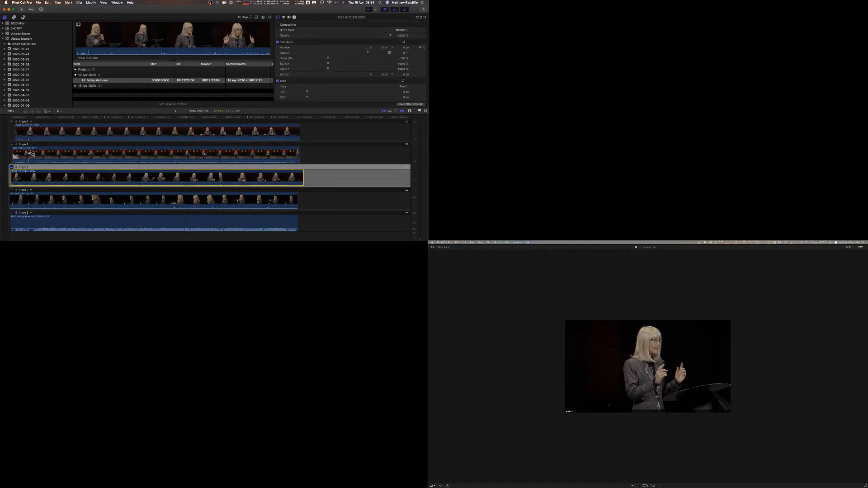
{"action": "left_click", "coordinate": [47, 3]}
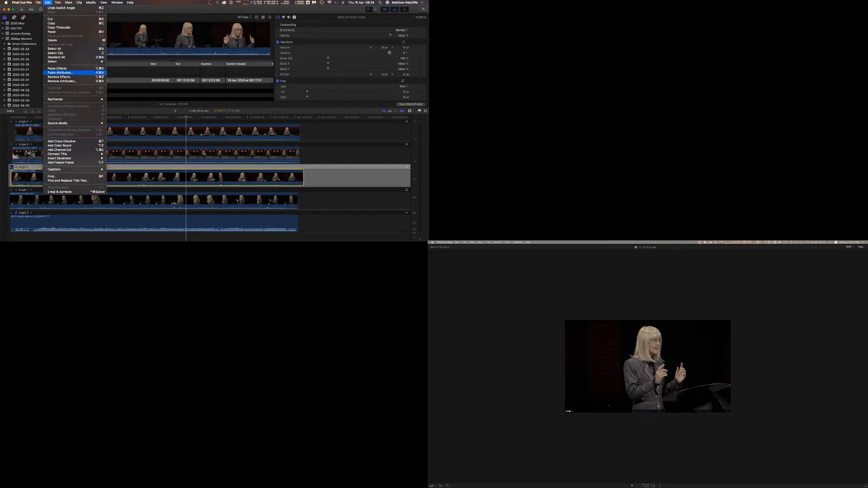
{"action": "left_click", "coordinate": [60, 72]}
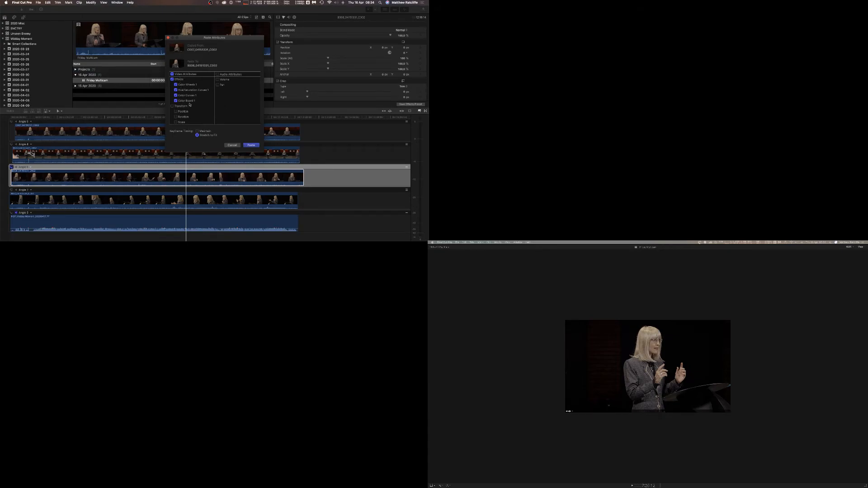
{"action": "scroll", "coordinate": [190, 105], "scroll_direction": "down", "scroll_amount": 4}
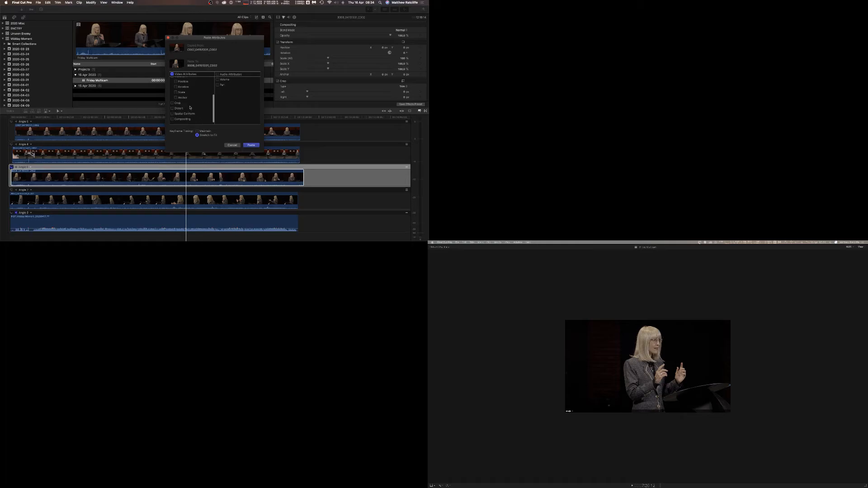
{"action": "scroll", "coordinate": [190, 108], "scroll_direction": "up", "scroll_amount": 5}
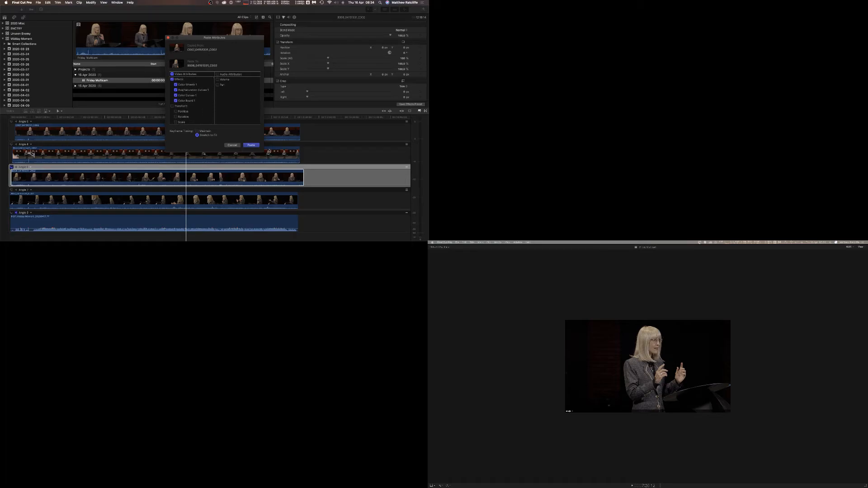
{"action": "left_click", "coordinate": [251, 145]}
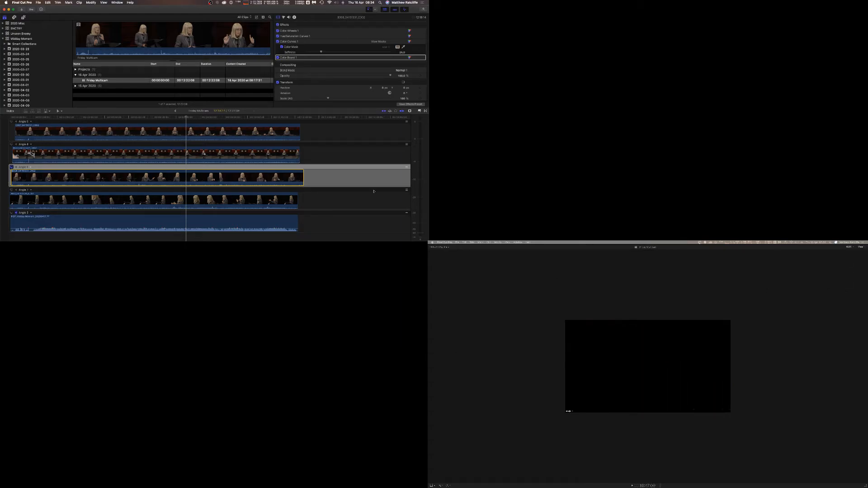
Paste the copied colour-correction effects onto the Angle 3 clip using Paste Attributes.
{"action": "left_click", "coordinate": [231, 200]}
{"action": "left_click", "coordinate": [47, 2]}
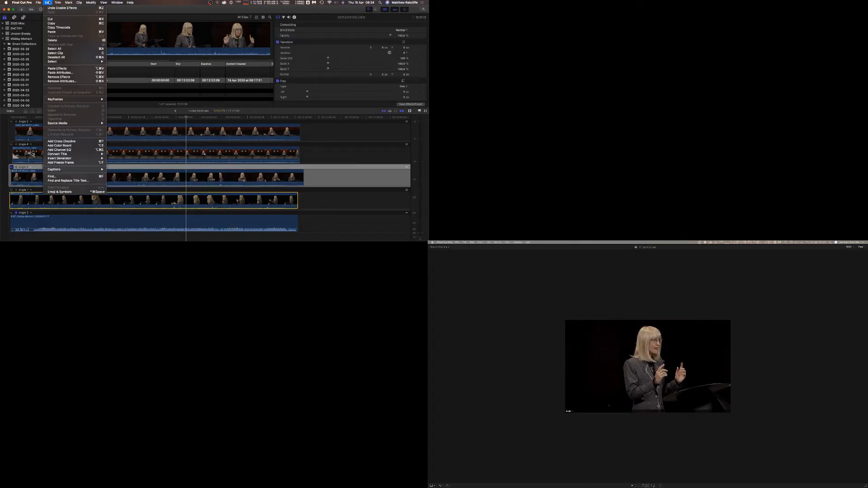
{"action": "left_click", "coordinate": [80, 74]}
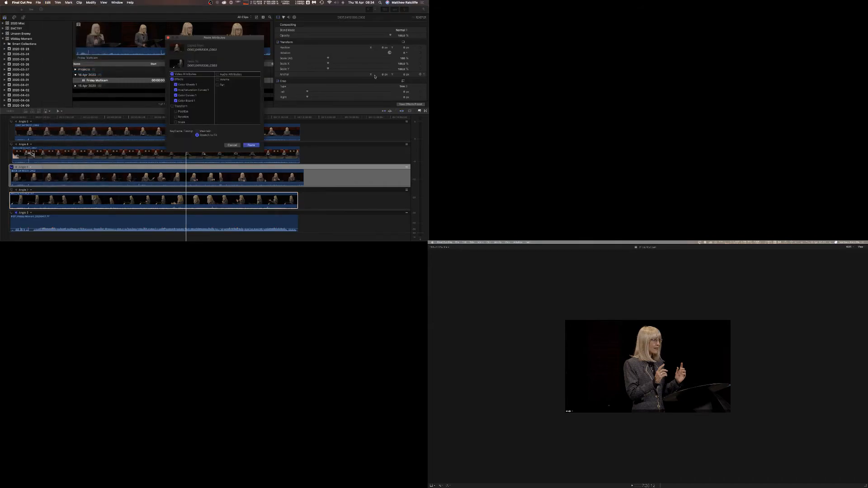
{"action": "left_click", "coordinate": [250, 145]}
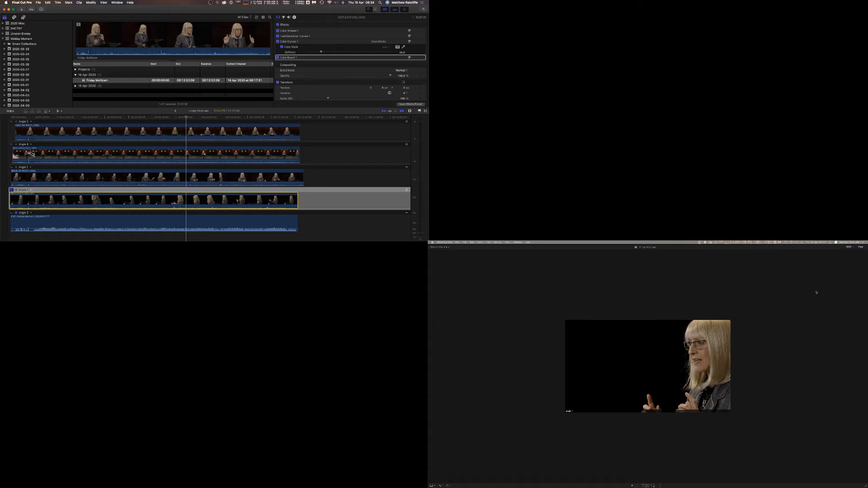
Show the angle viewer beside the main viewer and open the Angle 3 clip's Color Wheels correction.
{"action": "left_click", "coordinate": [859, 247]}
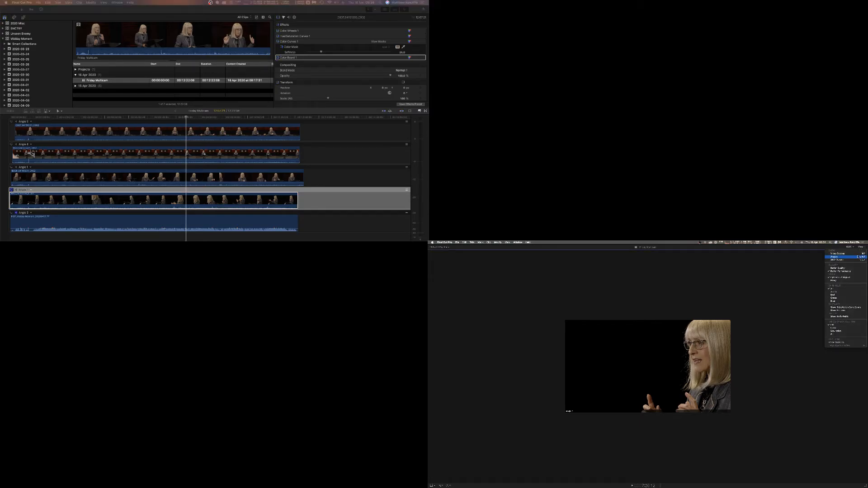
{"action": "left_click", "coordinate": [858, 257]}
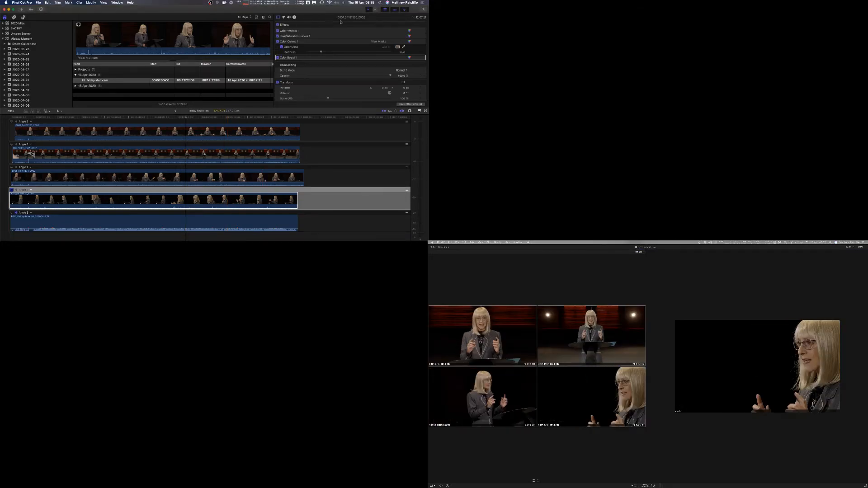
{"action": "left_click", "coordinate": [409, 30]}
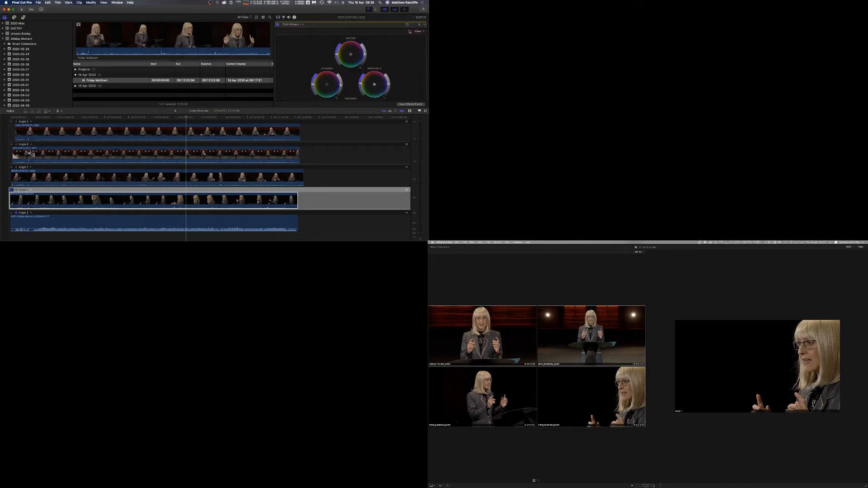
{"action": "scroll", "coordinate": [346, 86], "scroll_direction": "down", "scroll_amount": 5}
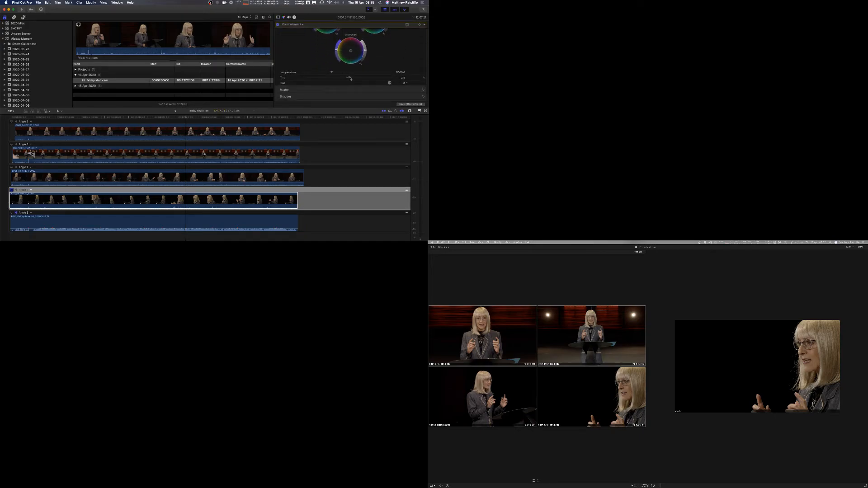
{"action": "mouse_move", "coordinate": [352, 79]}
{"action": "left_mouse_down"}
{"action": "mouse_move", "coordinate": [382, 79]}
{"action": "mouse_move", "coordinate": [351, 79]}
{"action": "left_mouse_up"}
Select the Angle 2 clip, switch its correction to Color Wheels and nudge its tint slider slightly.
{"action": "left_click", "coordinate": [253, 155]}
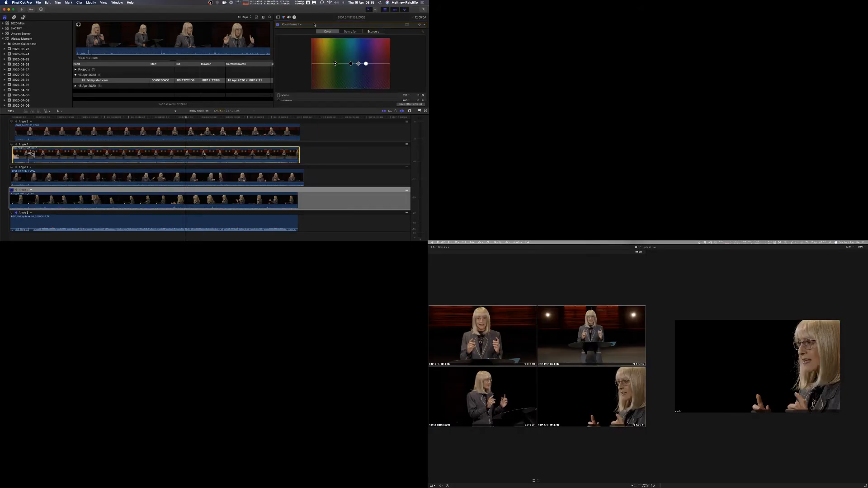
{"action": "left_click", "coordinate": [291, 24]}
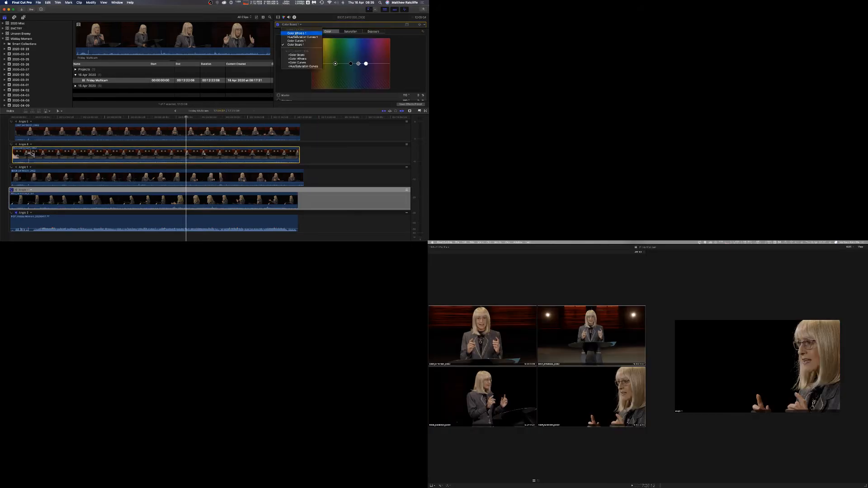
{"action": "left_click", "coordinate": [296, 33]}
{"action": "scroll", "coordinate": [358, 59], "scroll_direction": "down", "scroll_amount": 5}
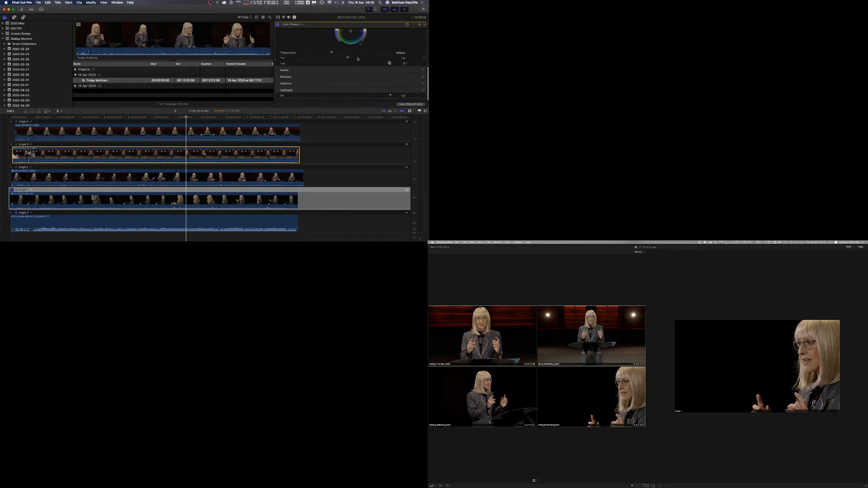
{"action": "left_click_drag", "start_coordinate": [347, 59], "coordinate": [350, 59]}
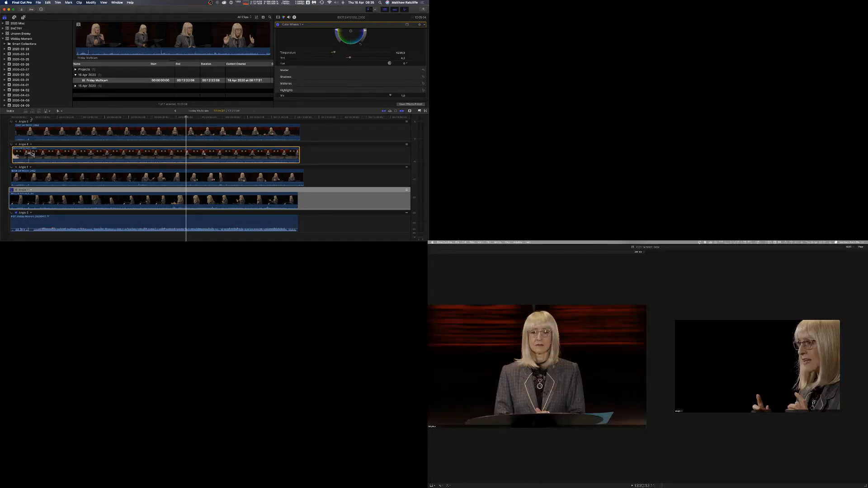
Select the Angle 5 audio clip, show its audio settings and play back from an earlier point.
{"action": "left_click", "coordinate": [12, 145]}
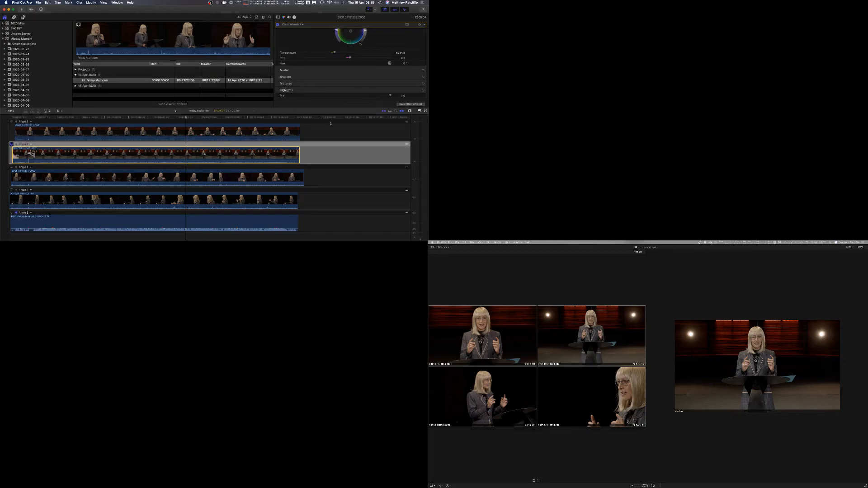
{"action": "left_click", "coordinate": [208, 221]}
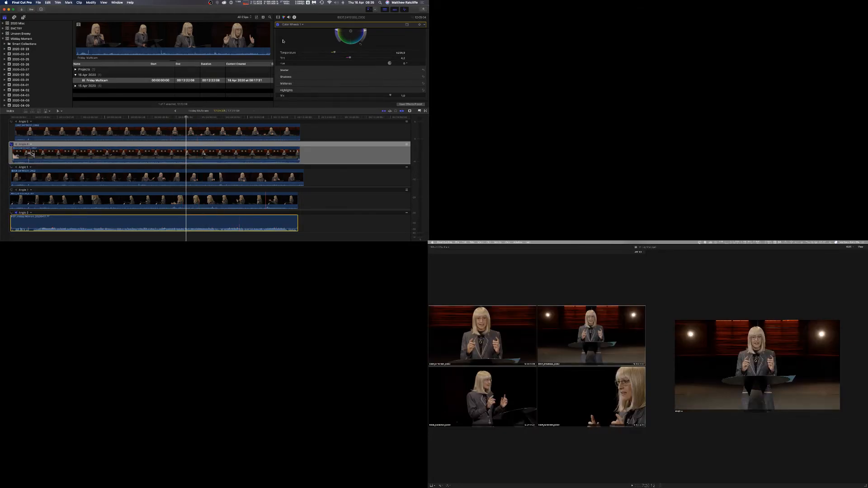
{"action": "left_click", "coordinate": [280, 17]}
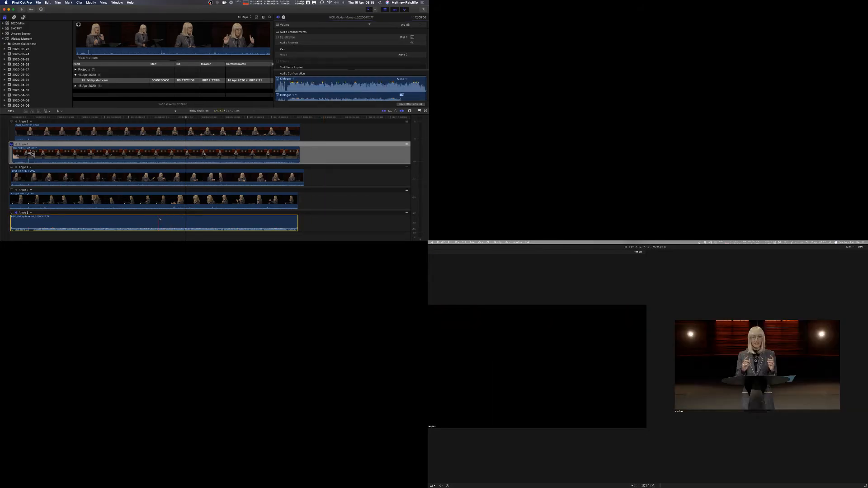
{"action": "left_click", "coordinate": [108, 118]}
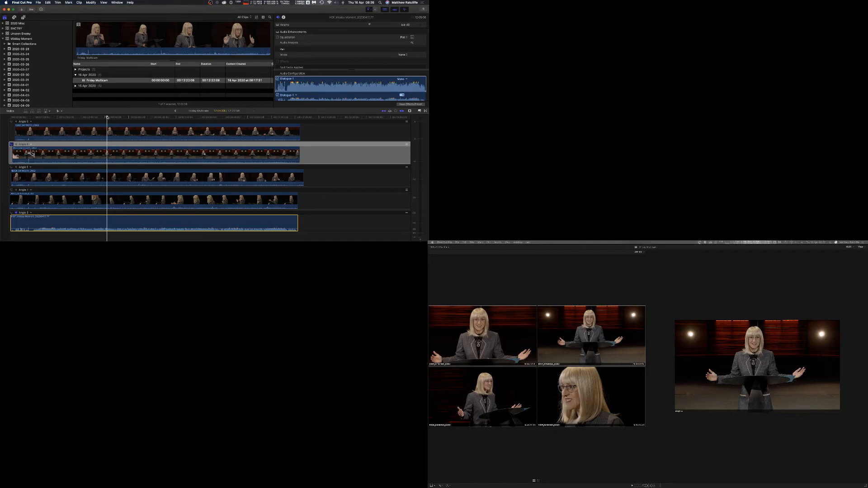
{"action": "key", "text": "space"}
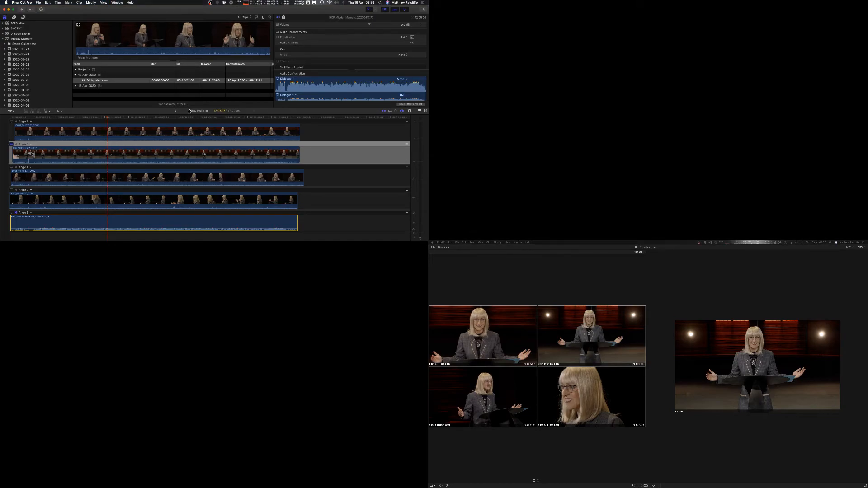
Open the Effects browser and apply the Channel EQ effect to the Angle 5 audio clip.
{"action": "left_click_drag", "start_coordinate": [278, 108], "coordinate": [278, 122]}
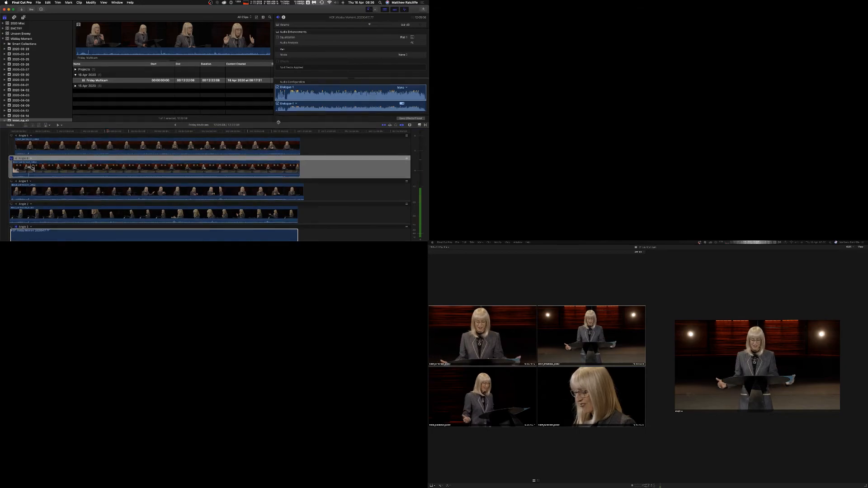
{"action": "left_click", "coordinate": [420, 125]}
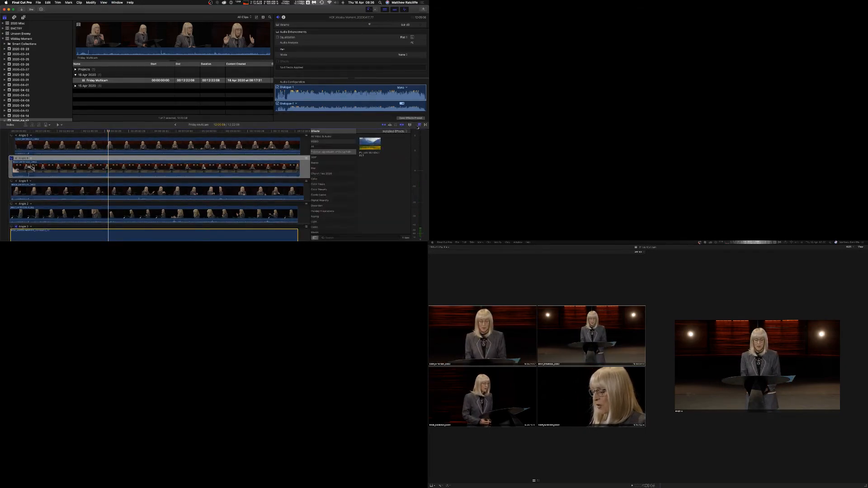
{"action": "left_click", "coordinate": [316, 137]}
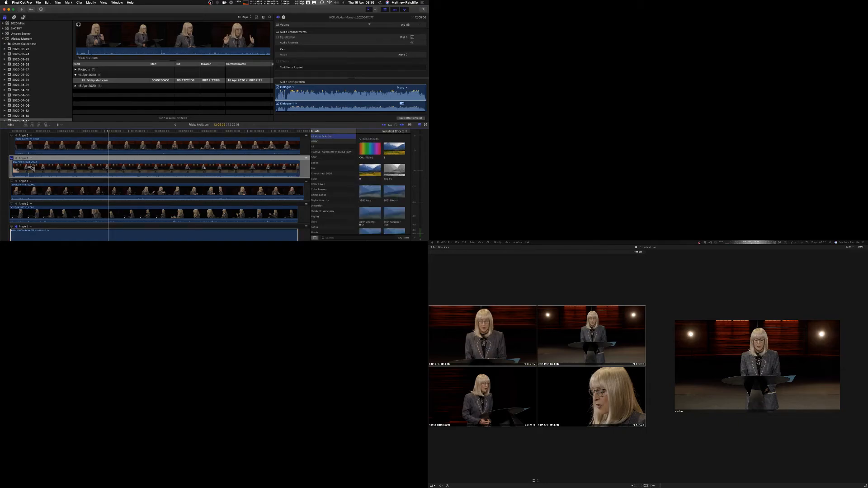
{"action": "left_click", "coordinate": [365, 237]}
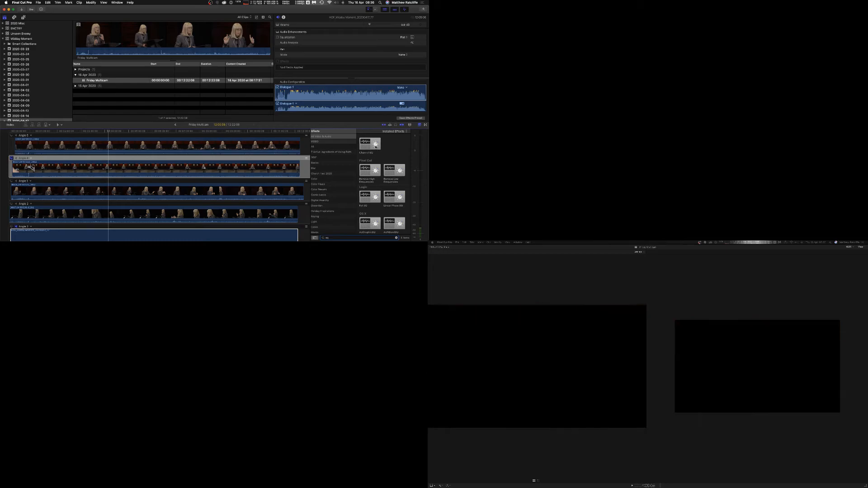
{"action": "left_click_drag", "start_coordinate": [375, 147], "coordinate": [277, 233]}
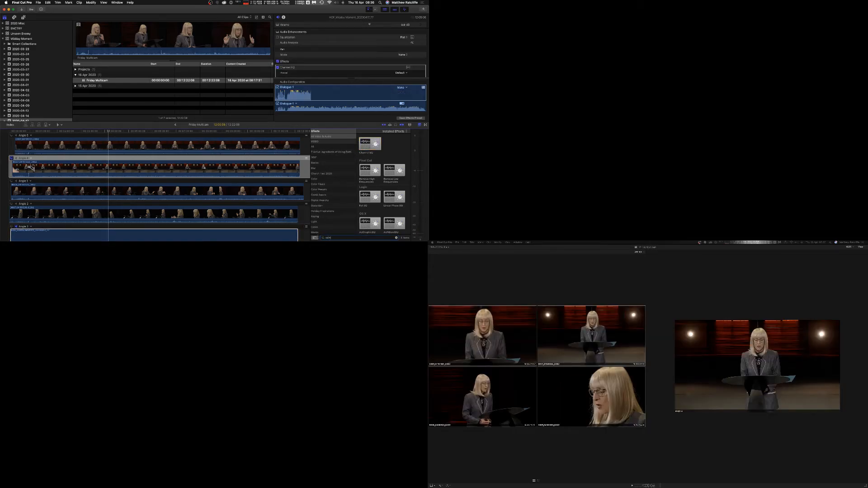
Search the effects for compr and ada and drag the matching dynamics effects onto the Angle 5 audio clip.
{"action": "type", "text": "compr"}
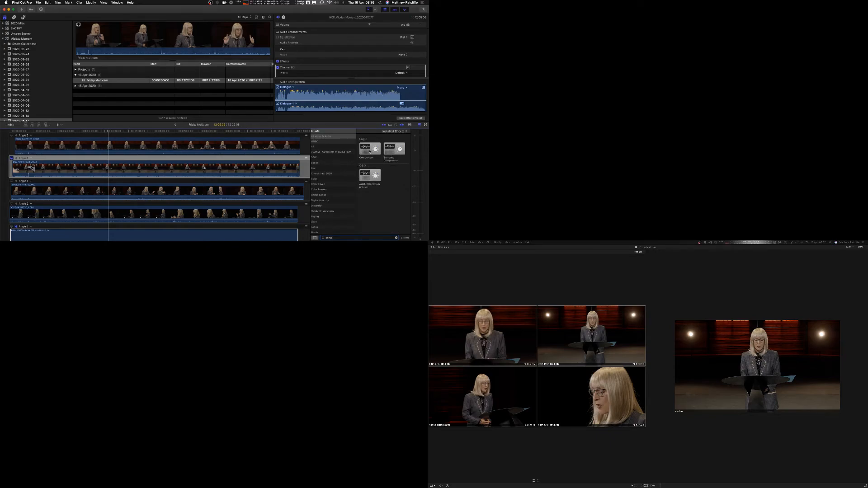
{"action": "left_click_drag", "start_coordinate": [370, 148], "coordinate": [285, 233]}
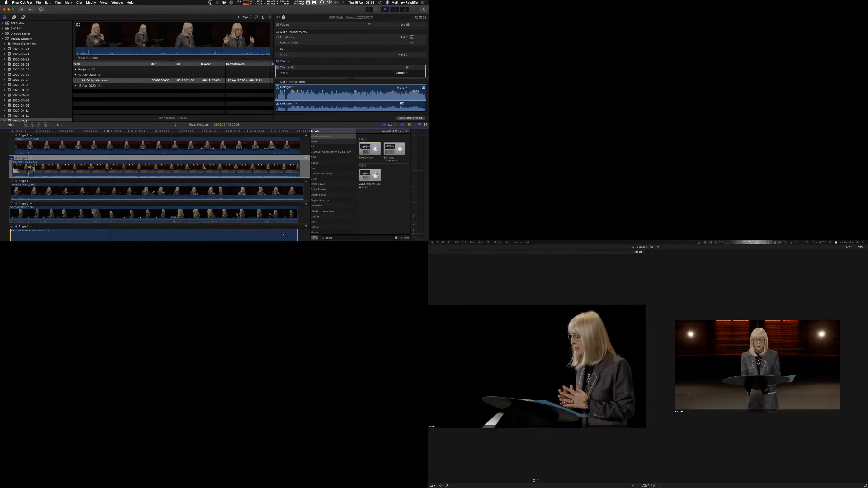
{"action": "key", "text": "BackSpace"}
{"action": "key", "text": "BackSpace"}
{"action": "key", "text": "BackSpace"}
{"action": "key", "text": "BackSpace"}
{"action": "key", "text": "BackSpace"}
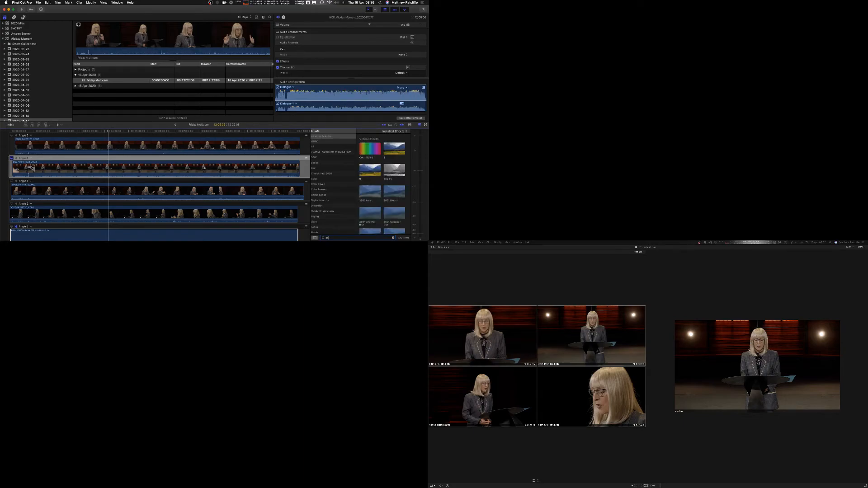
{"action": "key", "text": "BackSpace"}
{"action": "type", "text": "ada"}
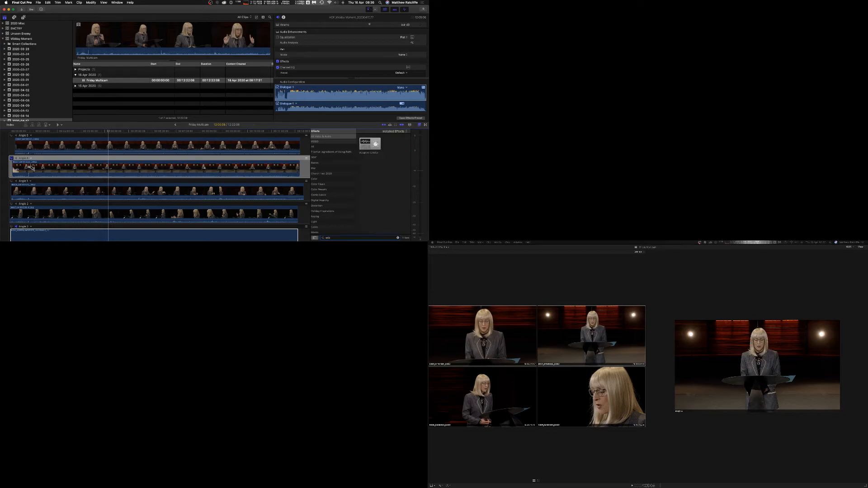
{"action": "left_click_drag", "start_coordinate": [375, 143], "coordinate": [290, 232]}
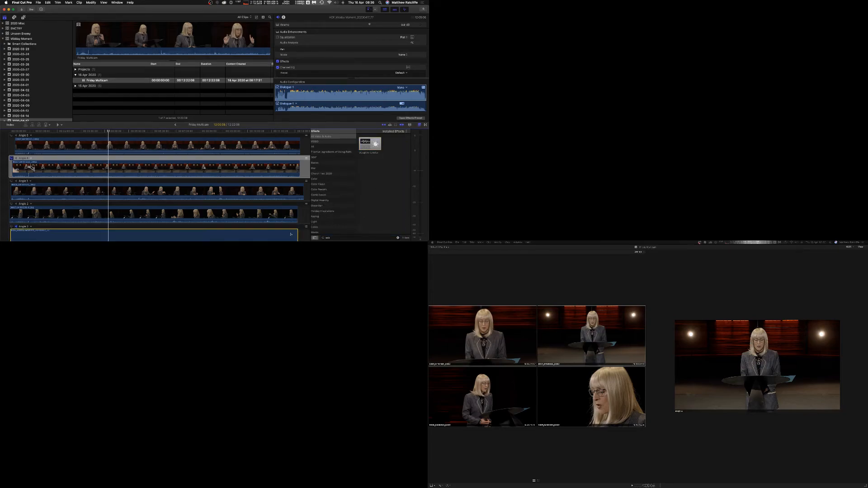
Clear the effects search, search for ns and apply the found effect to the Angle 5 audio clip.
{"action": "left_click", "coordinate": [398, 238]}
{"action": "left_click", "coordinate": [397, 238]}
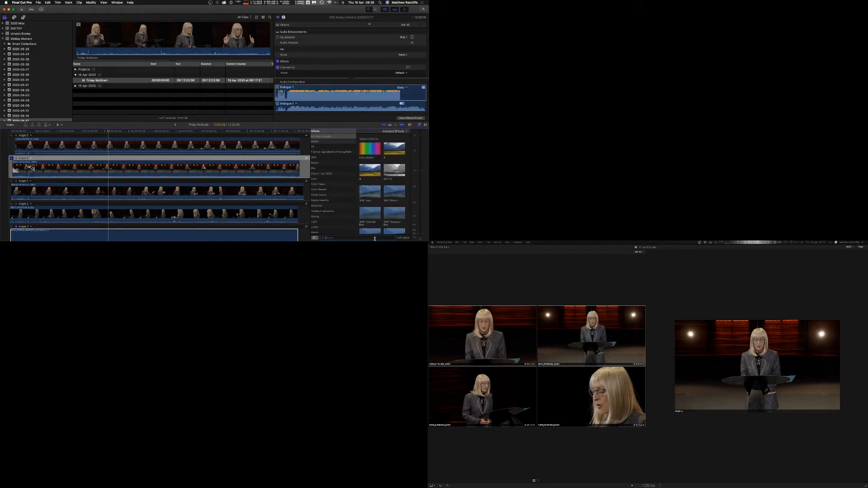
{"action": "type", "text": "ns"}
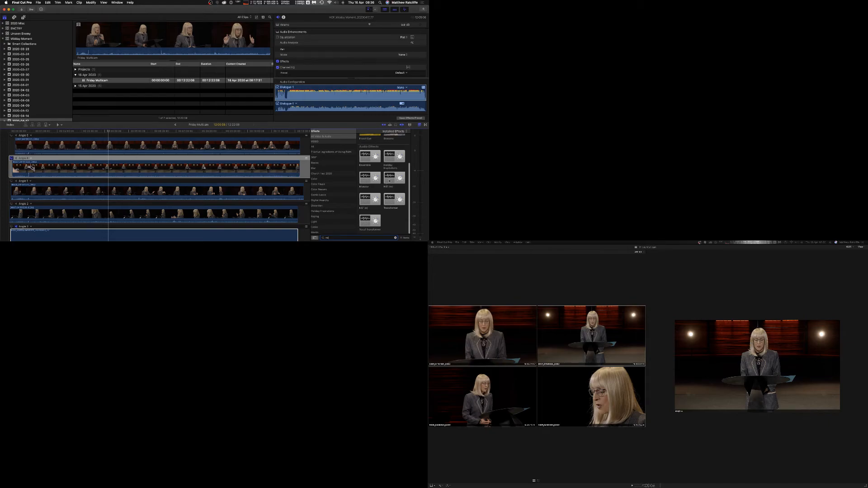
{"action": "left_click_drag", "start_coordinate": [389, 181], "coordinate": [280, 235]}
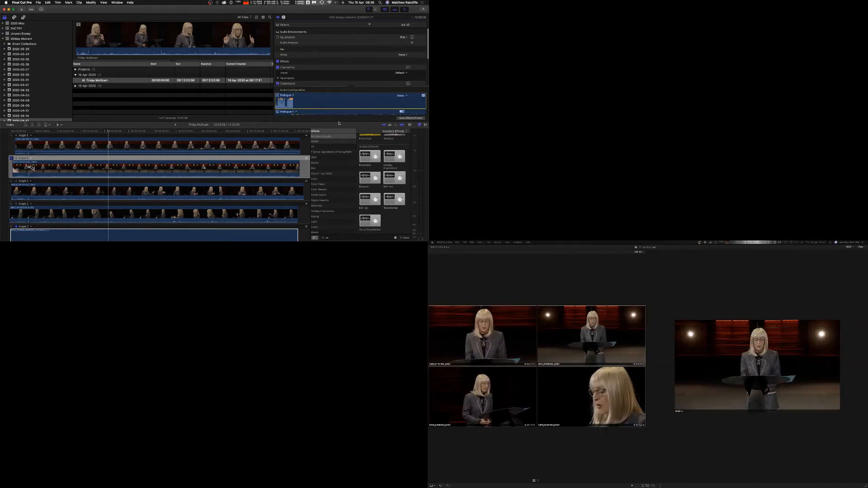
Open the Channel EQ editor for the Angle 5 audio, turn on its analyzer and reposition the window.
{"action": "left_click_drag", "start_coordinate": [339, 121], "coordinate": [346, 149]}
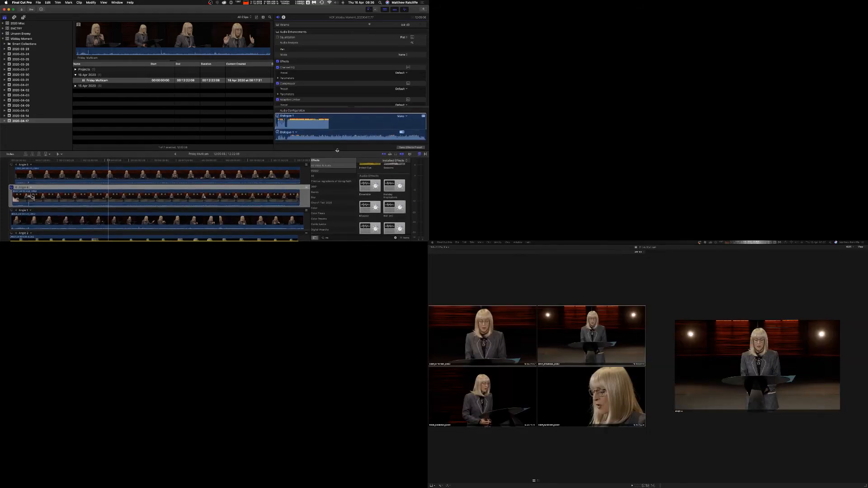
{"action": "left_click", "coordinate": [407, 67]}
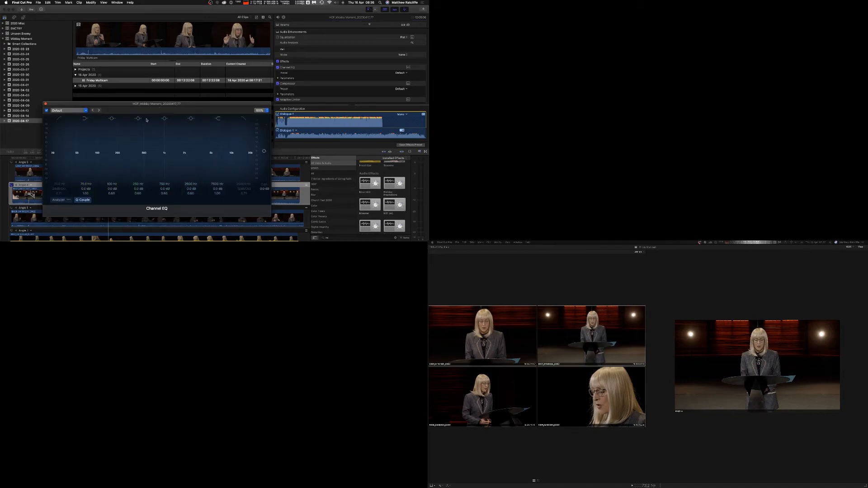
{"action": "left_click", "coordinate": [61, 199]}
{"action": "left_click", "coordinate": [33, 158]}
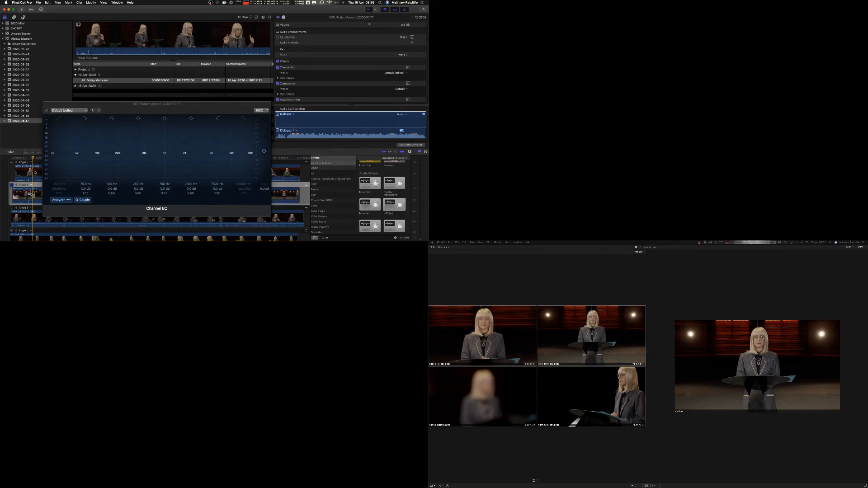
{"action": "scroll", "coordinate": [35, 172], "scroll_direction": "down", "scroll_amount": 4}
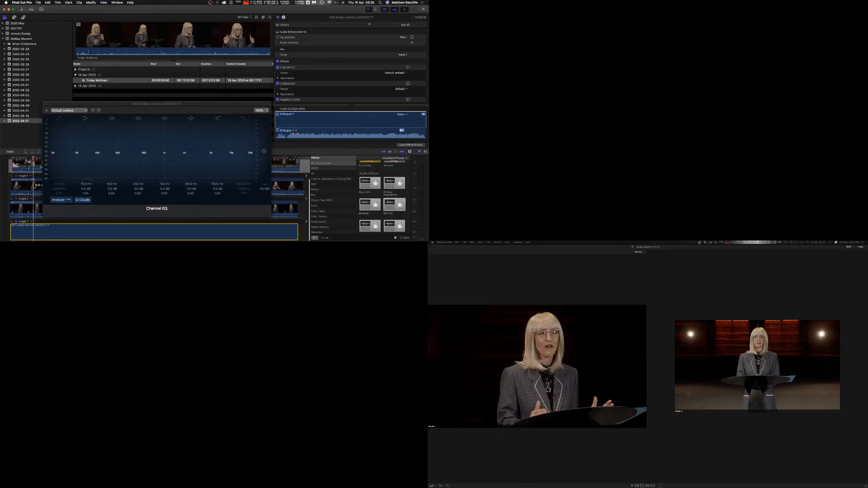
{"action": "left_click_drag", "start_coordinate": [69, 104], "coordinate": [95, 74]}
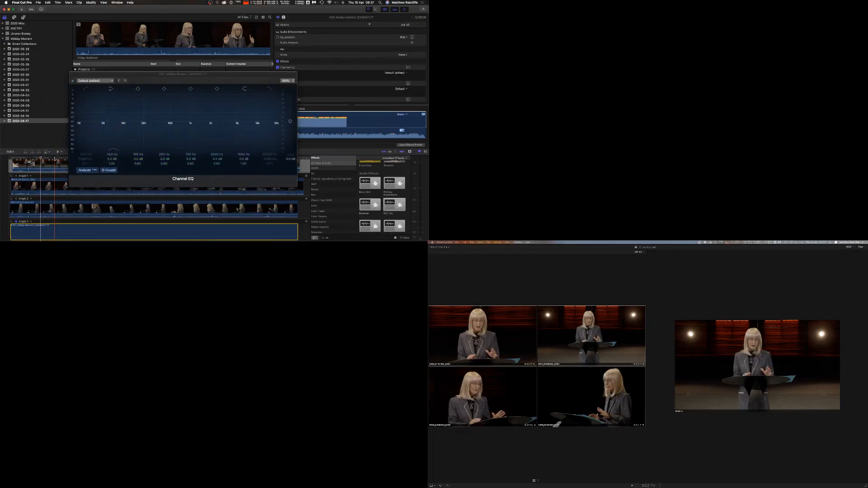
Play the clip with the EQ analyzer running and toggle an audio effect off and on to compare.
{"action": "key", "text": "space"}
{"action": "left_click_drag", "start_coordinate": [273, 80], "coordinate": [239, 80]}
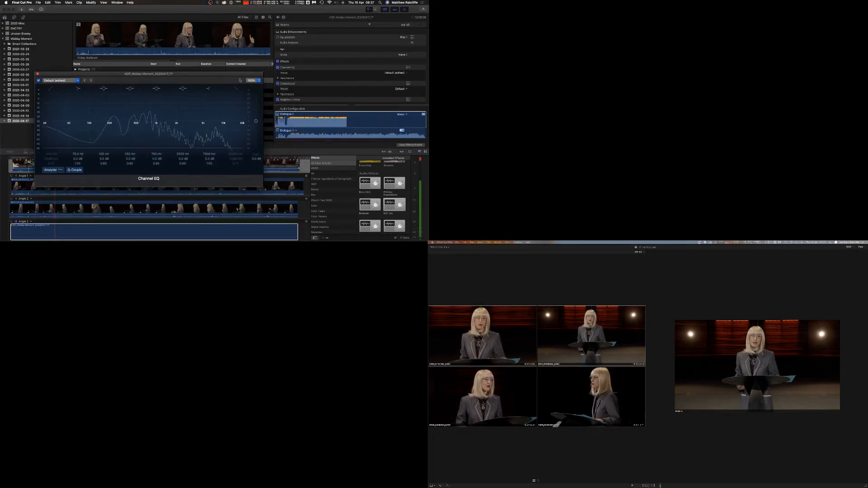
{"action": "left_click", "coordinate": [278, 83]}
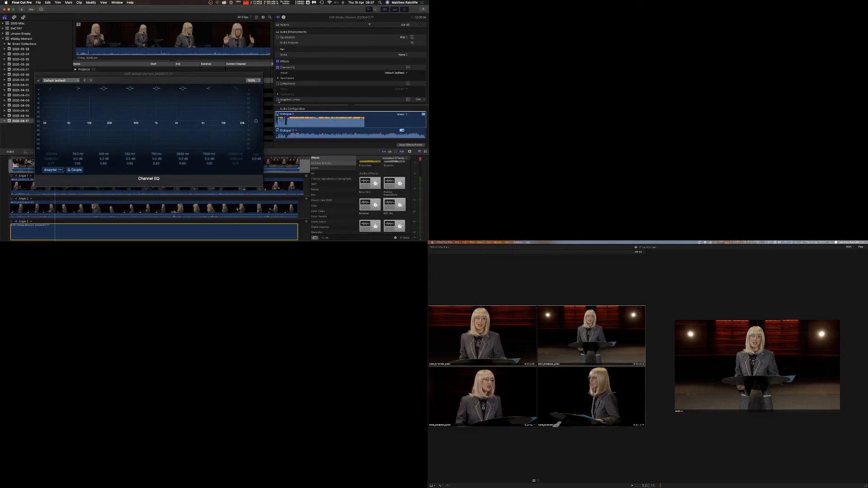
{"action": "scroll", "coordinate": [279, 102], "scroll_direction": "down", "scroll_amount": 2}
{"action": "left_click", "coordinate": [278, 102]}
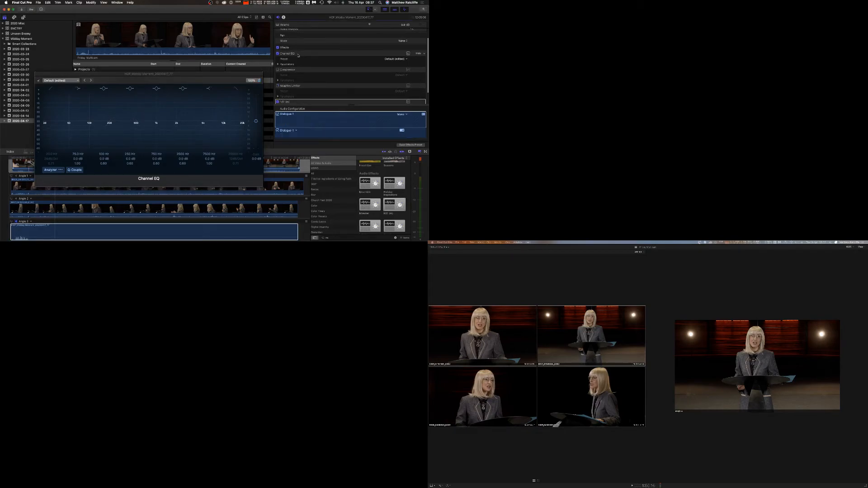
{"action": "left_click", "coordinate": [278, 102]}
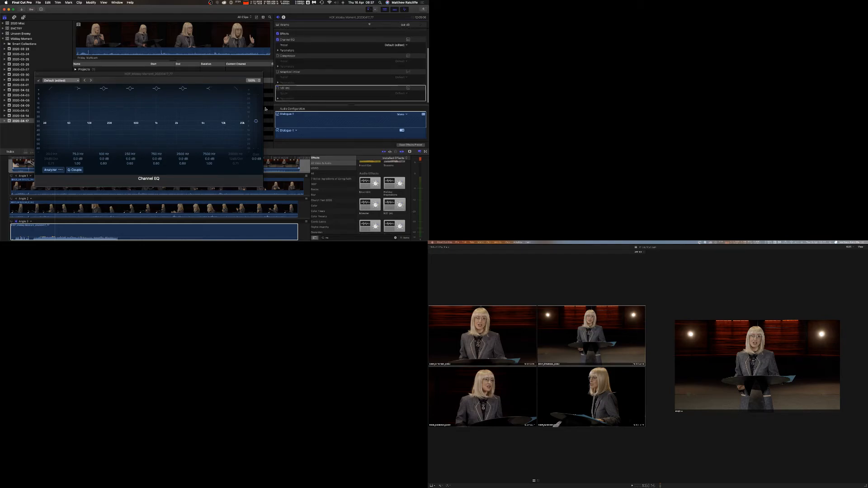
Set the Channel EQ window to 100% and move it onto the second display.
{"action": "left_click_drag", "start_coordinate": [81, 76], "coordinate": [83, 27]}
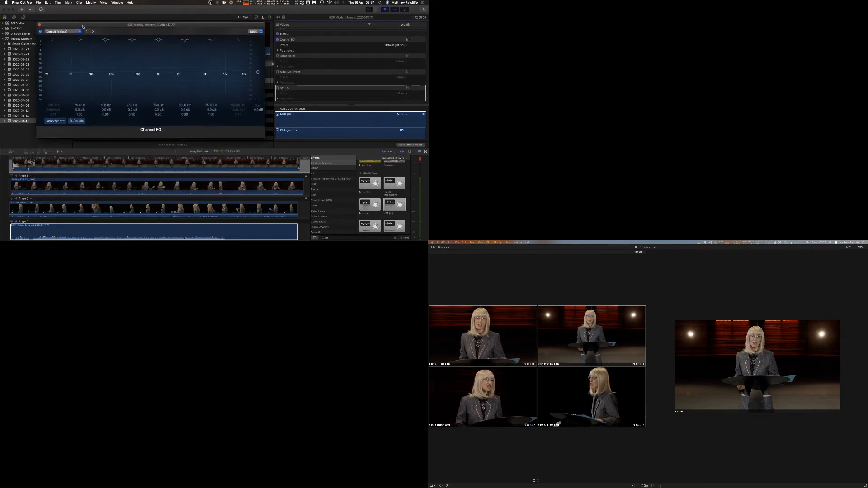
{"action": "left_click", "coordinate": [76, 156]}
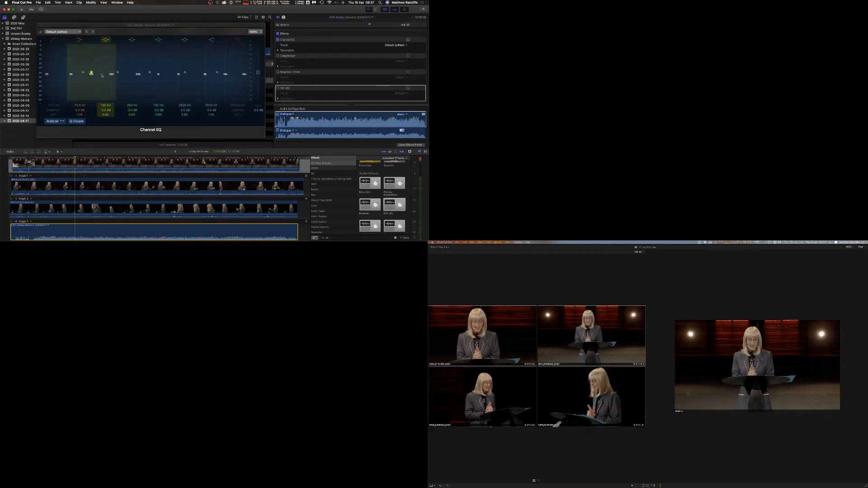
{"action": "left_click", "coordinate": [256, 31]}
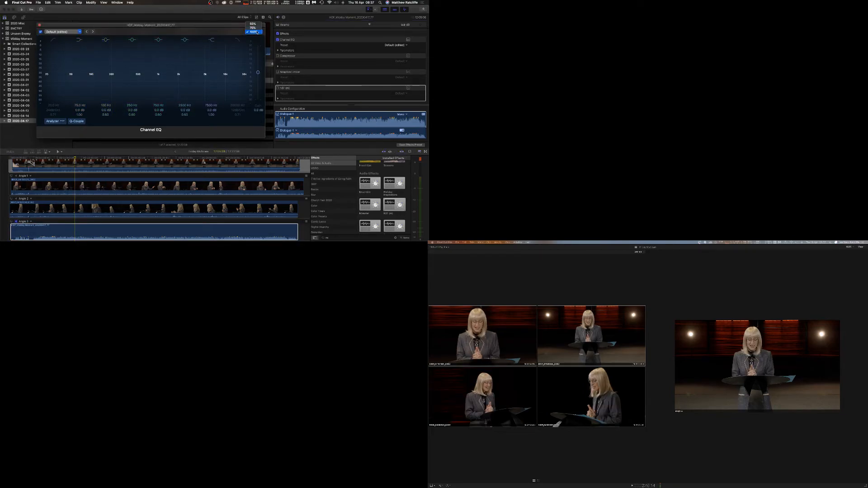
{"action": "left_click", "coordinate": [256, 32]}
{"action": "left_click_drag", "start_coordinate": [201, 24], "coordinate": [599, 300]}
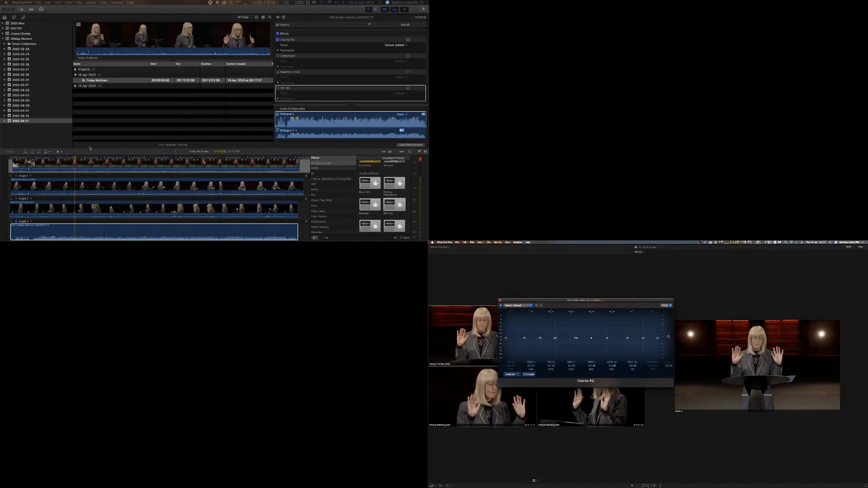
Play the Angle 5 audio and enable the Channel EQ low-cut band, nudging its frequency slightly higher.
{"action": "left_click", "coordinate": [74, 159]}
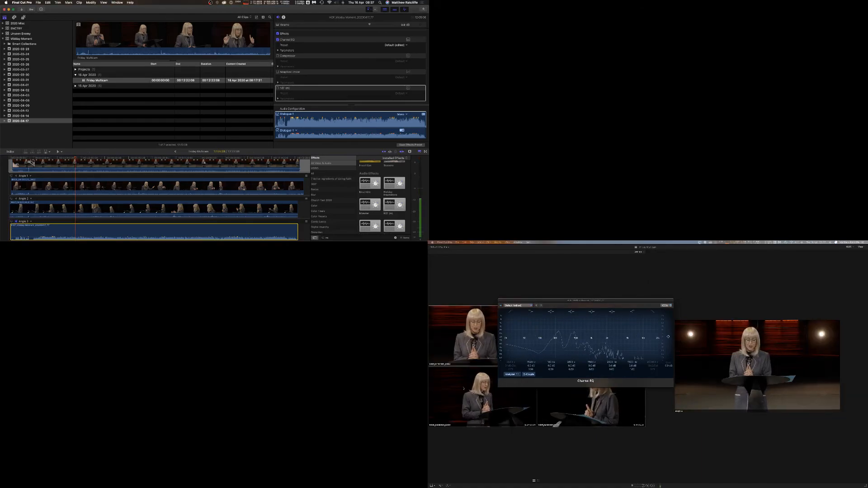
{"action": "key", "text": "space"}
{"action": "left_click", "coordinate": [509, 312]}
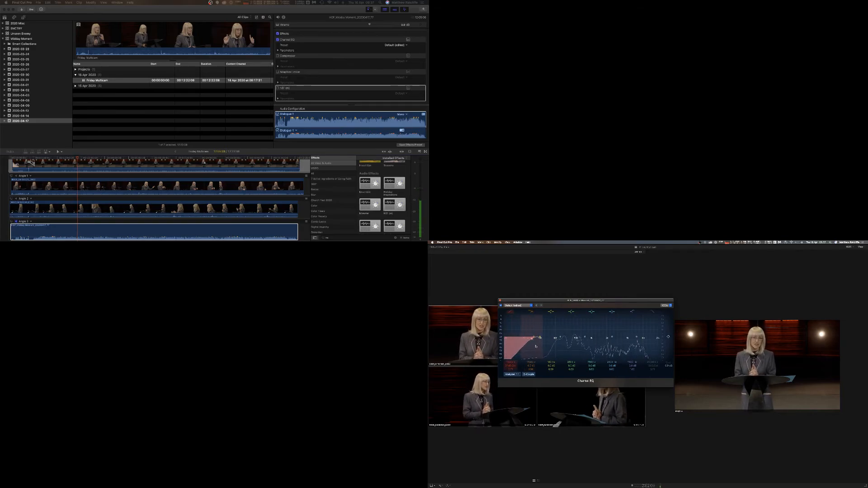
{"action": "key", "text": "XF86AudioRaiseVolume"}
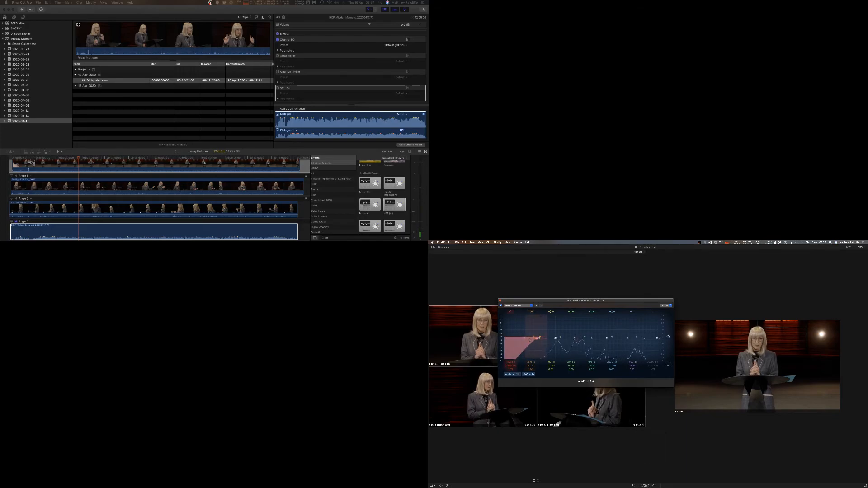
{"action": "left_click_drag", "start_coordinate": [525, 341], "coordinate": [531, 341]}
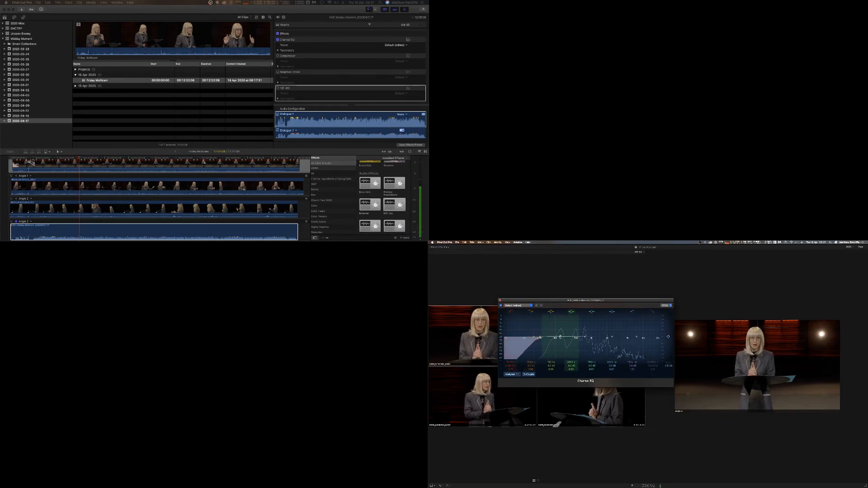
Adjust the low-mid EQ bands and sweep a narrow mid-range band to cut a resonant frequency.
{"action": "left_click_drag", "start_coordinate": [561, 324], "coordinate": [586, 340]}
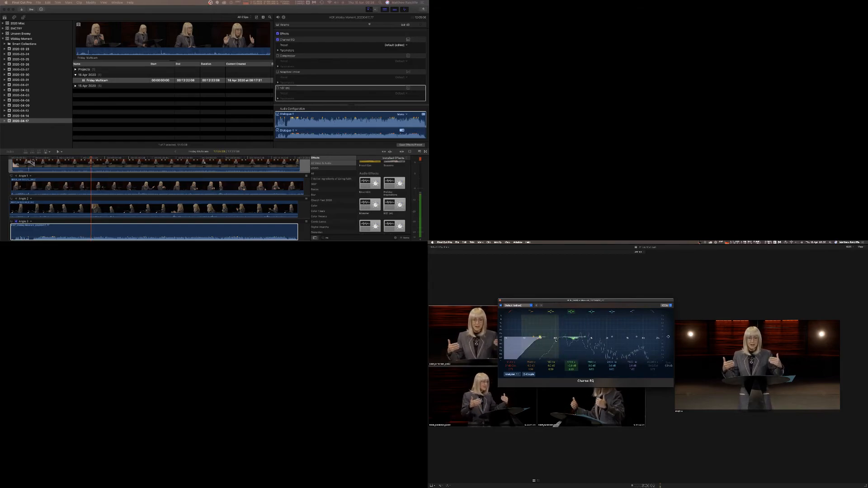
{"action": "left_click_drag", "start_coordinate": [541, 337], "coordinate": [555, 335]}
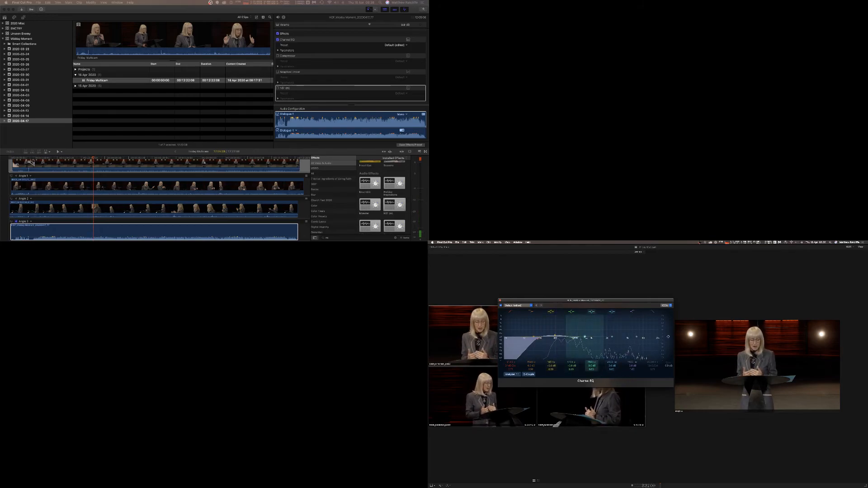
{"action": "left_click_drag", "start_coordinate": [600, 326], "coordinate": [609, 324]}
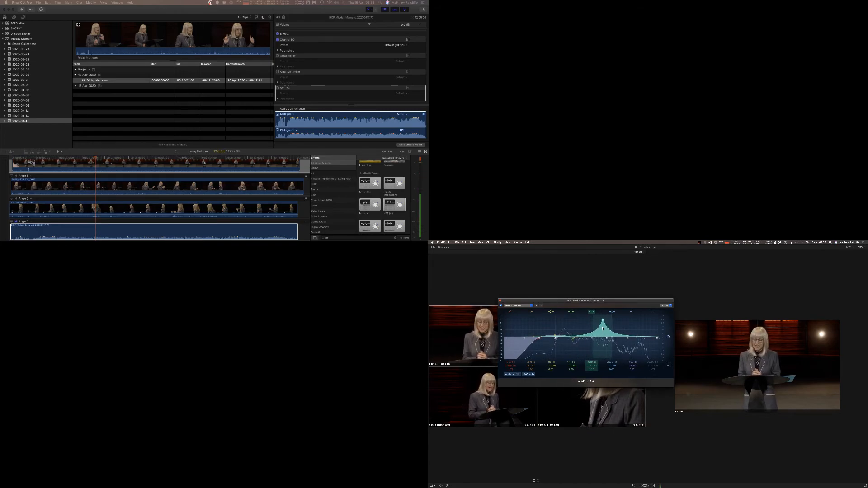
{"action": "left_click_drag", "start_coordinate": [603, 328], "coordinate": [602, 329]}
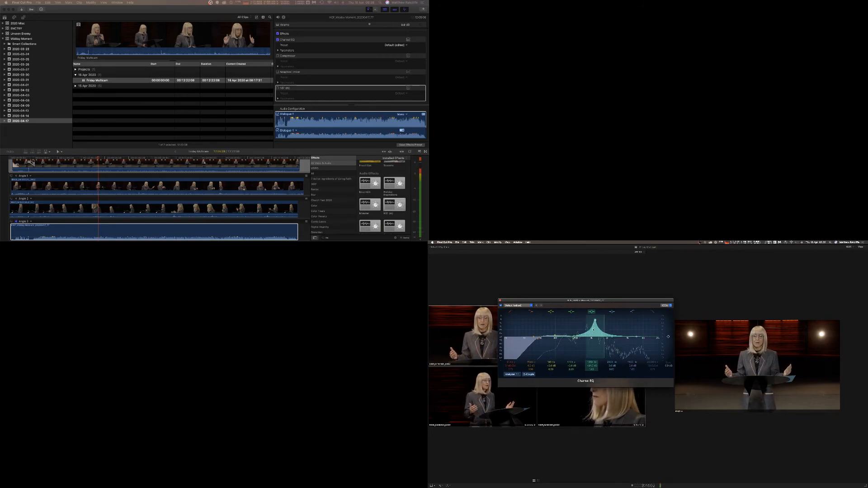
{"action": "left_click_drag", "start_coordinate": [596, 329], "coordinate": [590, 329]}
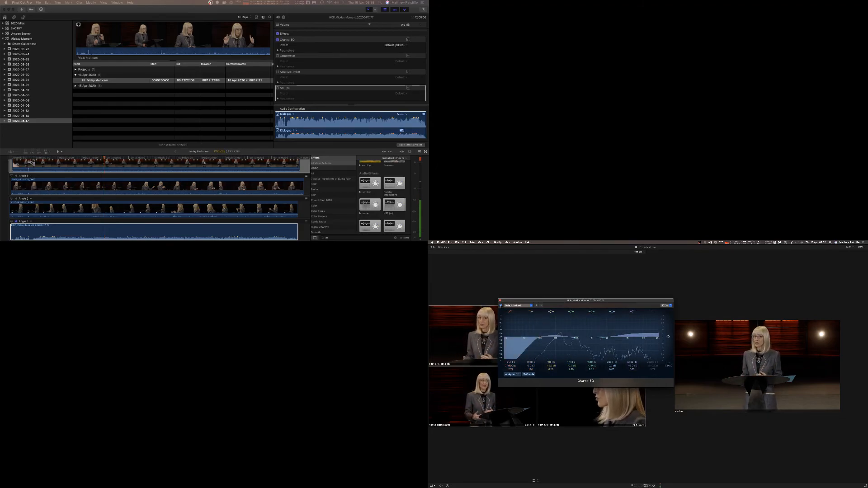
Toggle the Channel EQ off and on to compare, then close the EQ window.
{"action": "left_click", "coordinate": [500, 306]}
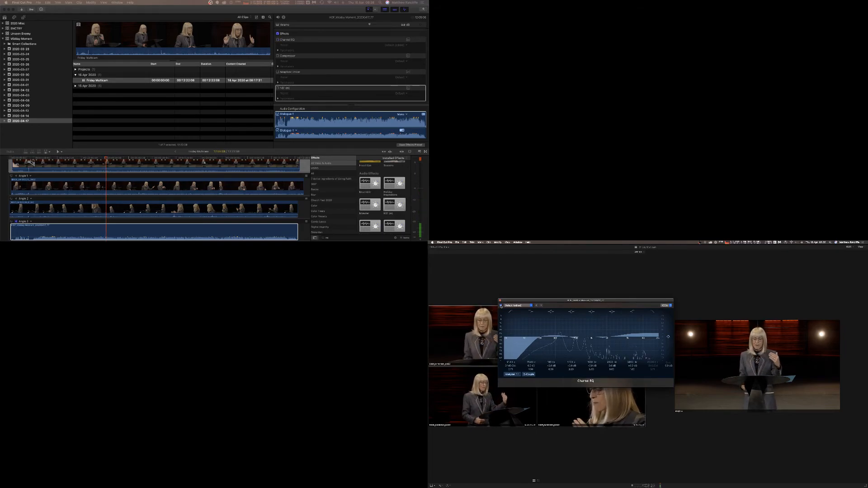
{"action": "left_click", "coordinate": [501, 306]}
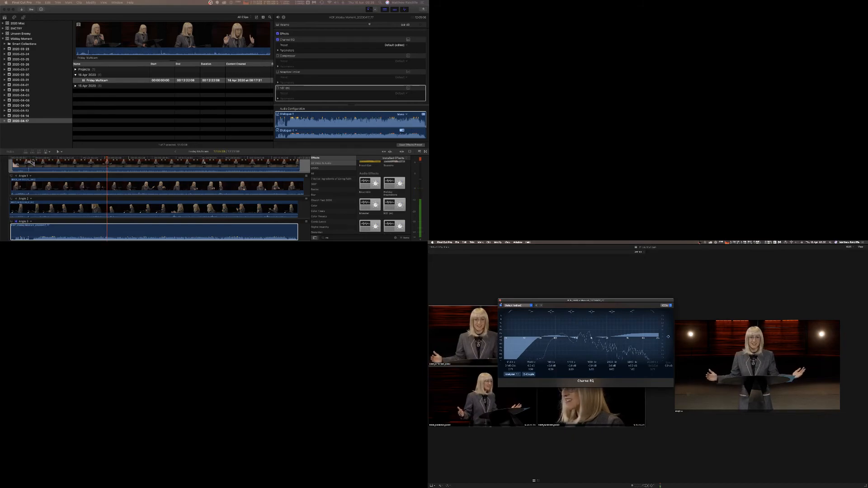
{"action": "left_click", "coordinate": [499, 300]}
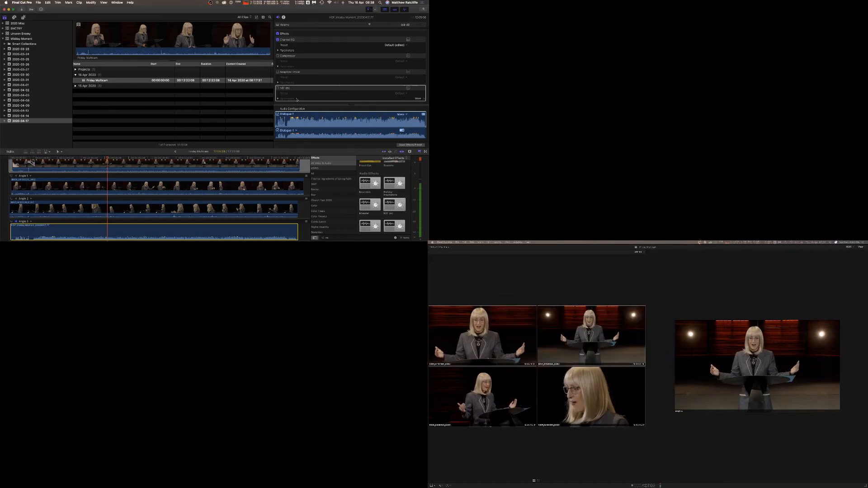
Enable the Compressor on the Angle 5 audio, open its editor on the second display, nudge a knob and close it.
{"action": "left_click", "coordinate": [277, 56]}
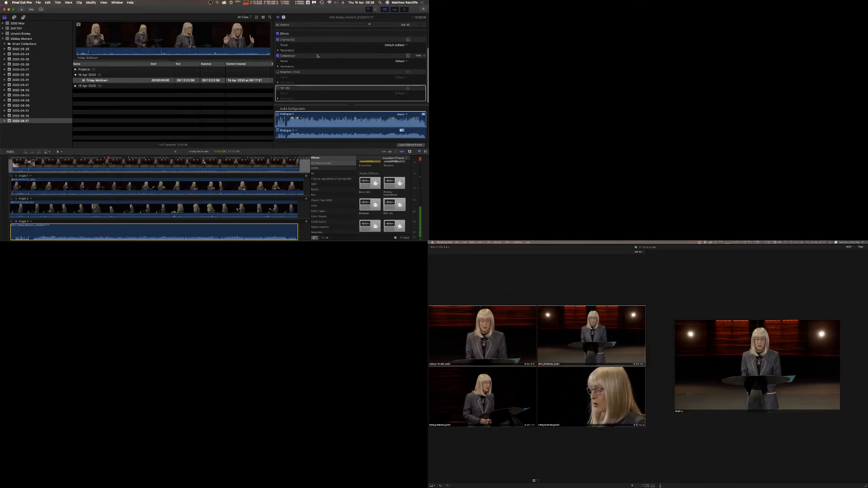
{"action": "left_click", "coordinate": [409, 56]}
{"action": "left_click_drag", "start_coordinate": [139, 108], "coordinate": [600, 291]}
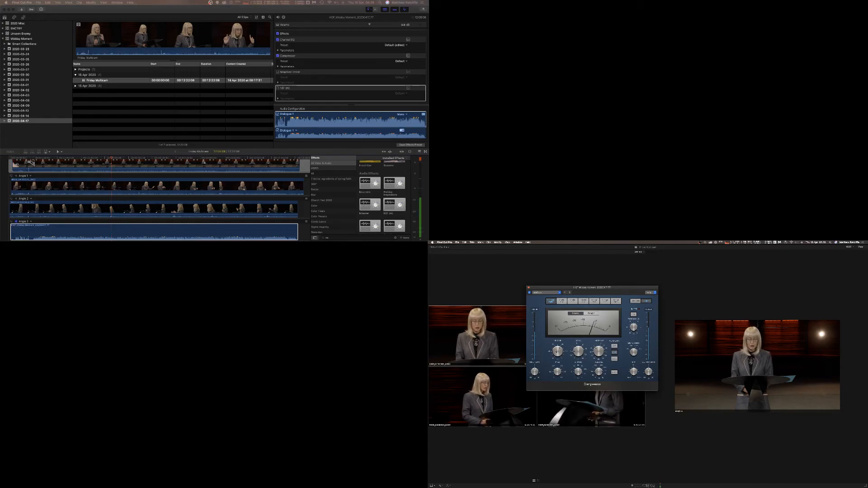
{"action": "left_click_drag", "start_coordinate": [557, 350], "coordinate": [557, 348]}
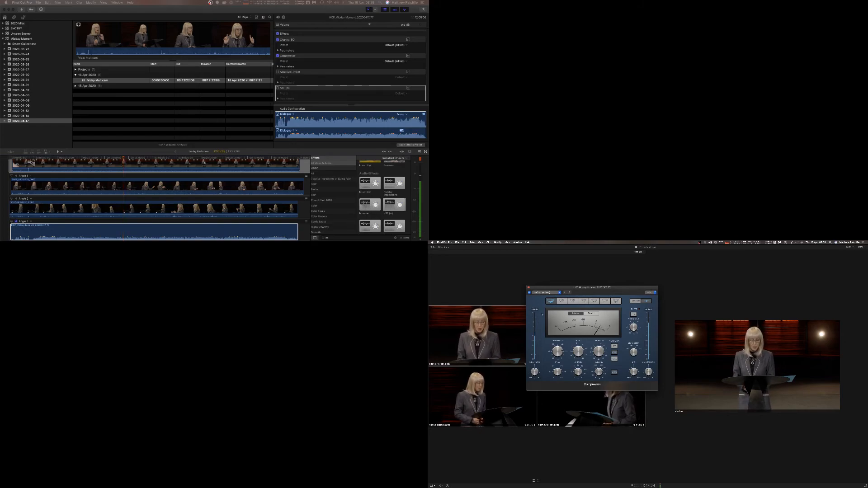
{"action": "left_click", "coordinate": [163, 158]}
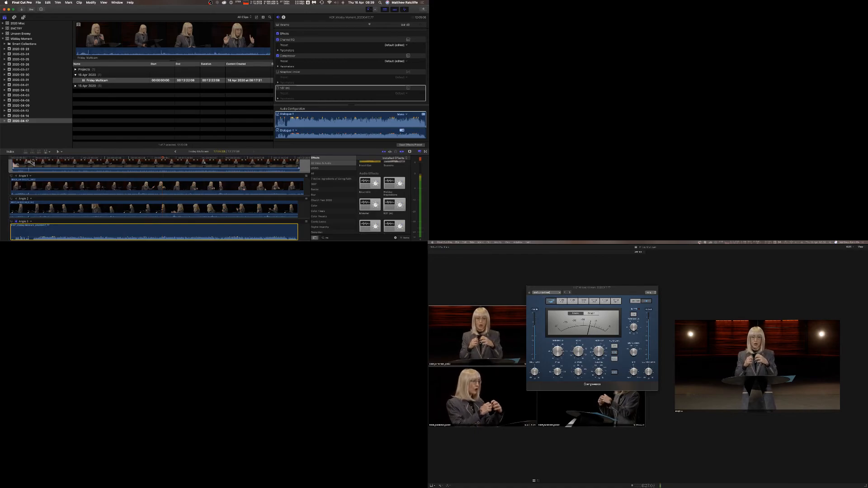
{"action": "left_click", "coordinate": [529, 288]}
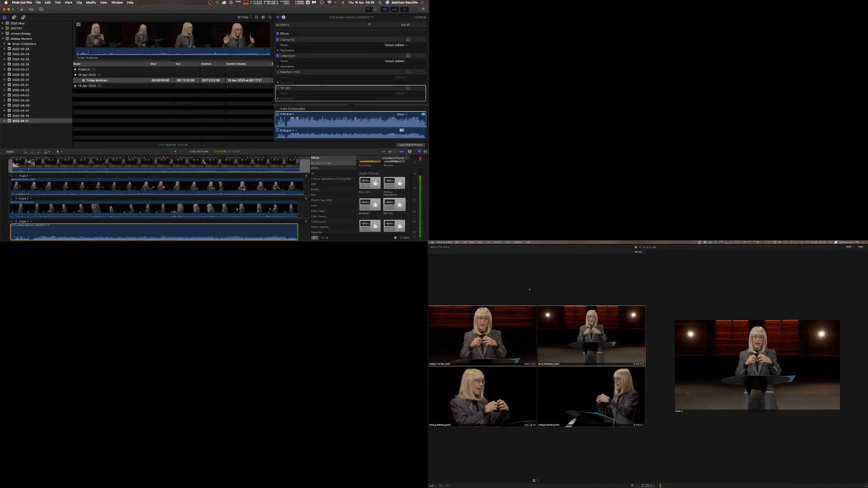
Enable the Adaptive Limiter, open its editor, adjust its ceiling knob and close the window.
{"action": "left_click", "coordinate": [278, 72]}
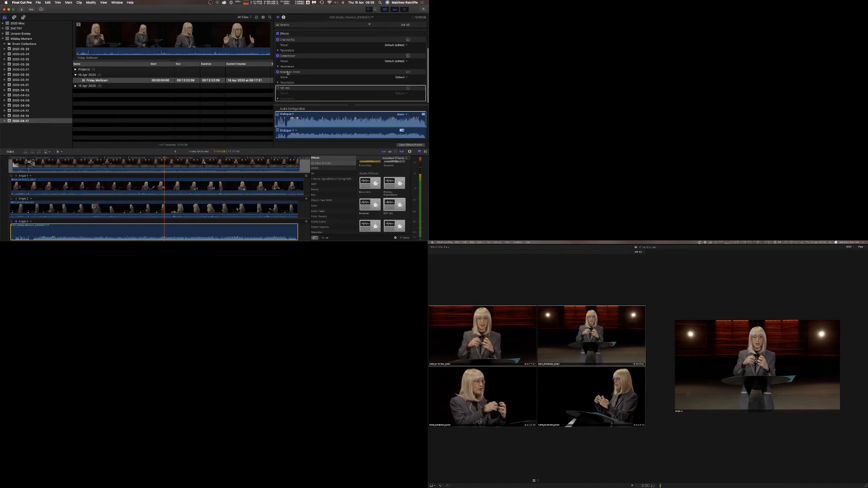
{"action": "left_click", "coordinate": [408, 71]}
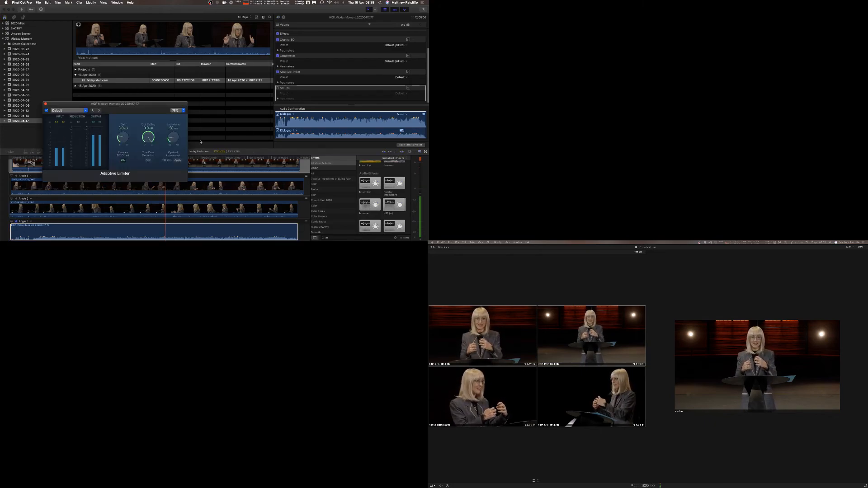
{"action": "left_click_drag", "start_coordinate": [148, 137], "coordinate": [150, 168]}
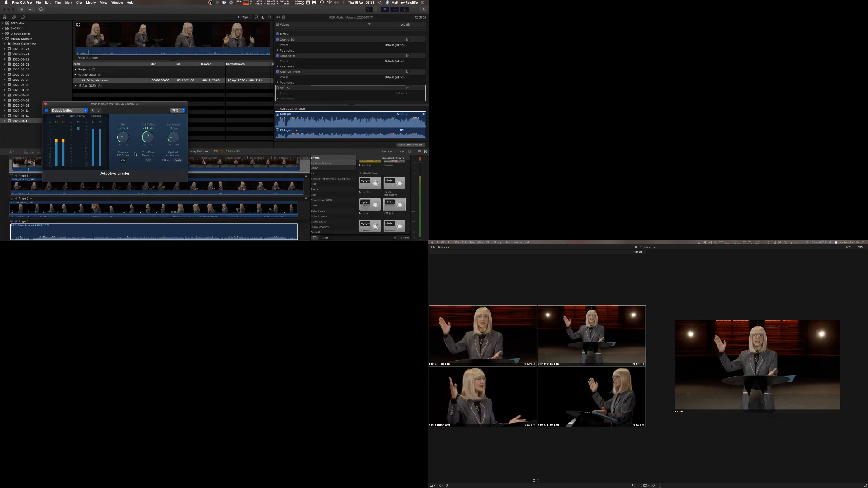
{"action": "left_click", "coordinate": [45, 104]}
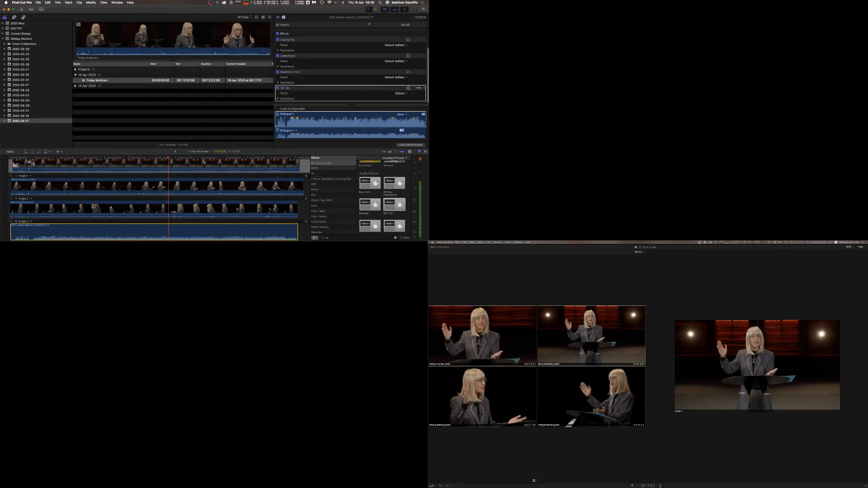
Open the NS1 noise suppressor editor to review its settings, then close it.
{"action": "left_click", "coordinate": [408, 88]}
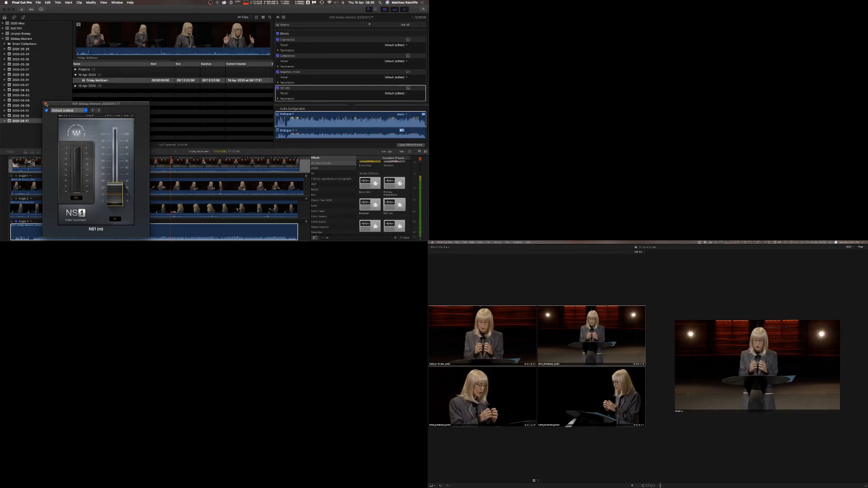
{"action": "left_click", "coordinate": [46, 103]}
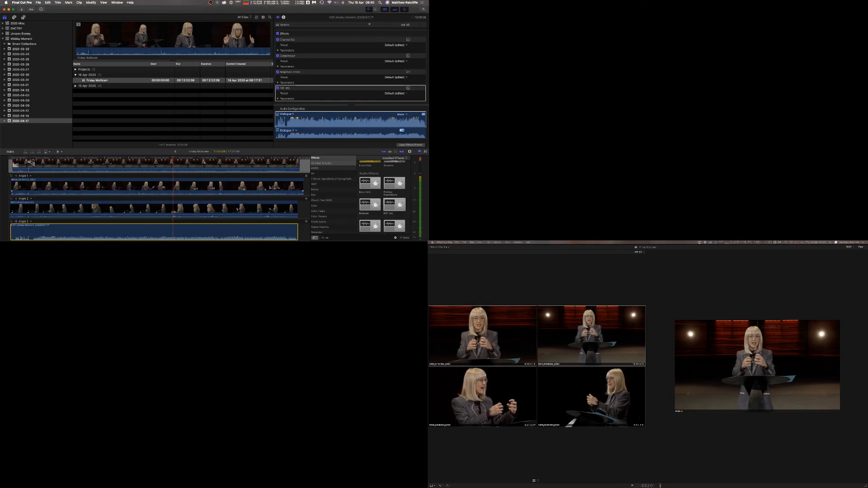
{"action": "left_click", "coordinate": [193, 191]}
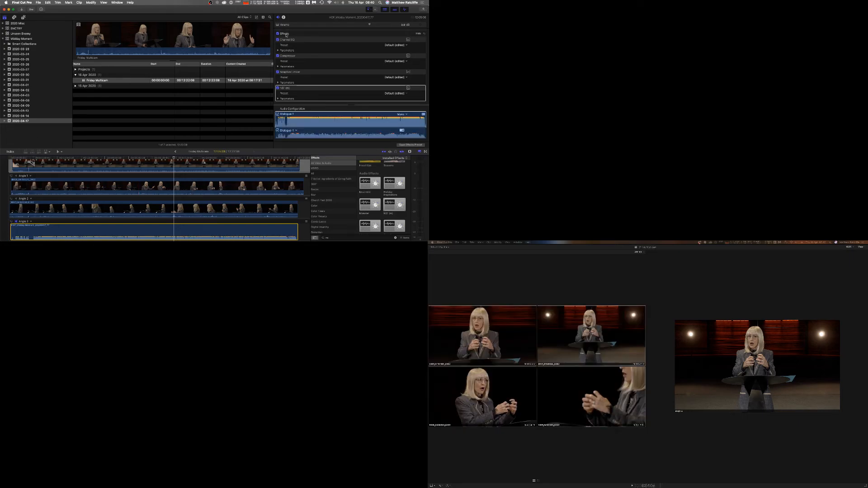
Open the HOF_Midday Moment project and add the Friday Multicam clip to its timeline.
{"action": "left_click", "coordinate": [76, 69]}
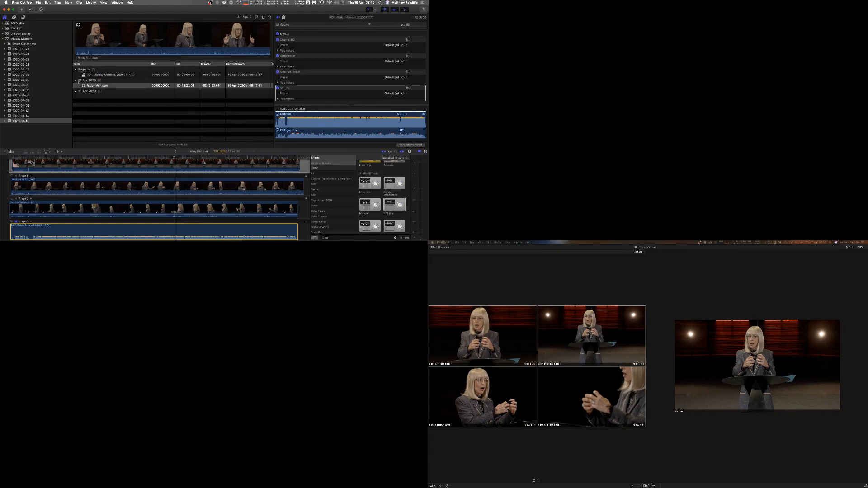
{"action": "double_click", "coordinate": [95, 75]}
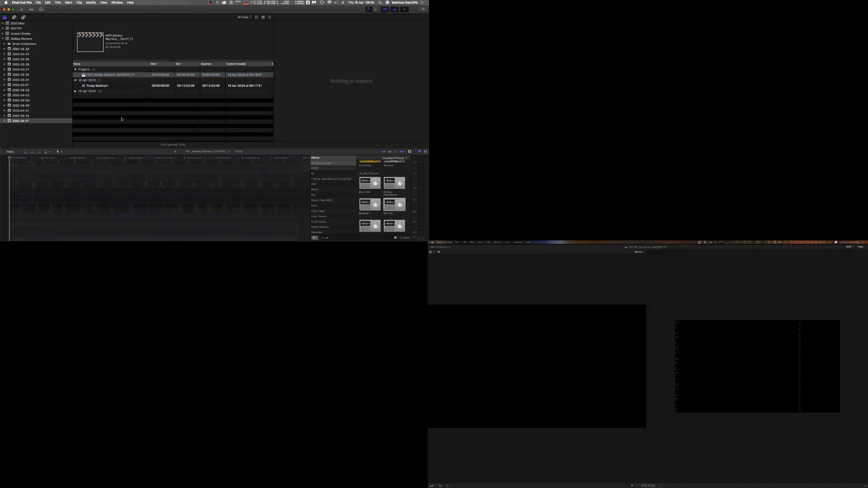
{"action": "left_click_drag", "start_coordinate": [95, 86], "coordinate": [50, 199]}
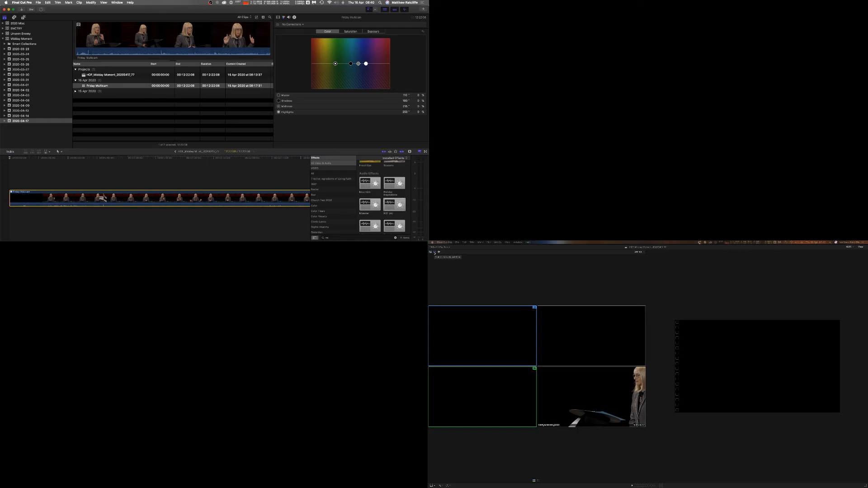
Play the project timeline and adjust the multicam clip's audio configuration in the audio inspector.
{"action": "left_click", "coordinate": [104, 158]}
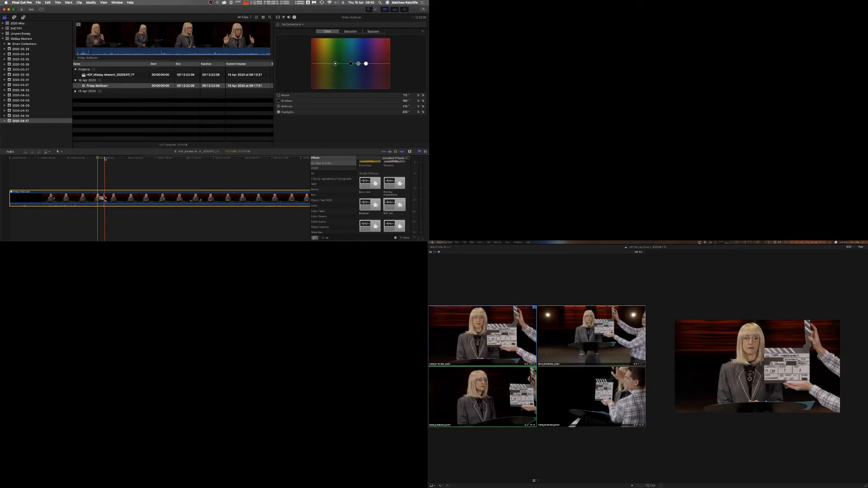
{"action": "left_click", "coordinate": [130, 158]}
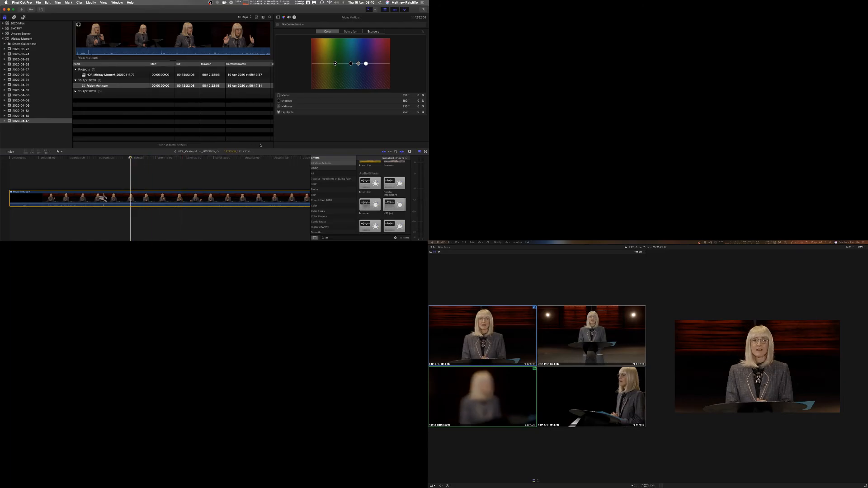
{"action": "left_click", "coordinate": [289, 17]}
{"action": "key", "text": "space"}
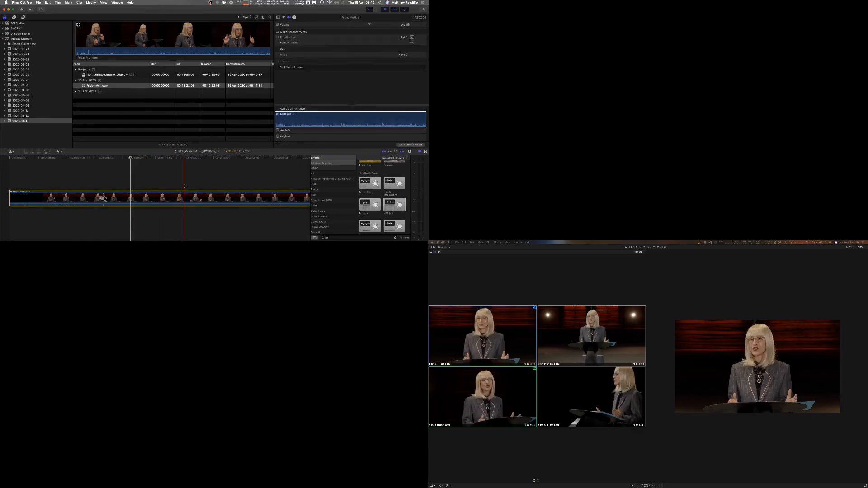
{"action": "scroll", "coordinate": [308, 124], "scroll_direction": "down", "scroll_amount": 5}
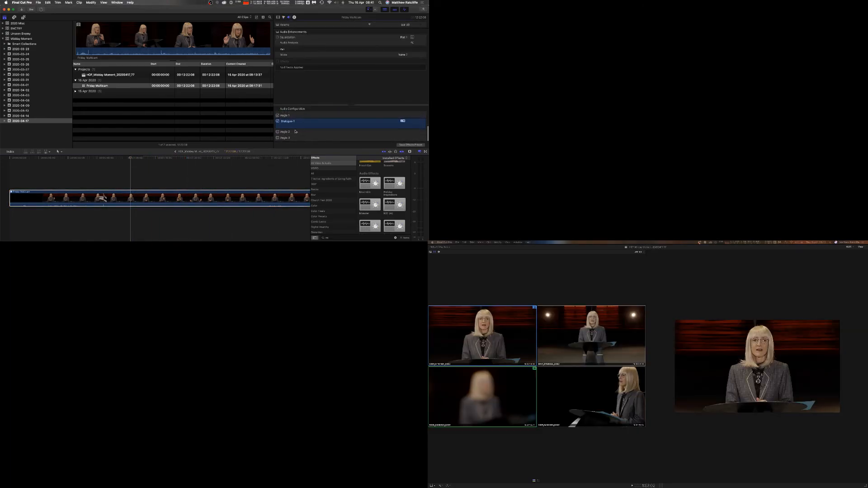
{"action": "left_click", "coordinate": [278, 116]}
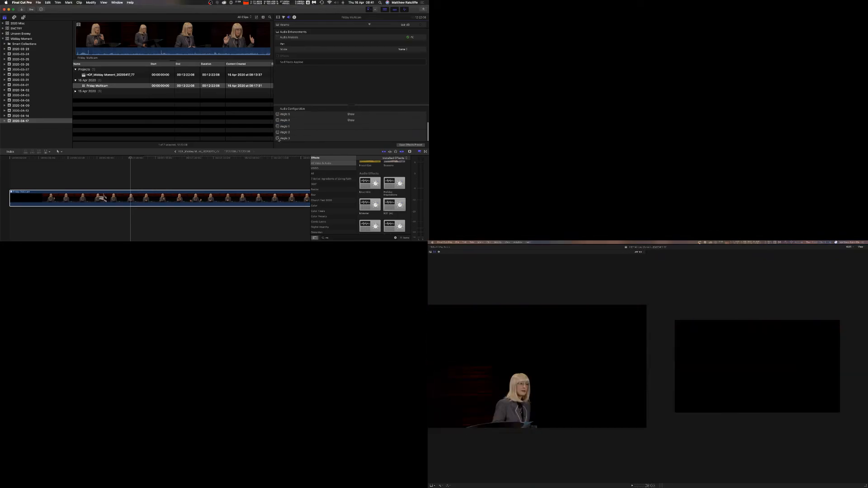
Open the multicam clip in the angle editor, select a clip in the top angle and delete it.
{"action": "double_click", "coordinate": [134, 194]}
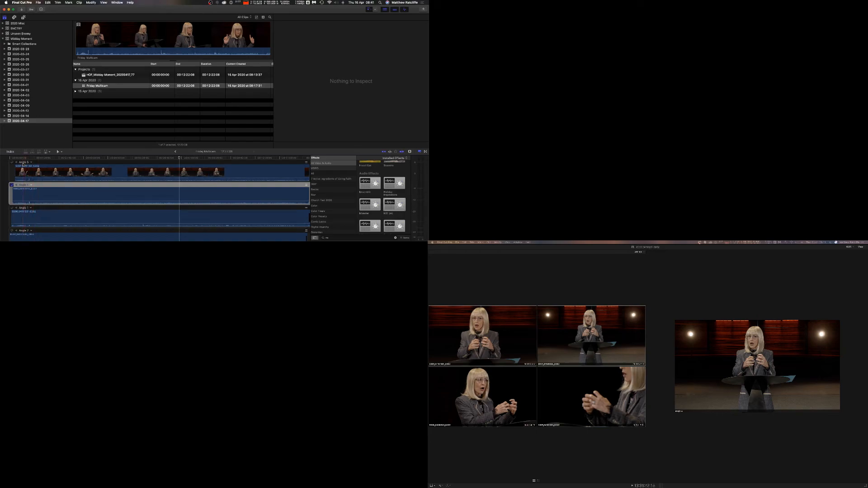
{"action": "left_click", "coordinate": [23, 163]}
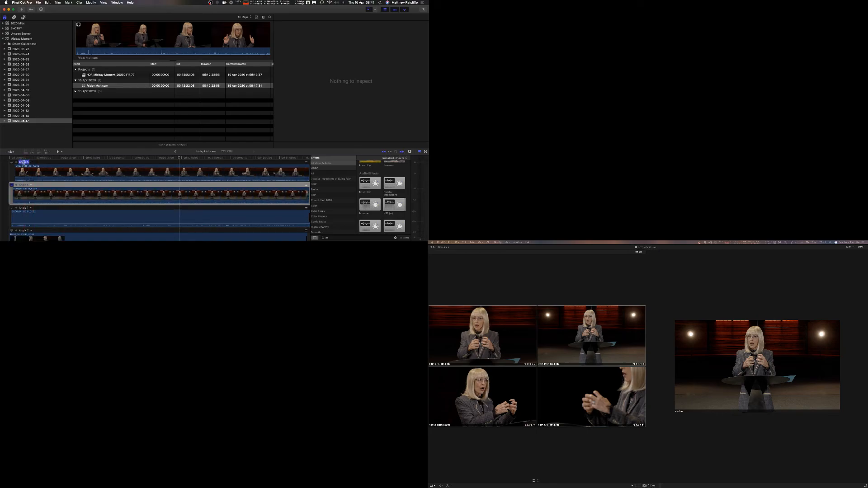
{"action": "key", "text": "Right"}
{"action": "key", "text": "BackSpace"}
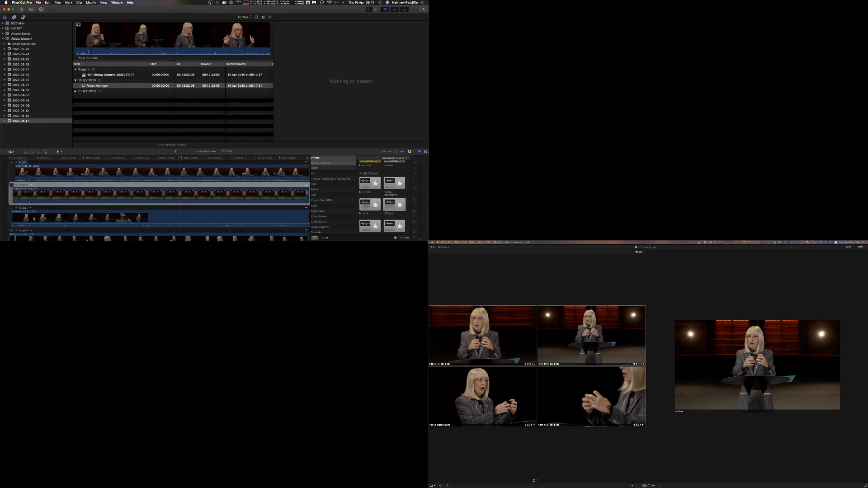
Rename the multicam angles in the angle editor, giving them Angle names and numbers.
{"action": "type", "text": "1"}
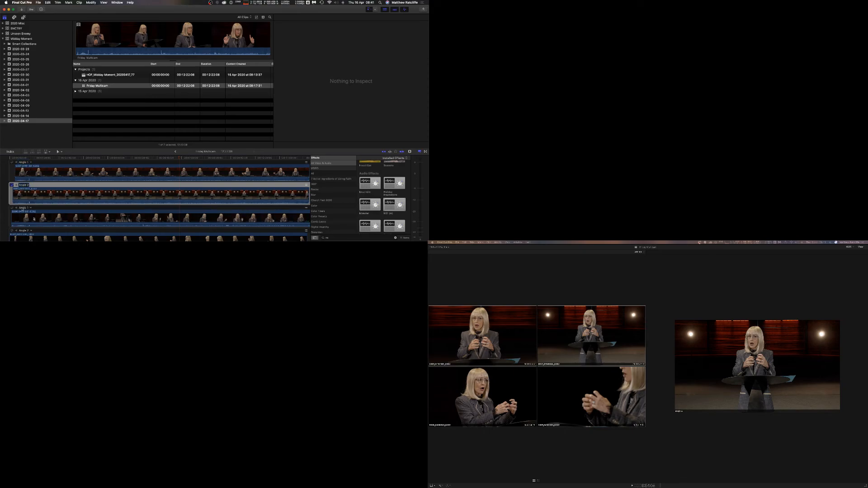
{"action": "left_click", "coordinate": [24, 208]}
{"action": "scroll", "coordinate": [24, 208], "scroll_direction": "down", "scroll_amount": 2}
{"action": "left_click", "coordinate": [24, 198]}
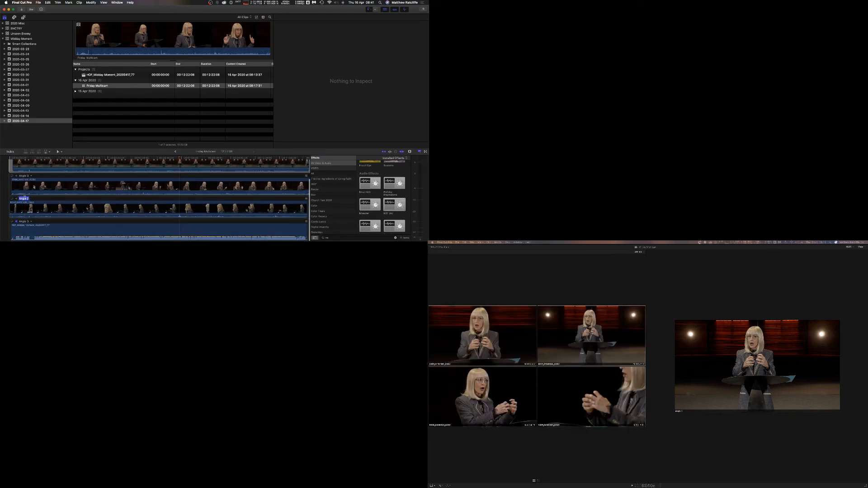
{"action": "type", "text": "Angle"}
{"action": "key", "text": "Return"}
Open the HOF_Midday Moment project, select the multicam clip and choose its Dialogue audio component in the audio configuration.
{"action": "double_click", "coordinate": [94, 75]}
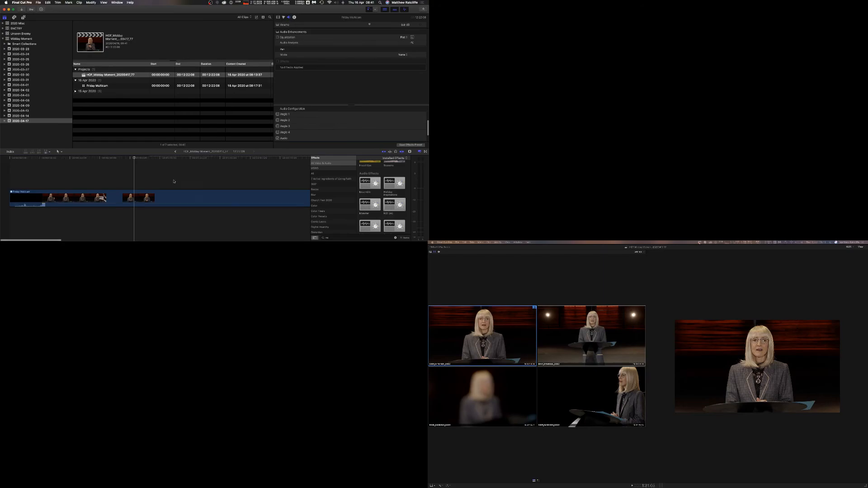
{"action": "left_click", "coordinate": [128, 194]}
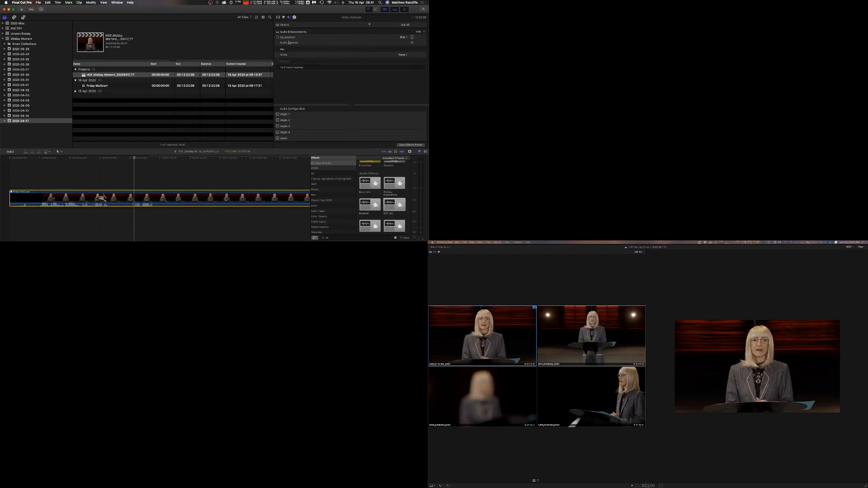
{"action": "scroll", "coordinate": [289, 131], "scroll_direction": "down", "scroll_amount": 3}
{"action": "left_click", "coordinate": [293, 134]}
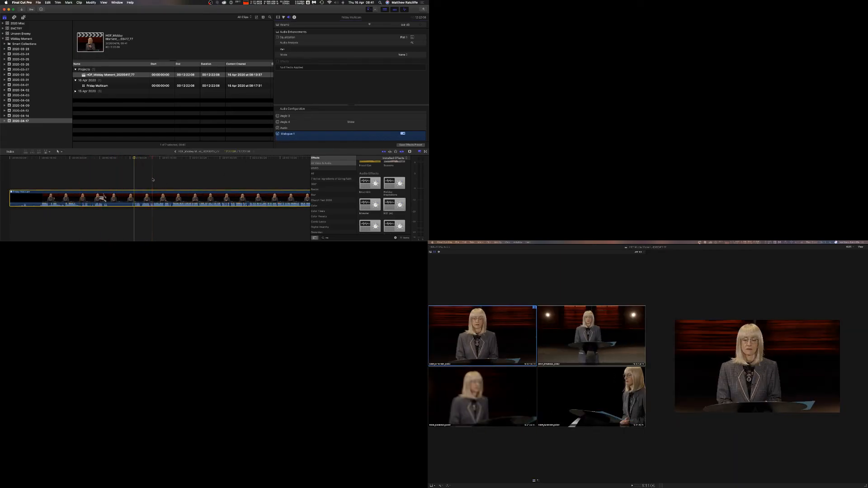
Find the start of the speech, blade the multicam clip there and delete the opening section before it.
{"action": "key", "text": "space"}
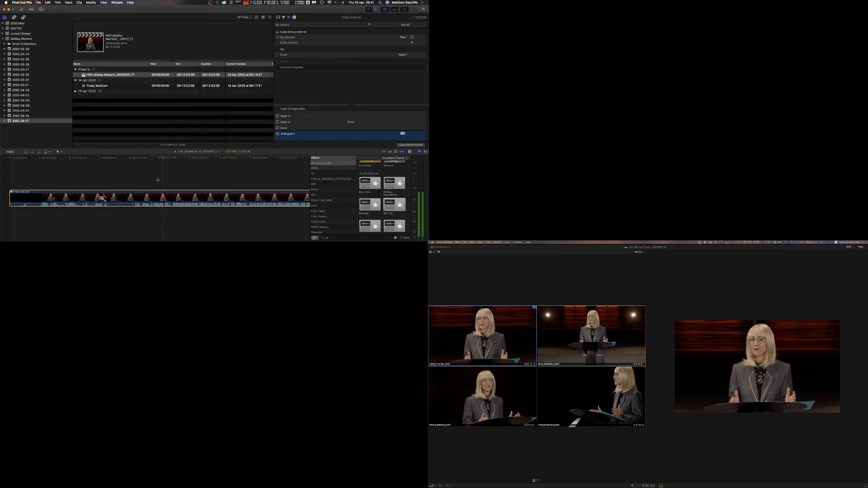
{"action": "left_click", "coordinate": [131, 158]}
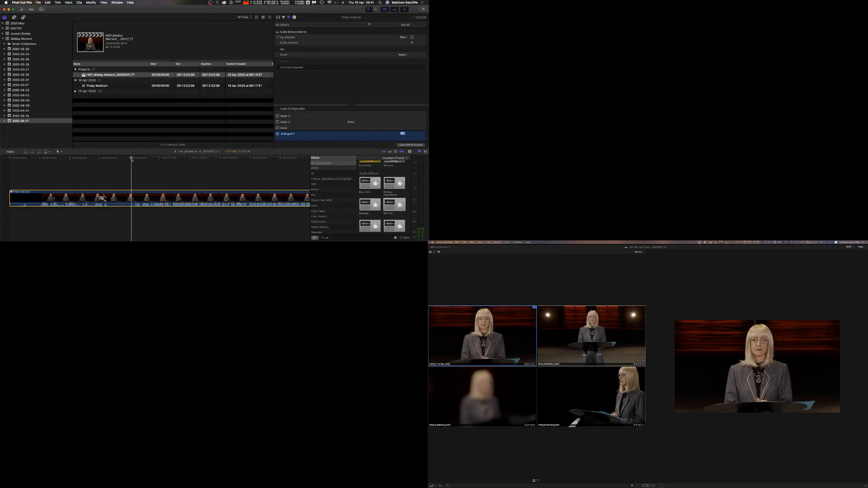
{"action": "key", "text": "super+equal"}
{"action": "key", "text": "super+equal"}
{"action": "key", "text": "super+equal"}
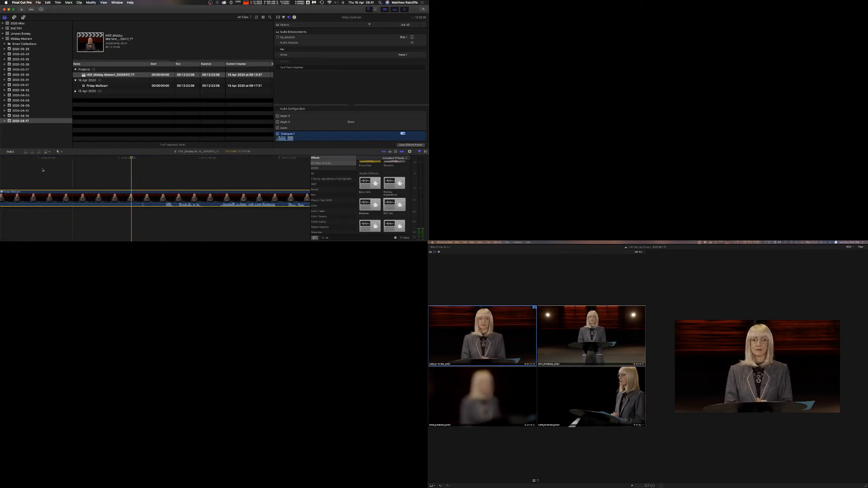
{"action": "scroll", "coordinate": [37, 174], "scroll_direction": "left", "scroll_amount": 8}
{"action": "scroll", "coordinate": [250, 172], "scroll_direction": "right", "scroll_amount": 9}
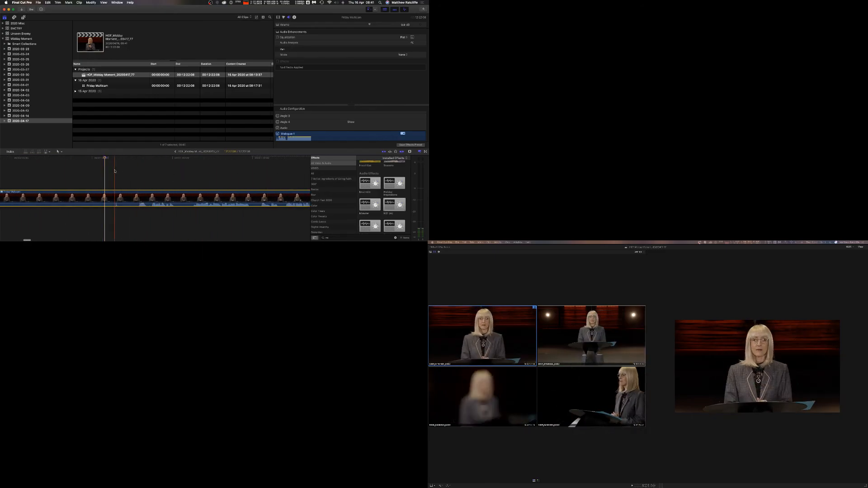
{"action": "key", "text": "space"}
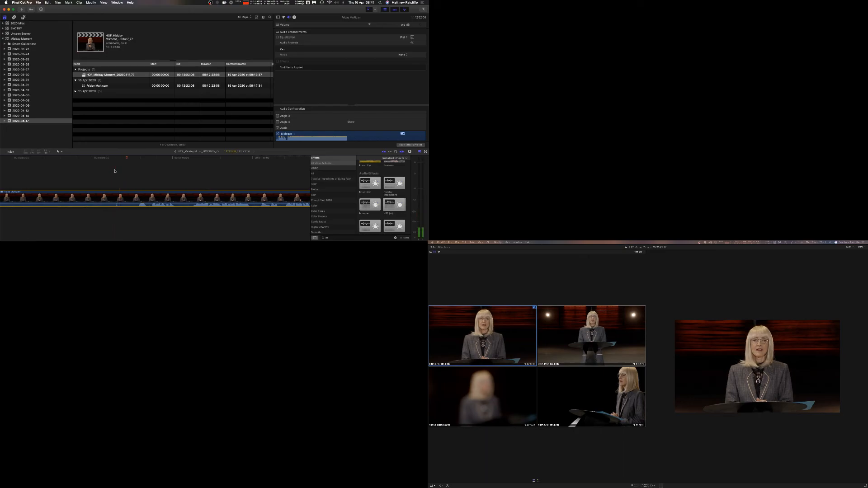
{"action": "key", "text": "space"}
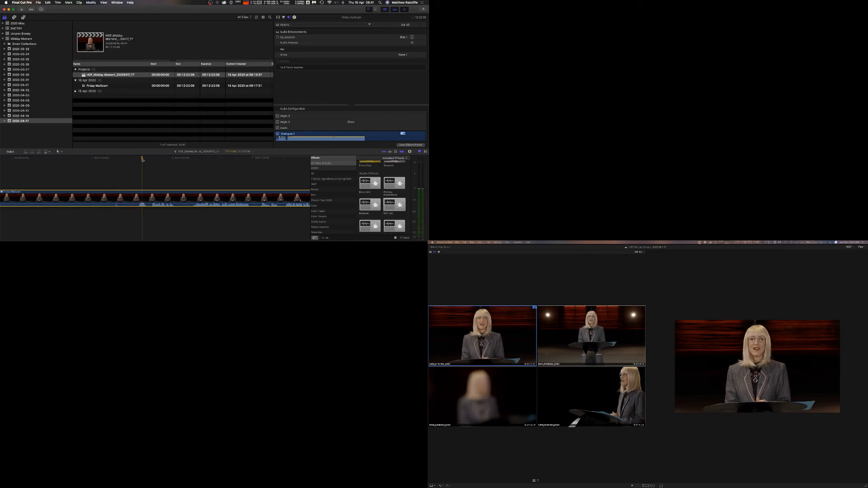
{"action": "left_click_drag", "start_coordinate": [139, 159], "coordinate": [137, 159]}
{"action": "key", "text": "super+b"}
{"action": "left_click", "coordinate": [120, 197]}
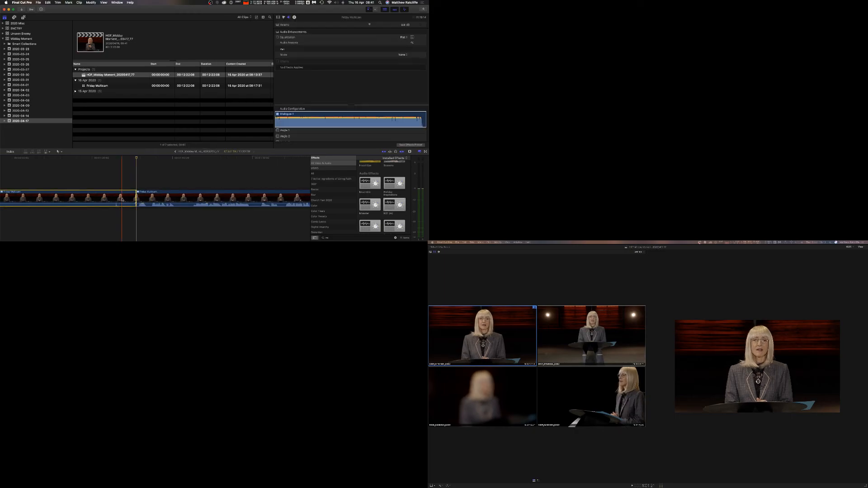
{"action": "key", "text": "Delete"}
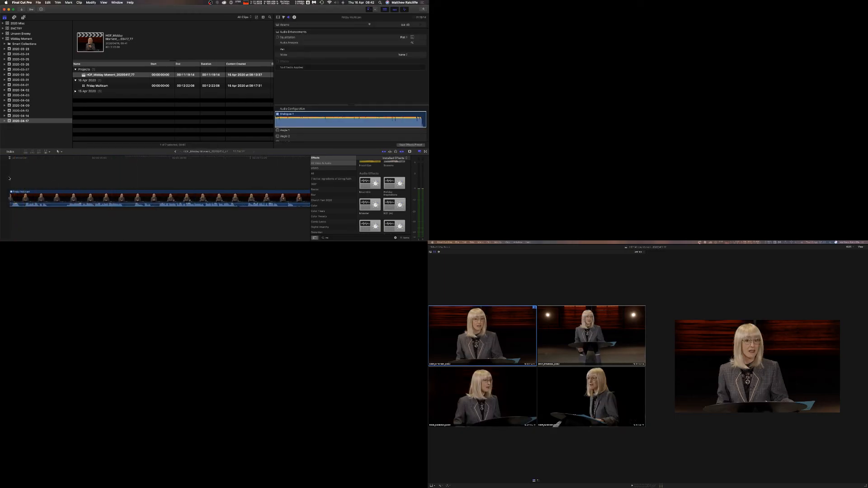
Trim a few frames off the start of the remaining multicam clip and play it from the beginning.
{"action": "key", "text": "space"}
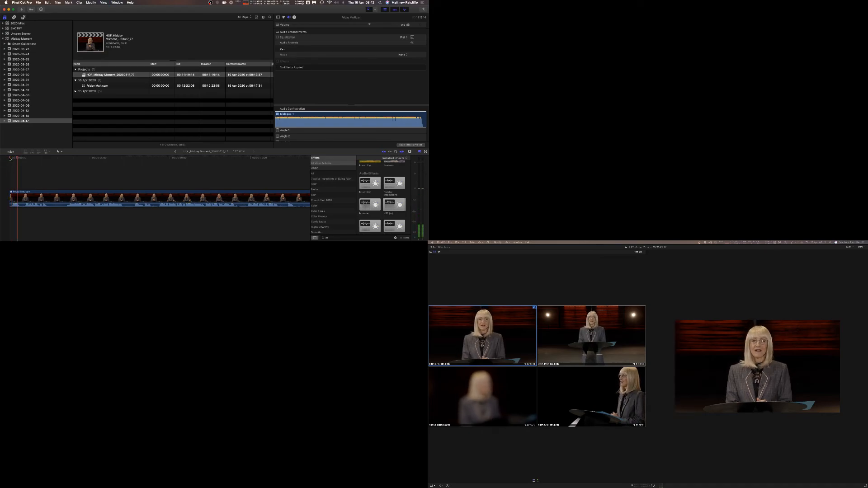
{"action": "key", "text": "space"}
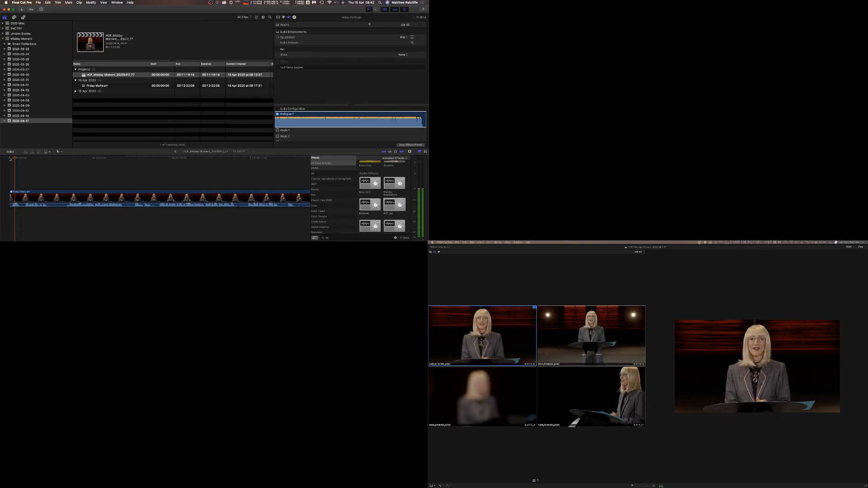
{"action": "key", "text": "super+="}
{"action": "scroll", "coordinate": [16, 171], "scroll_direction": "left", "scroll_amount": 2}
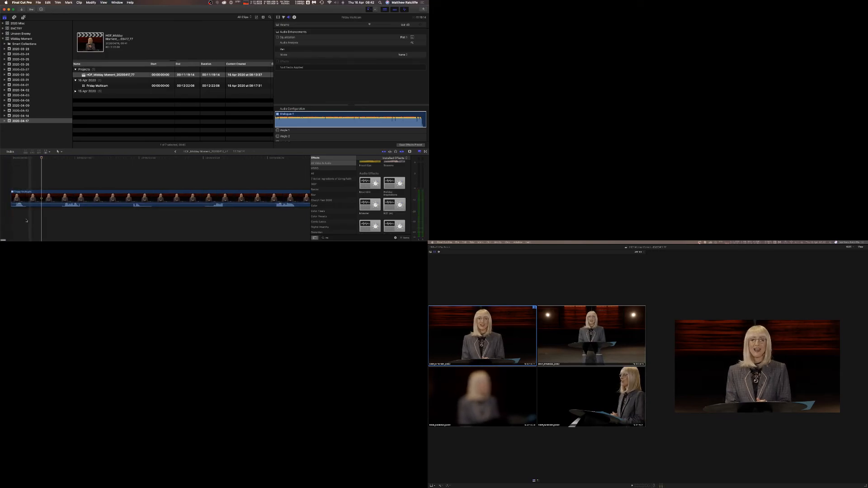
{"action": "left_click_drag", "start_coordinate": [13, 198], "coordinate": [22, 199]}
{"action": "left_click", "coordinate": [16, 157]}
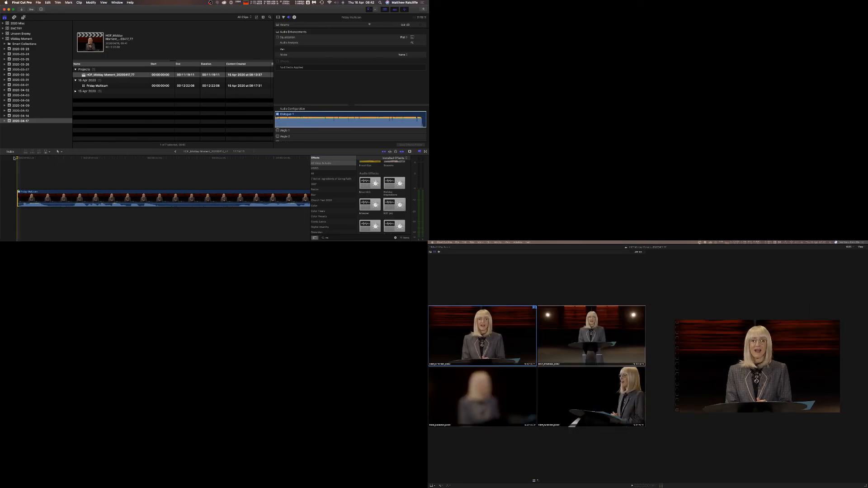
{"action": "key", "text": "space"}
{"action": "key", "text": "space"}
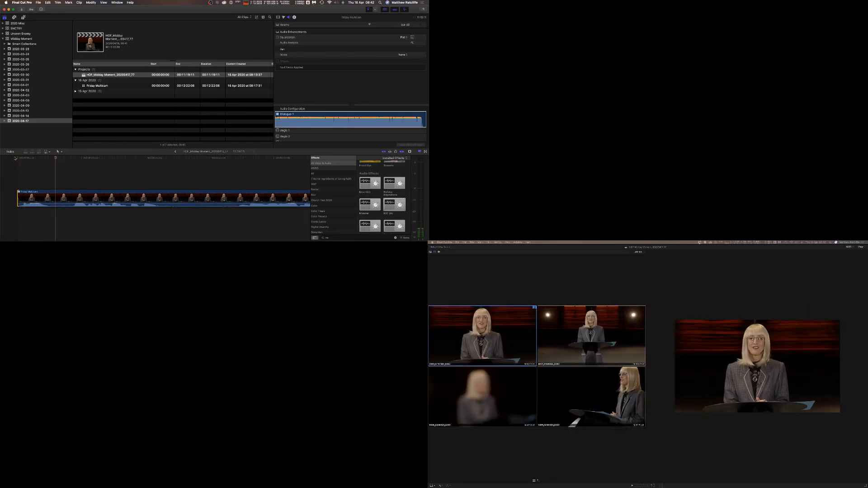
Play through the clip to find the next edit point and blade the multicam clip there.
{"action": "key", "text": "super+minus"}
{"action": "key", "text": "super+minus"}
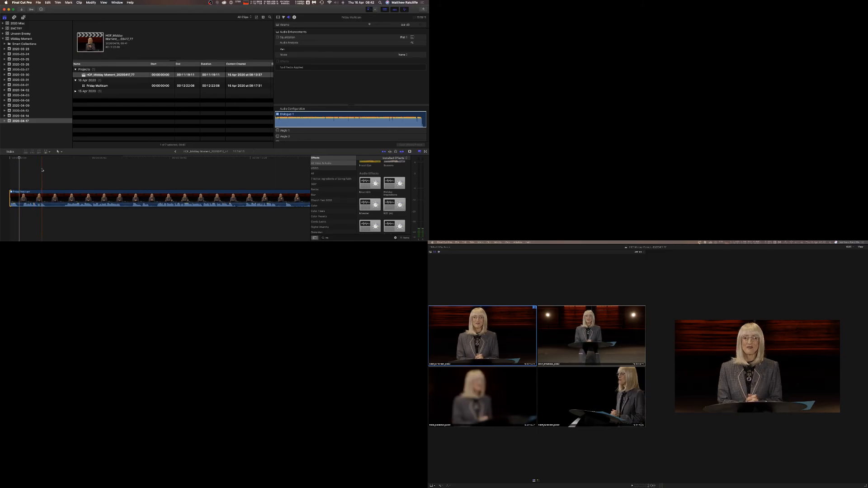
{"action": "key", "text": "super+minus"}
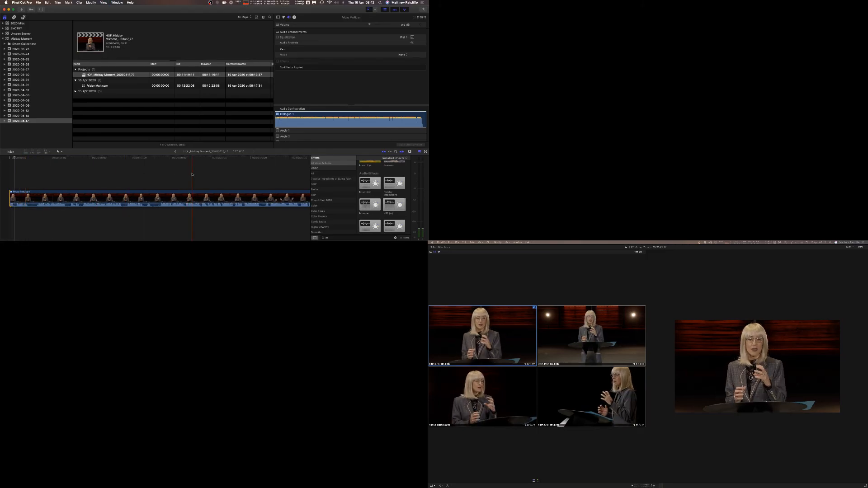
{"action": "scroll", "coordinate": [192, 174], "scroll_direction": "right", "scroll_amount": 5}
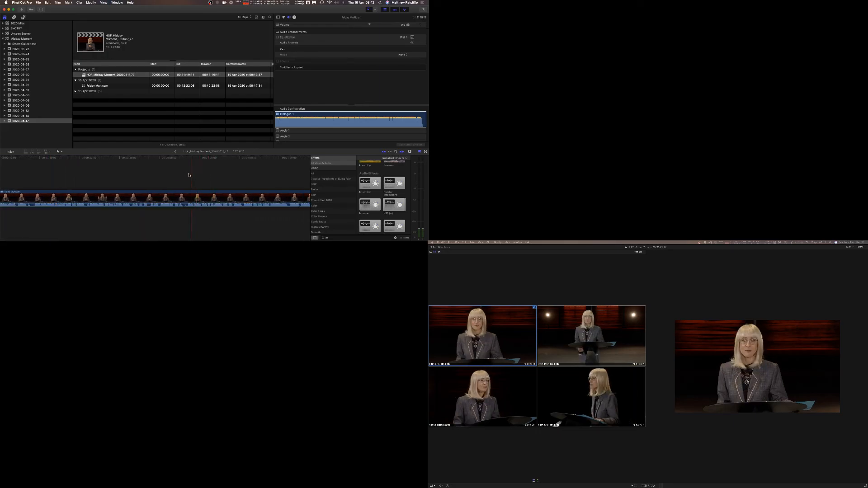
{"action": "scroll", "coordinate": [150, 178], "scroll_direction": "left", "scroll_amount": 1}
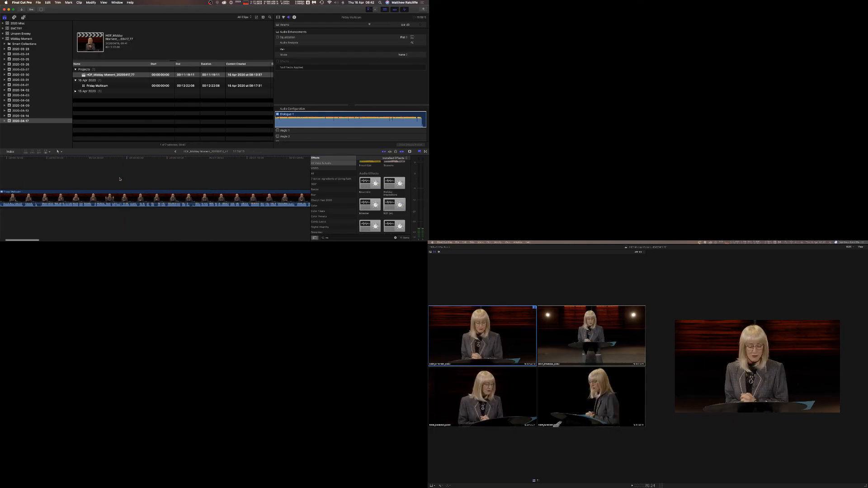
{"action": "left_click", "coordinate": [155, 183]}
{"action": "key", "text": "space"}
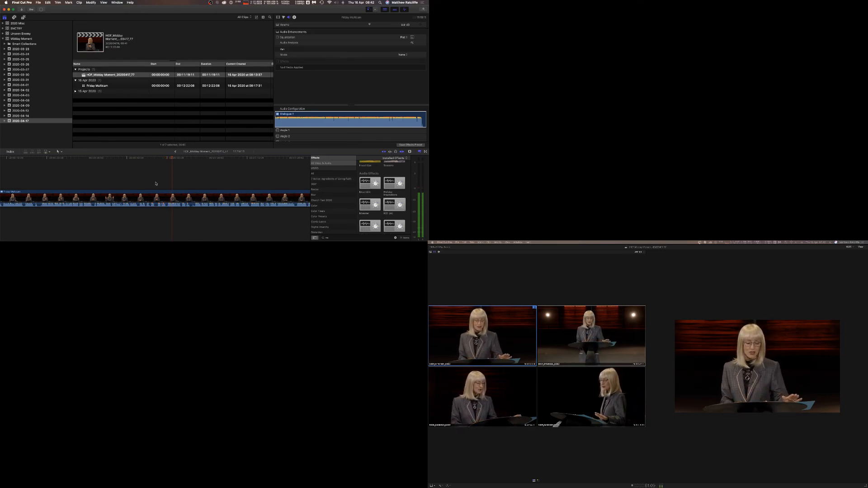
{"action": "key", "text": "space"}
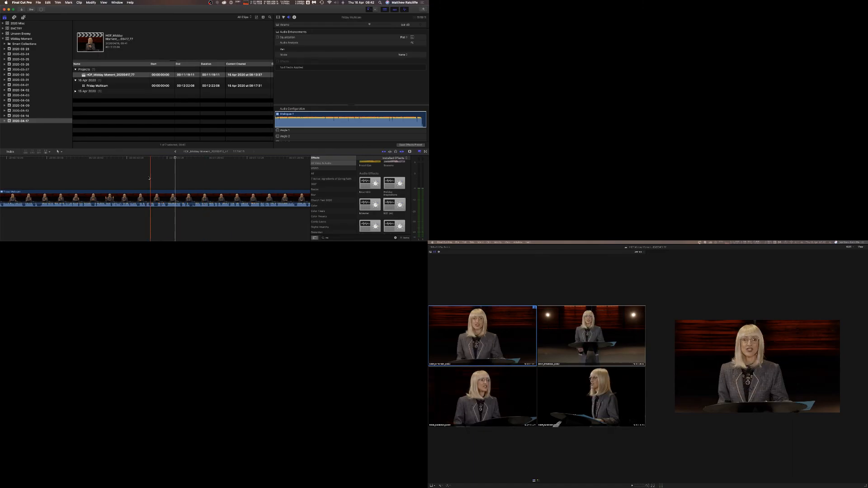
{"action": "left_click", "coordinate": [154, 179]}
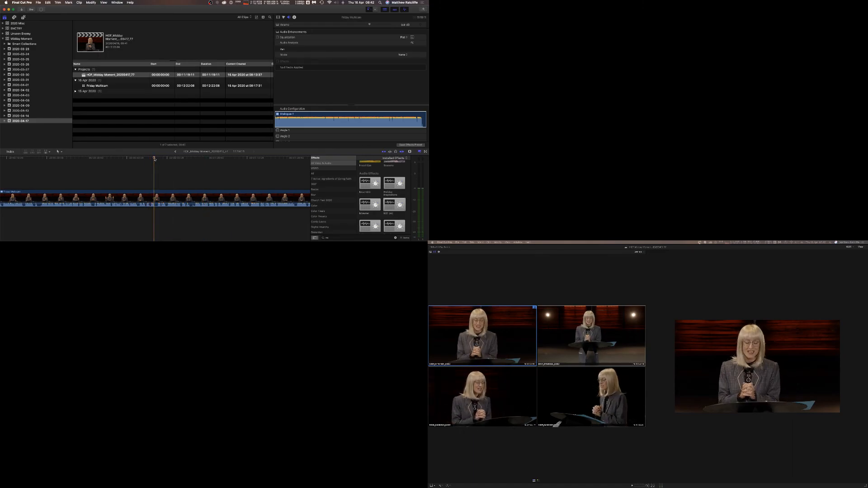
{"action": "left_click_drag", "start_coordinate": [154, 160], "coordinate": [157, 159]}
{"action": "key", "text": "super+b"}
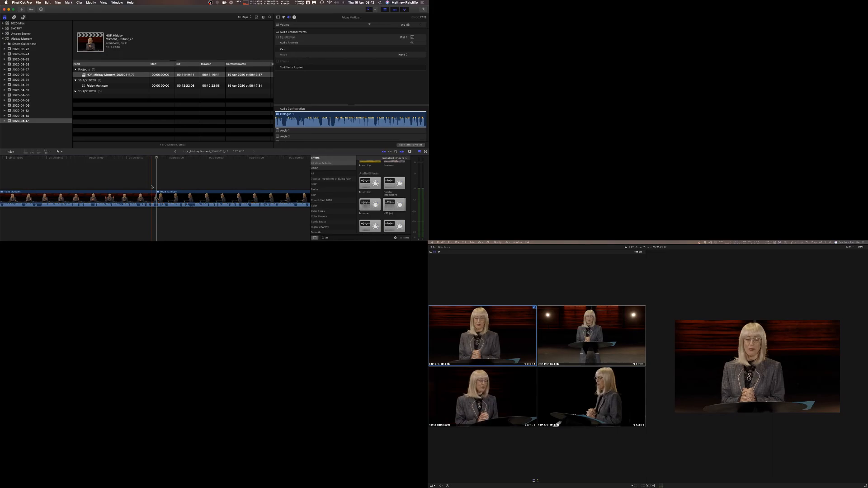
Switch to Angle 2 during playback and add a Cross Dissolve transition at that new edit point.
{"action": "key", "text": "space"}
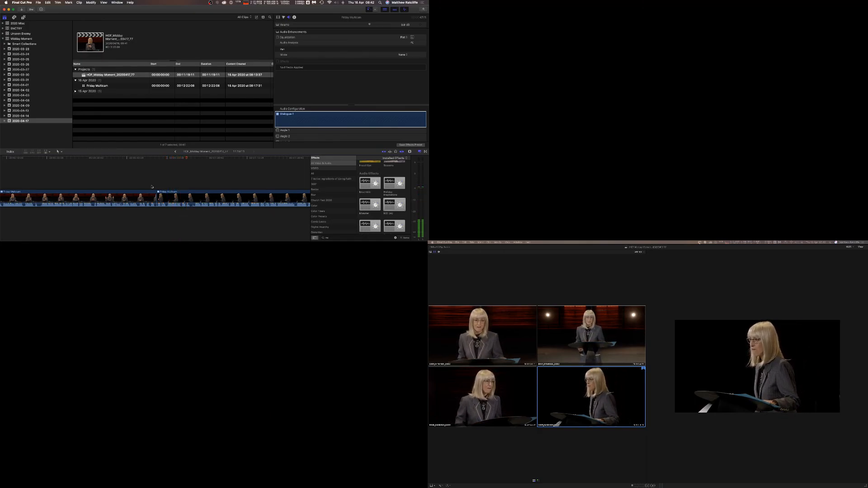
{"action": "key", "text": "2"}
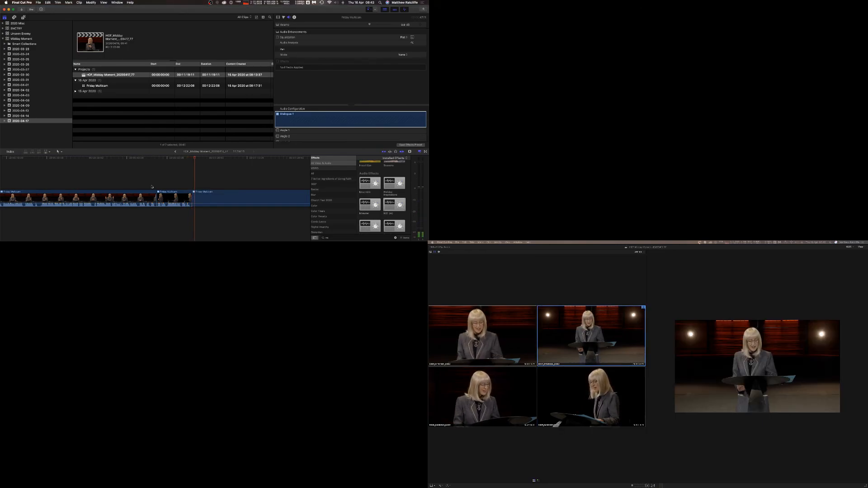
{"action": "left_click", "coordinate": [425, 152]}
{"action": "left_click_drag", "start_coordinate": [370, 171], "coordinate": [192, 198]}
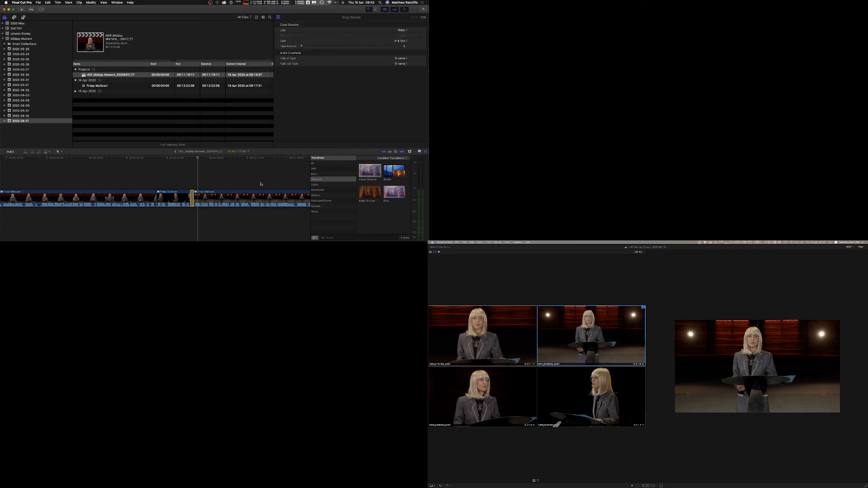
{"action": "left_click", "coordinate": [186, 180]}
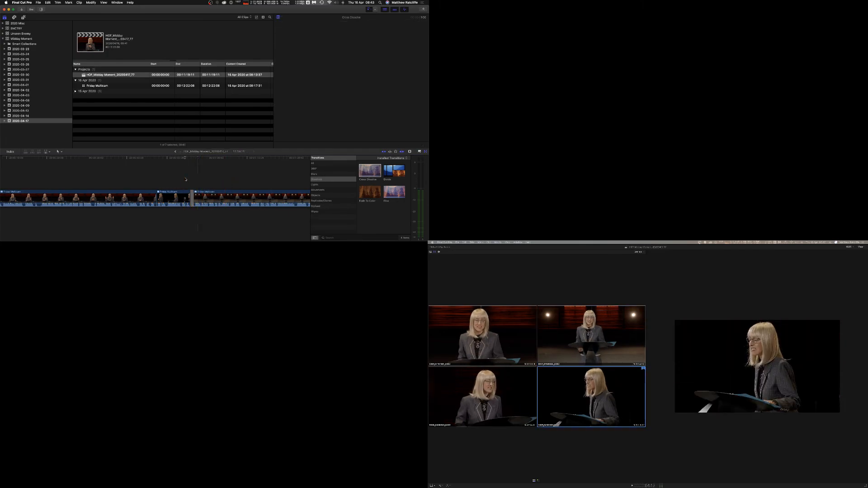
{"action": "key", "text": "space"}
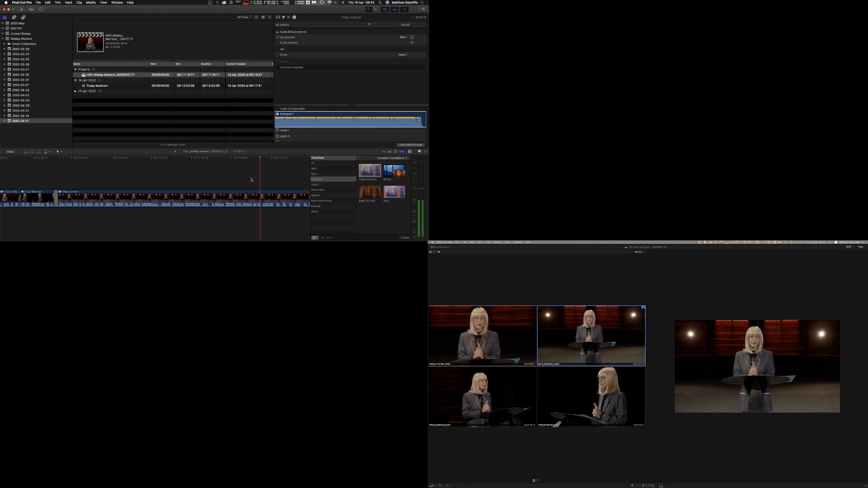
Cut to Angle 3 at a later playhead position, then switch to Angle 1 during playback.
{"action": "key", "text": "space"}
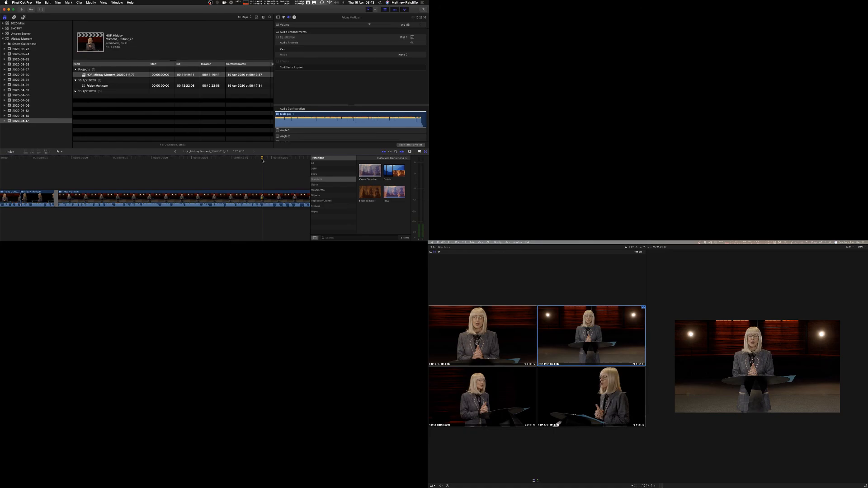
{"action": "left_click", "coordinate": [262, 159]}
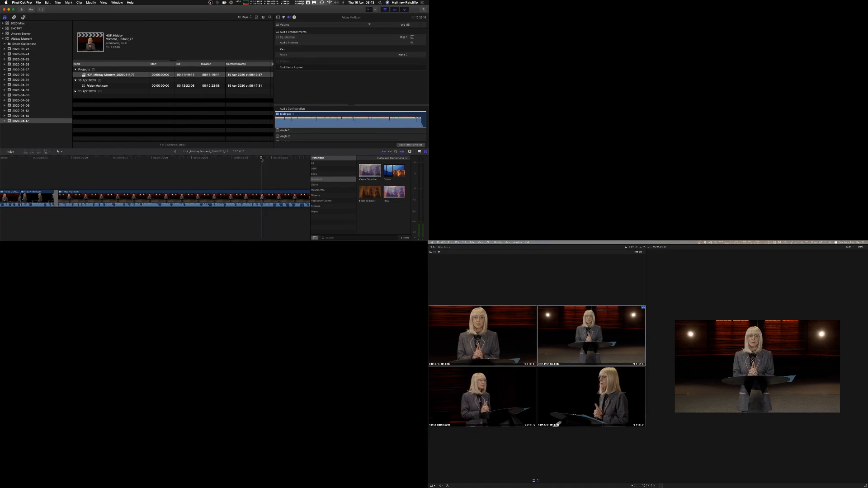
{"action": "key", "text": "3"}
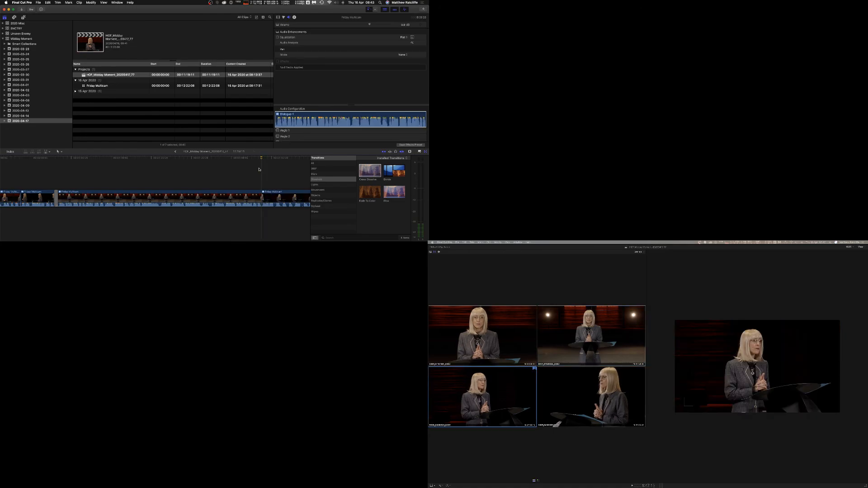
{"action": "key", "text": "space"}
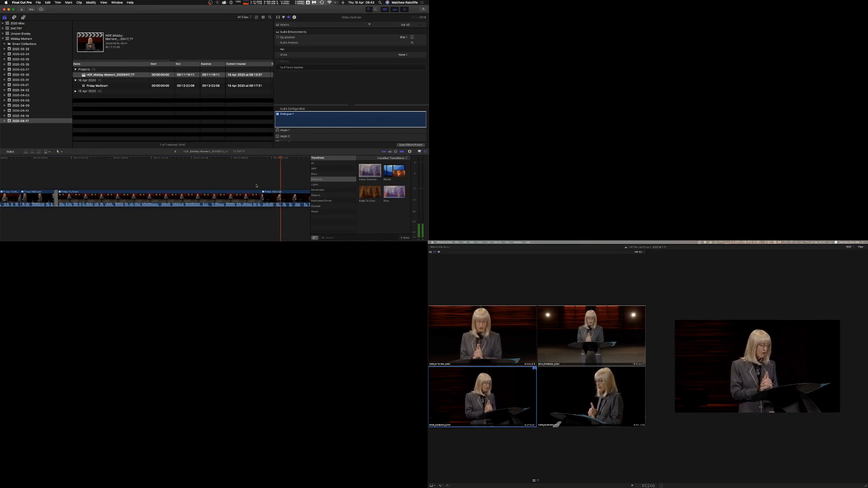
{"action": "key", "text": "1"}
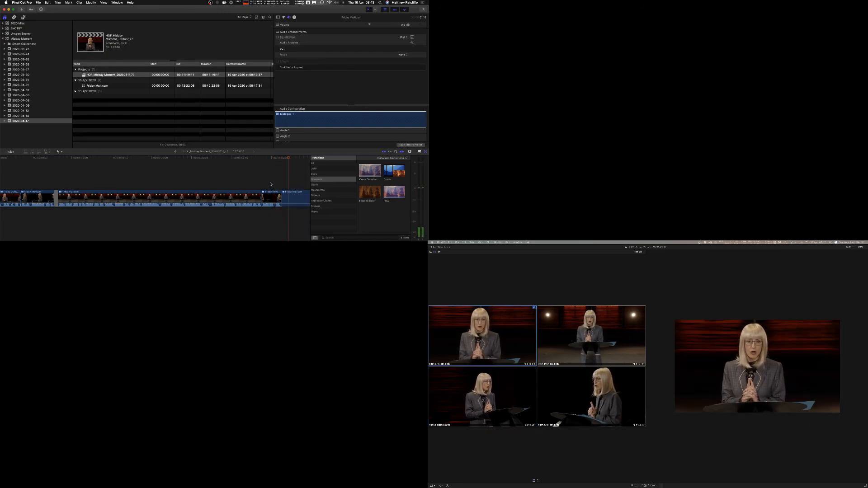
Play and scroll along the timeline to review the multicam cuts made so far.
{"action": "key", "text": "space"}
{"action": "scroll", "coordinate": [271, 184], "scroll_direction": "right", "scroll_amount": 5}
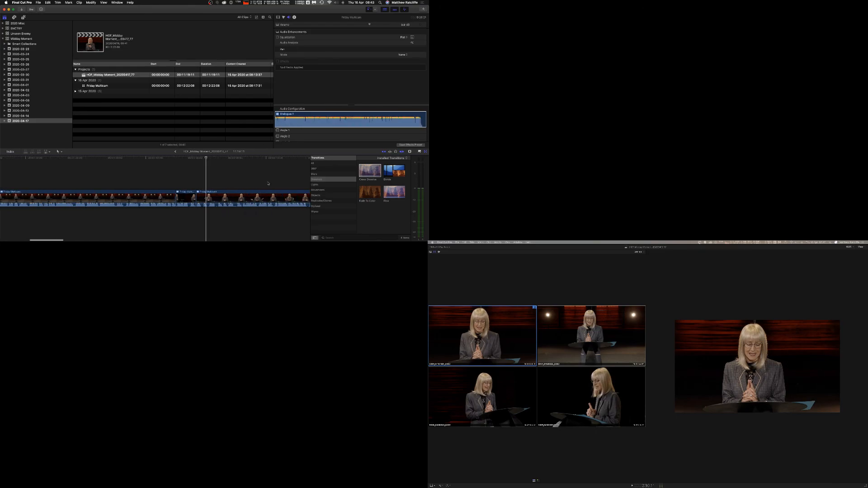
{"action": "key", "text": "space"}
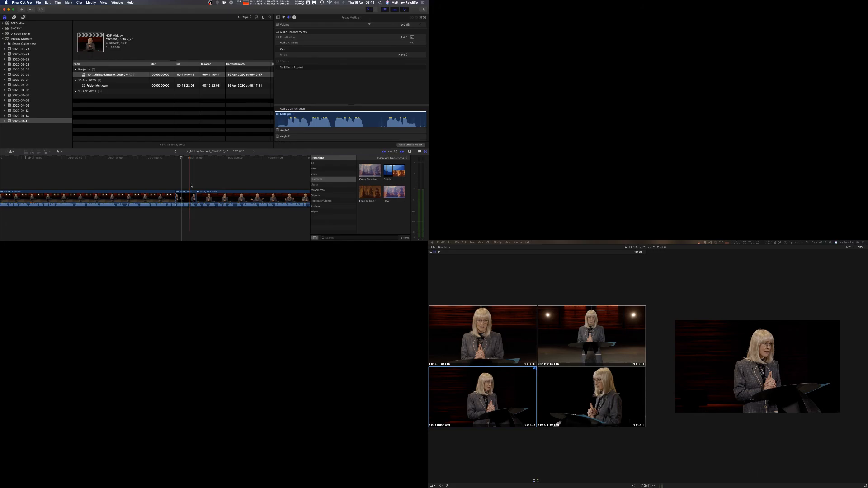
{"action": "scroll", "coordinate": [172, 184], "scroll_direction": "right", "scroll_amount": 3}
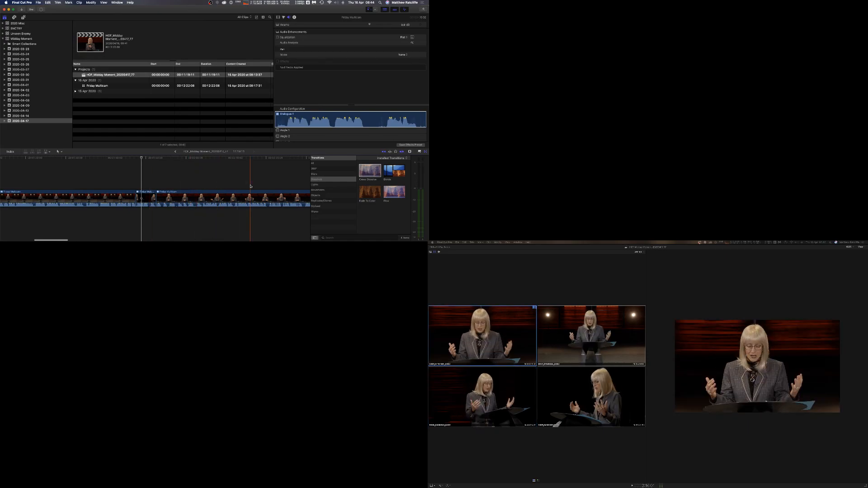
{"action": "scroll", "coordinate": [226, 191], "scroll_direction": "right", "scroll_amount": 3}
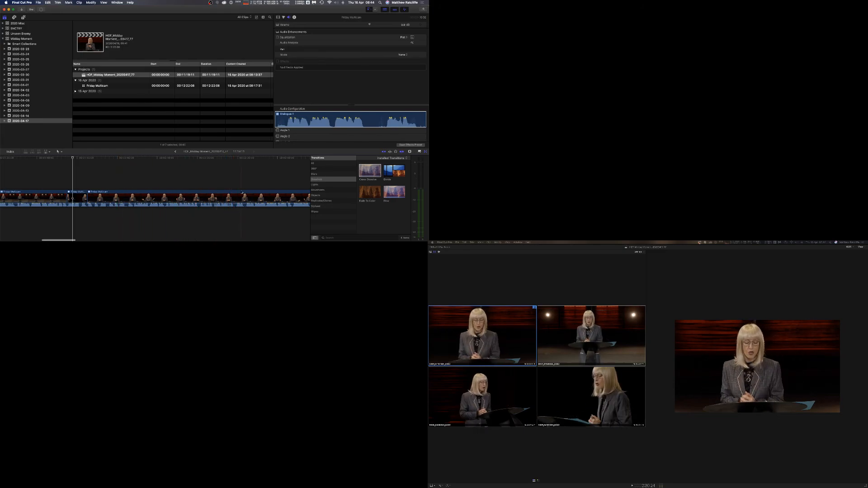
Try cutting to Angle 4 at a later playhead position, play from there, and undo the cut.
{"action": "left_click", "coordinate": [234, 184]}
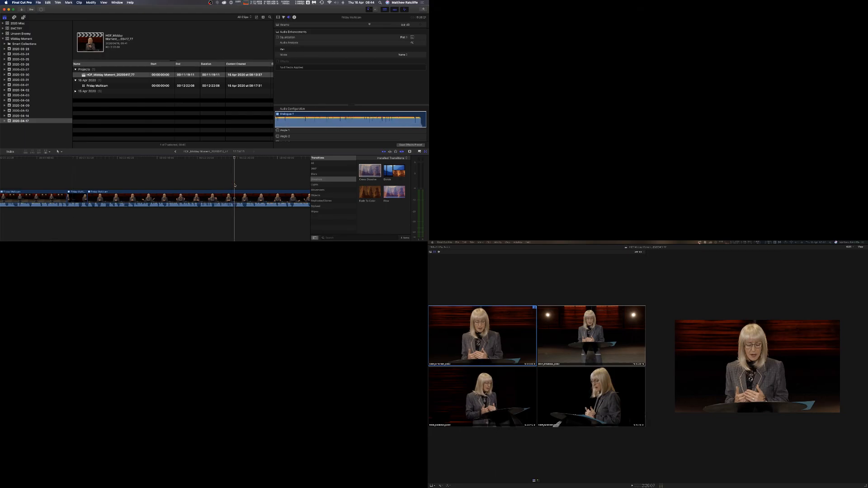
{"action": "key", "text": "4"}
{"action": "left_click", "coordinate": [227, 185]}
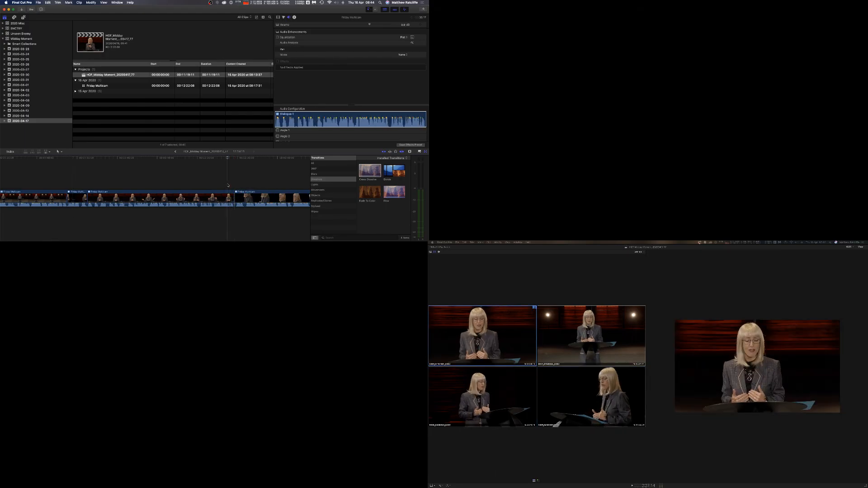
{"action": "key", "text": "space"}
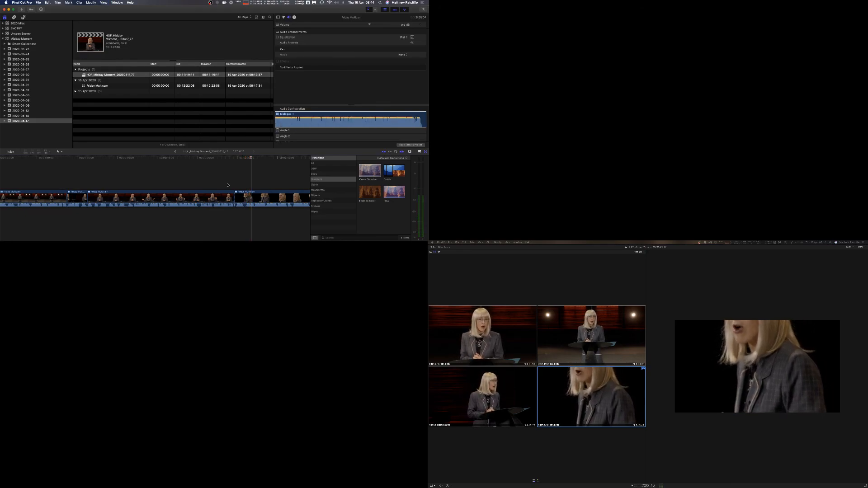
{"action": "key", "text": "super+z"}
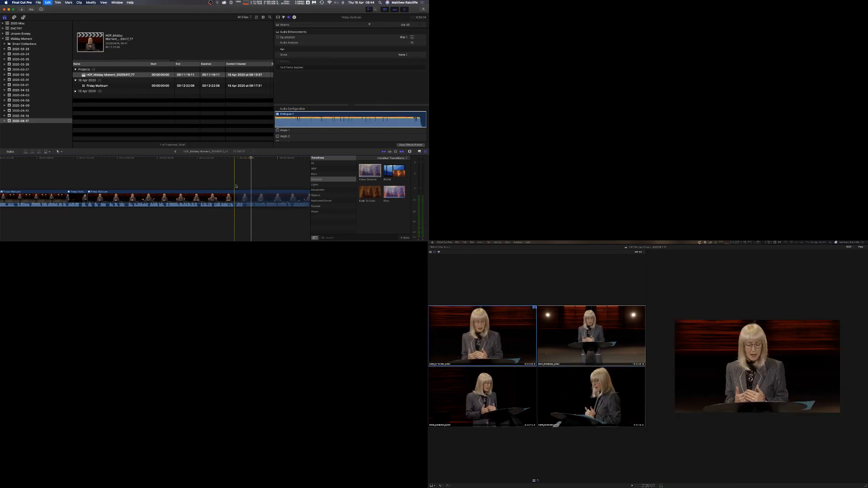
Cut to Angle 3 at the playhead, then switch to Angle 2 during playback.
{"action": "key", "text": "3"}
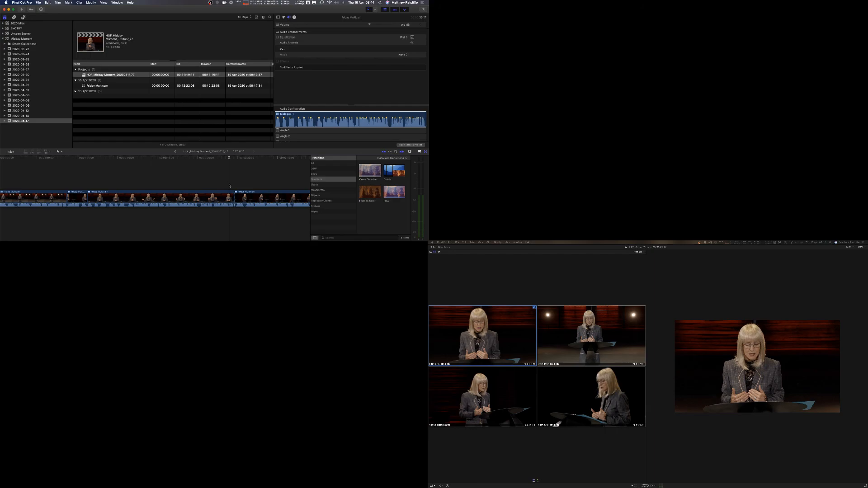
{"action": "key", "text": "space"}
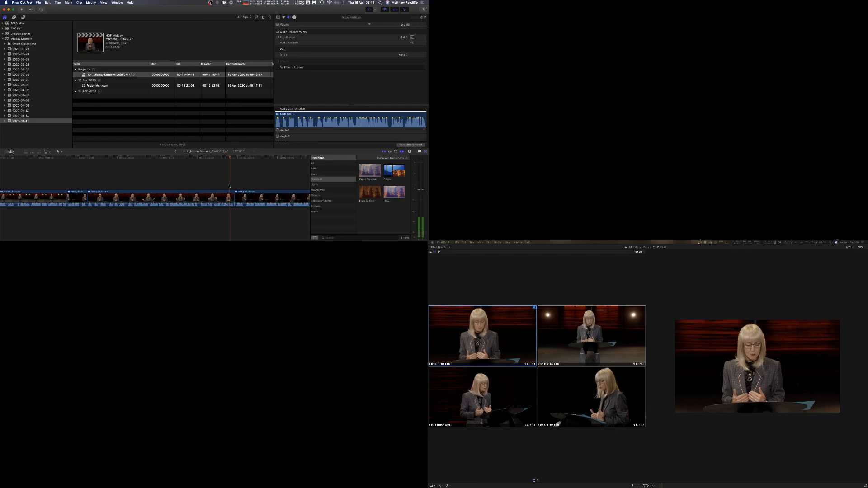
{"action": "key", "text": "3"}
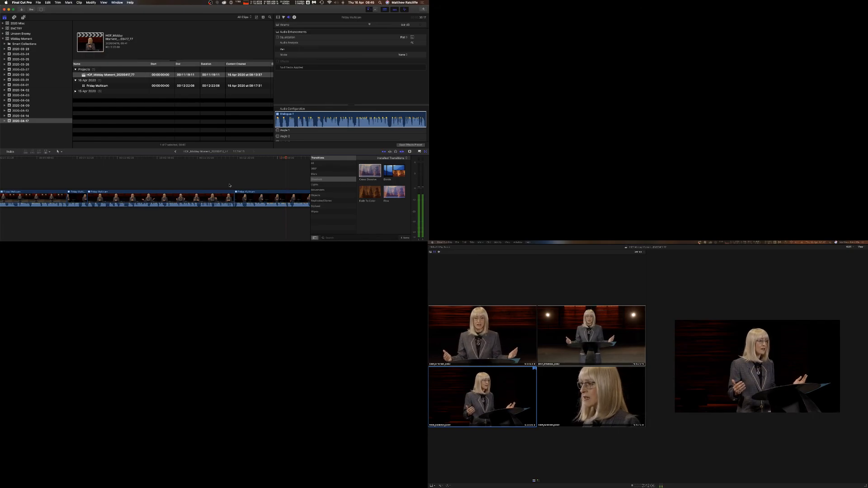
{"action": "key", "text": "2"}
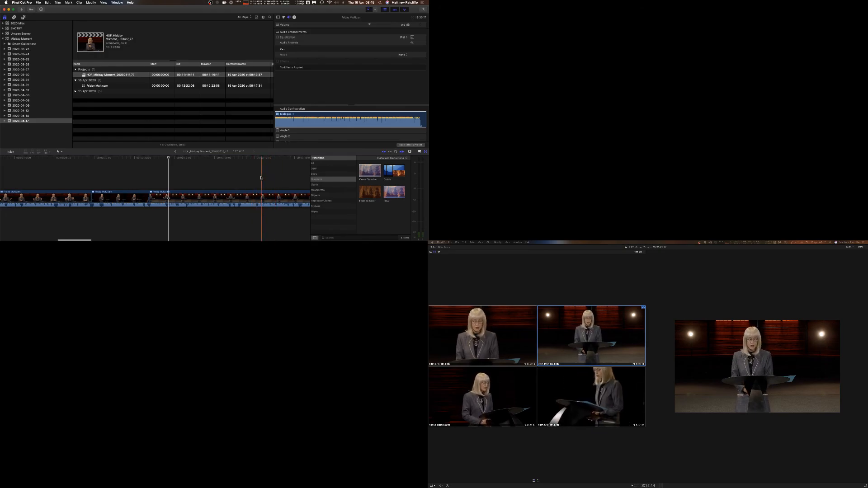
Play from a later point and cut to Angle 4, then to Angle 1 shortly after.
{"action": "left_click", "coordinate": [227, 176]}
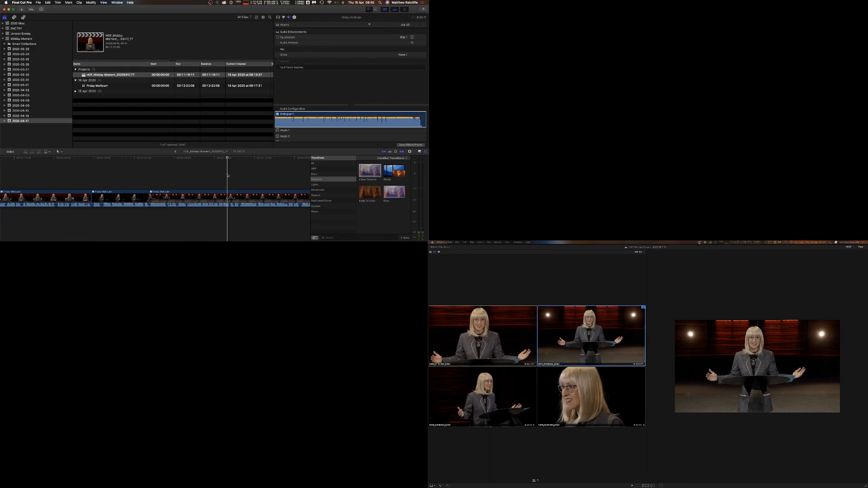
{"action": "key", "text": "space"}
{"action": "key", "text": "4"}
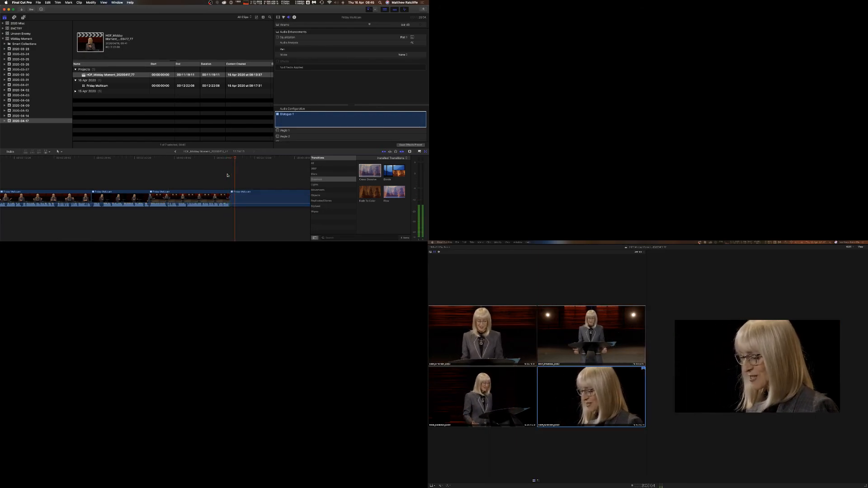
{"action": "key", "text": "1"}
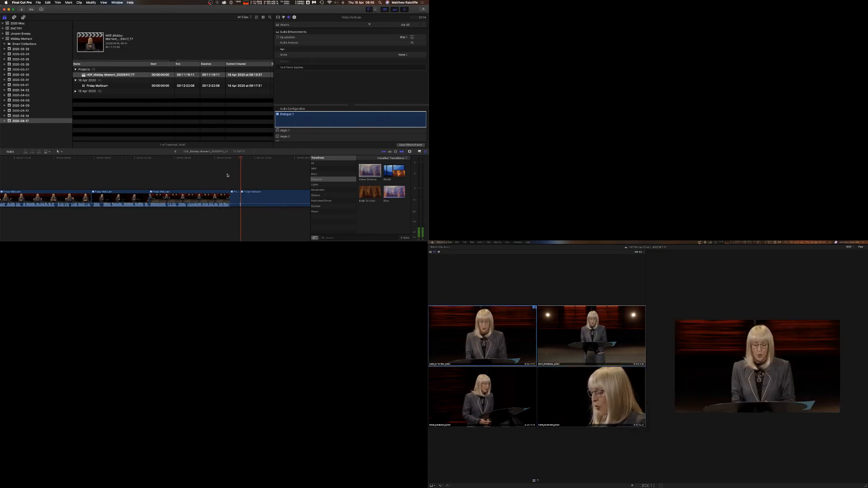
{"action": "key", "text": "space"}
Roll the edit point between the Angle 4 and Angle 1 sections slightly earlier and replay across it.
{"action": "left_click", "coordinate": [239, 197]}
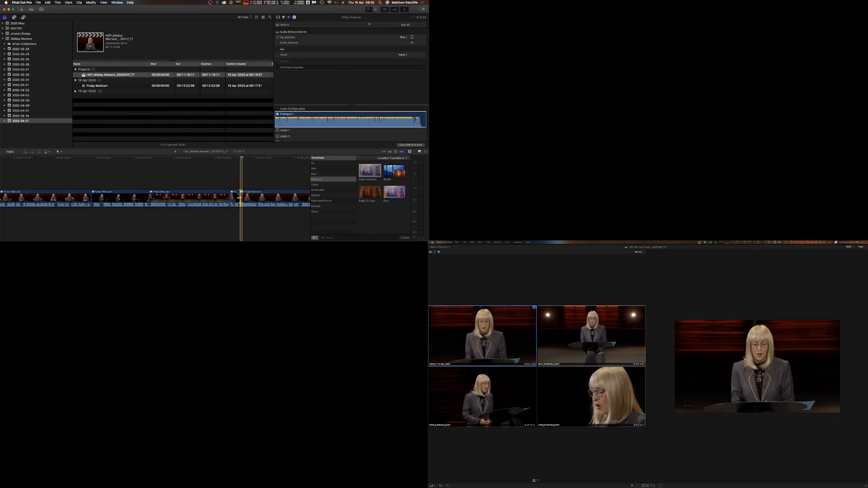
{"action": "left_click_drag", "start_coordinate": [240, 197], "coordinate": [238, 197]}
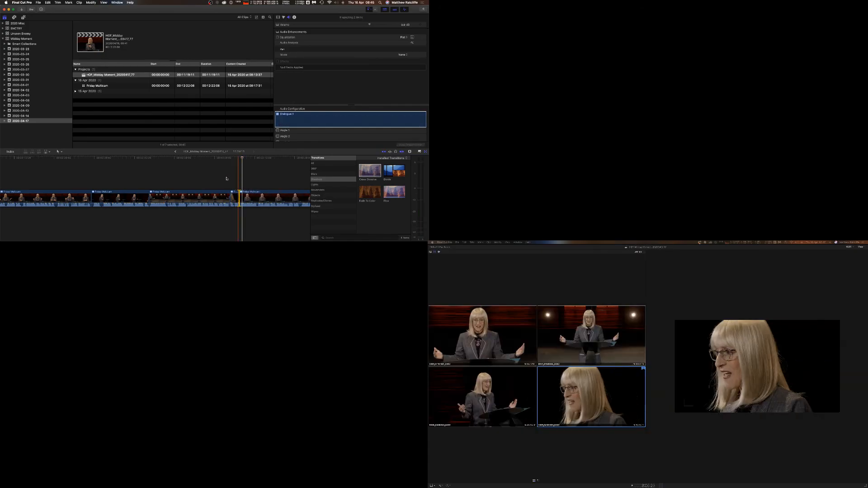
{"action": "left_click", "coordinate": [227, 178]}
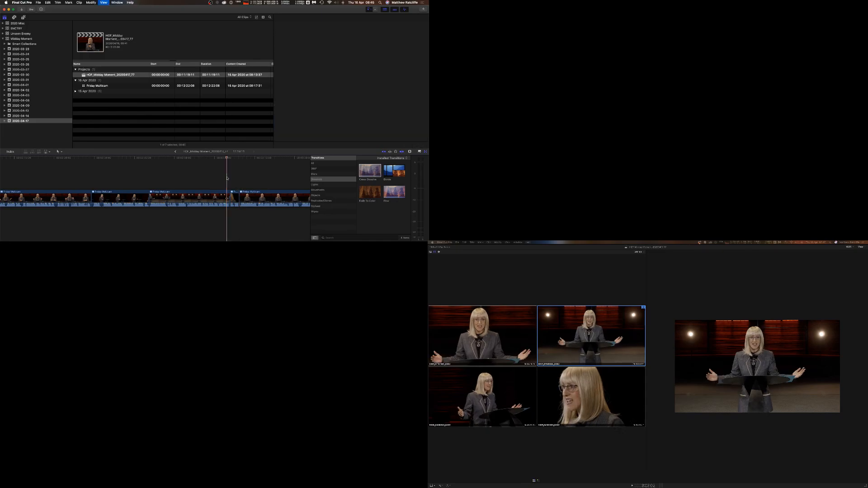
{"action": "key", "text": "space"}
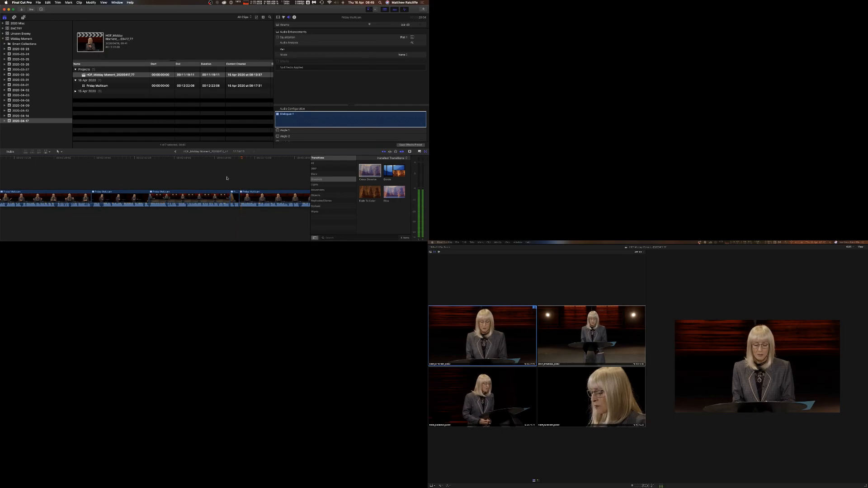
{"action": "key", "text": "space"}
{"action": "scroll", "coordinate": [253, 178], "scroll_direction": "right", "scroll_amount": 3}
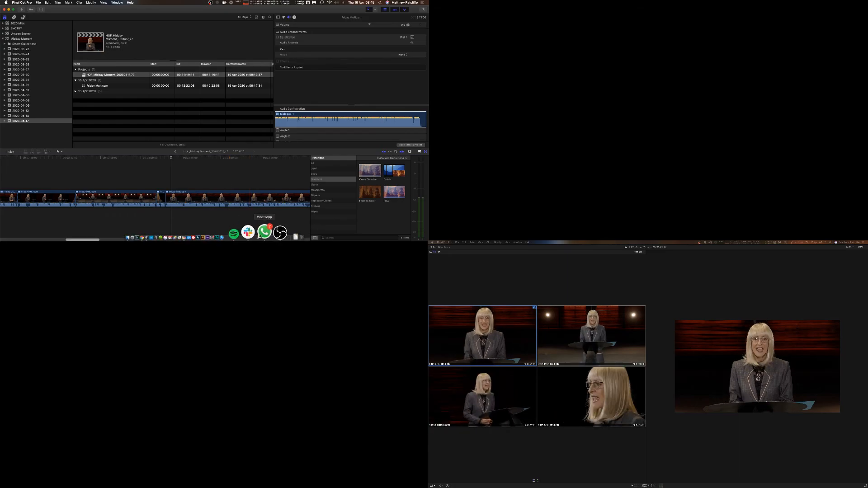
{"action": "left_click", "coordinate": [267, 233]}
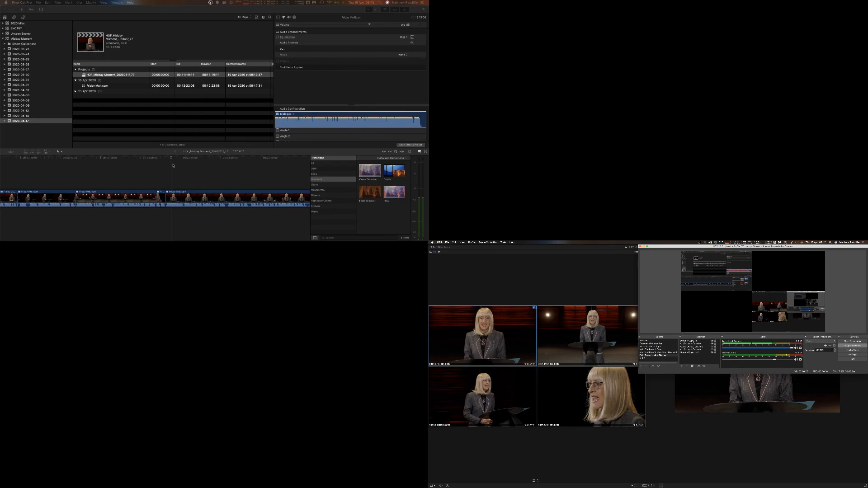
{"action": "left_click", "coordinate": [173, 165]}
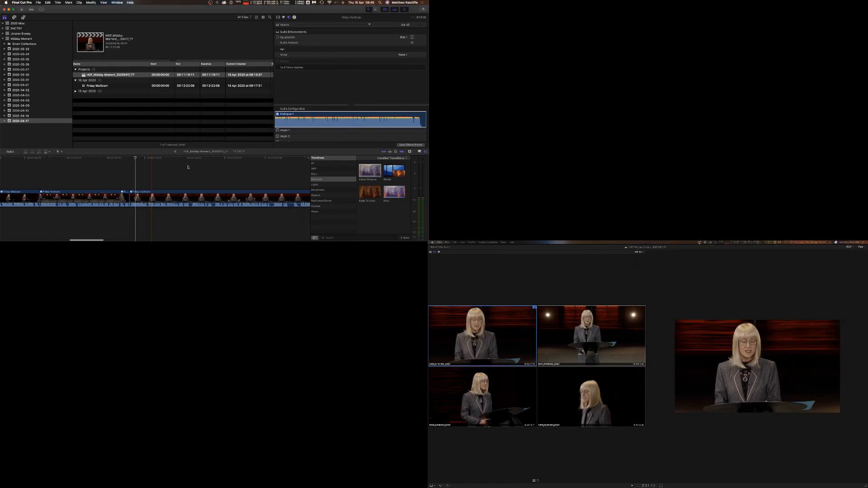
{"action": "scroll", "coordinate": [188, 167], "scroll_direction": "right", "scroll_amount": 1}
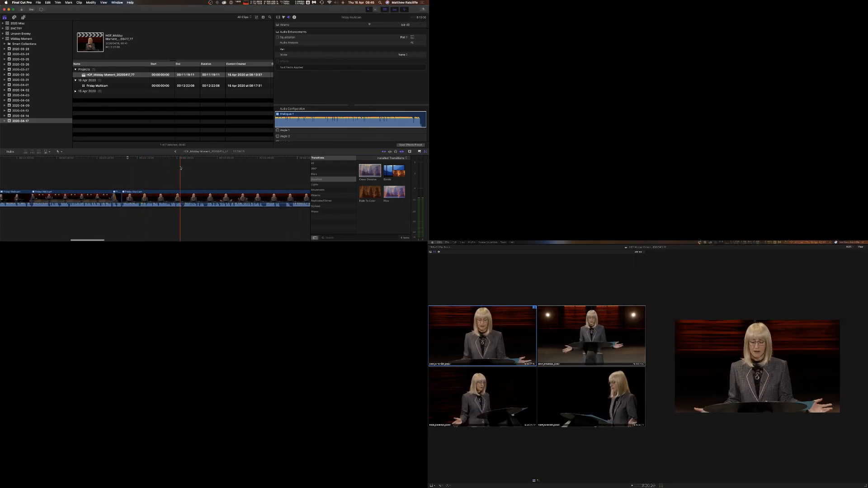
{"action": "mouse_move", "coordinate": [213, 238]}
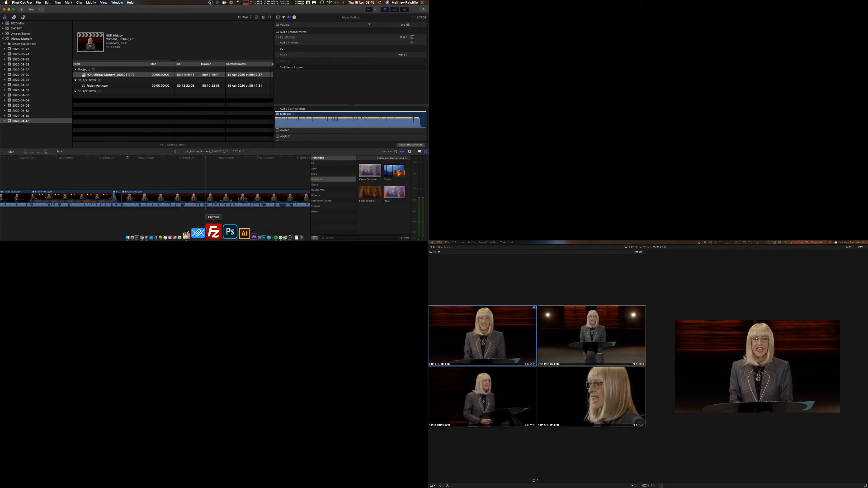